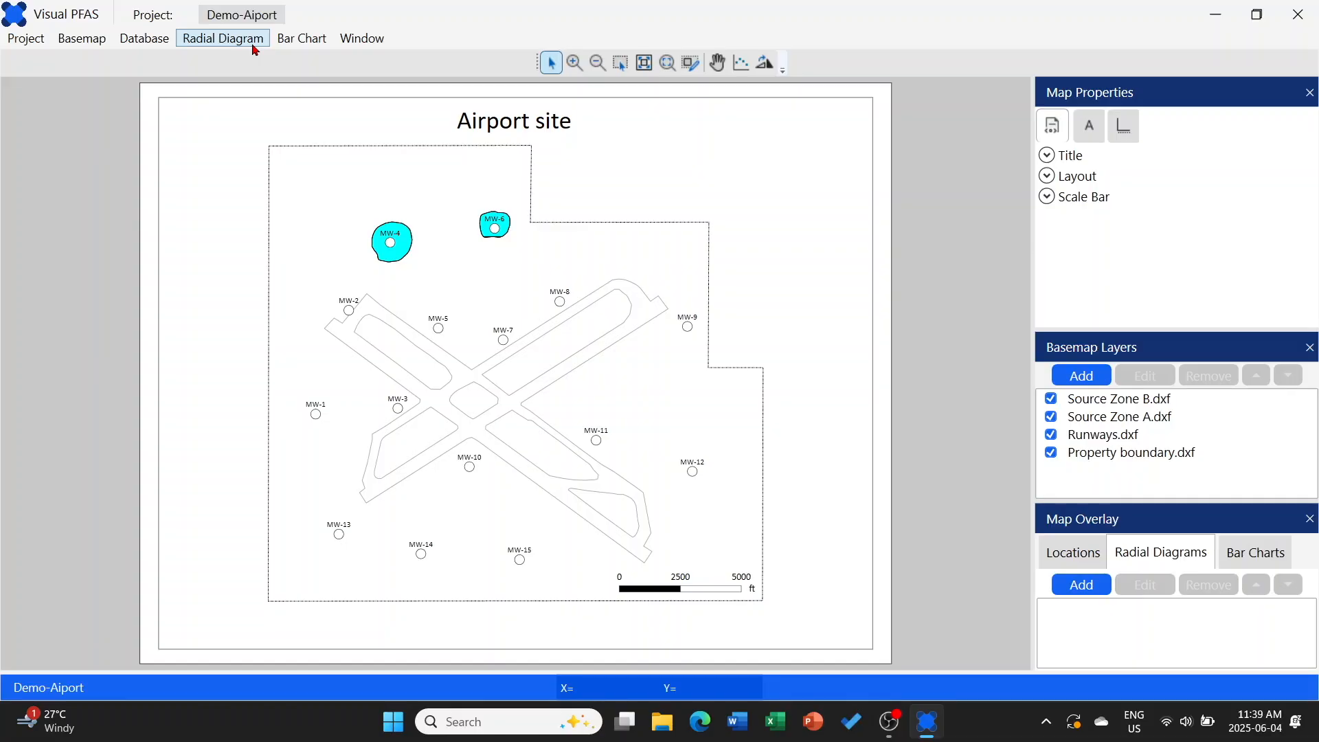
# Create a new radial diagram and save it as PFSAs in the RD Properties folder
pyautogui.click(256, 51)
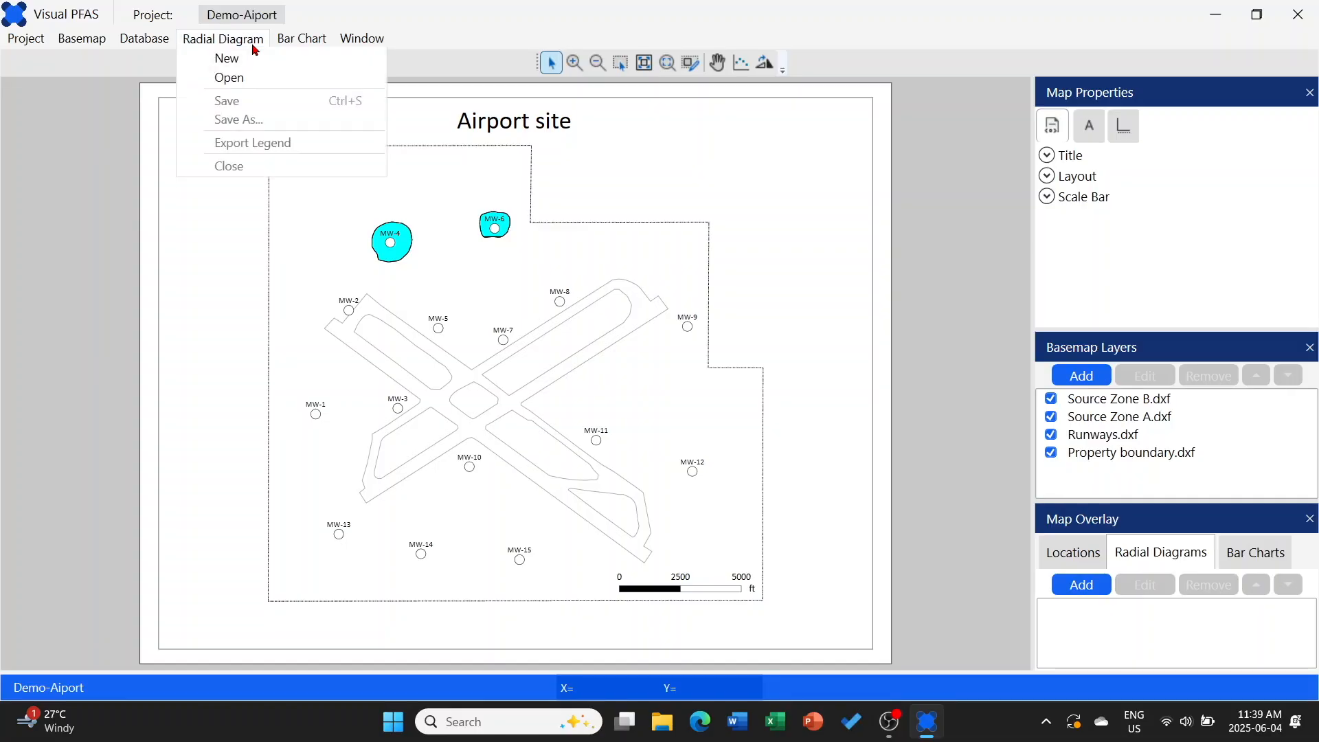
pyautogui.click(294, 62)
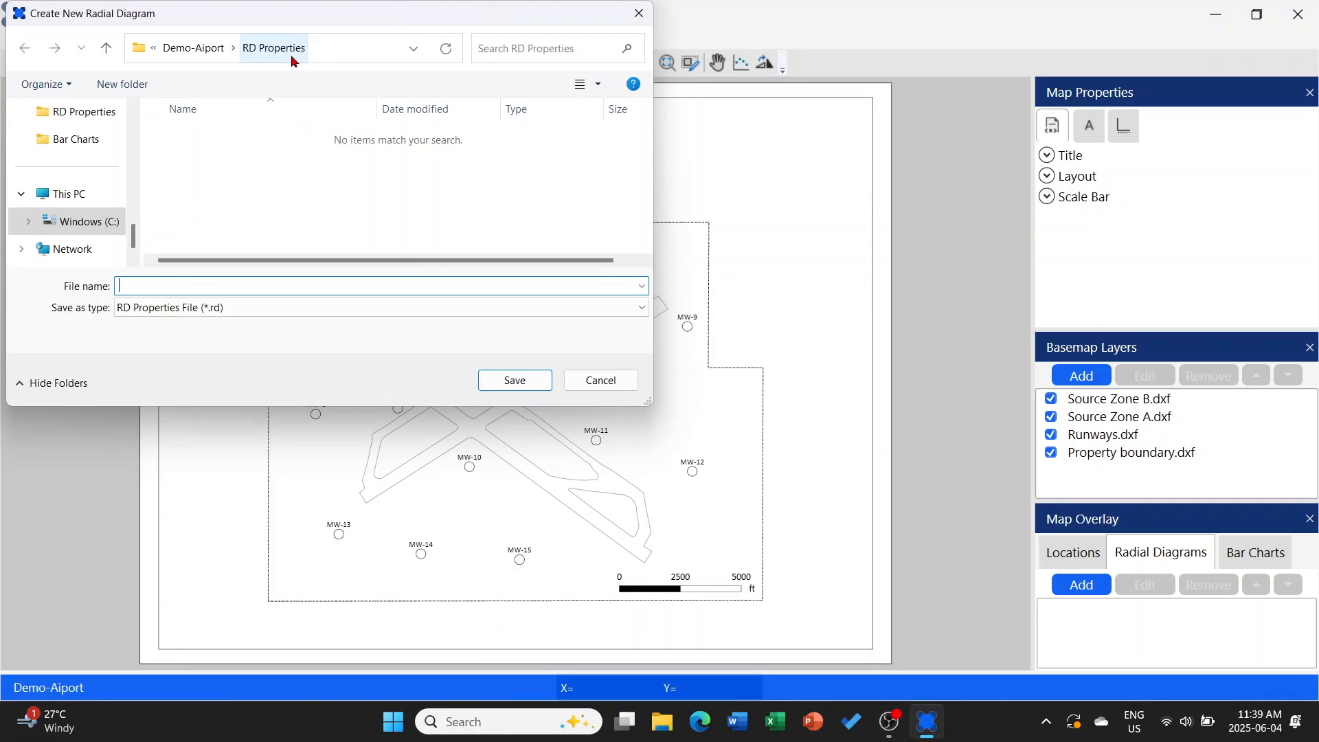
pyautogui.write('PF')
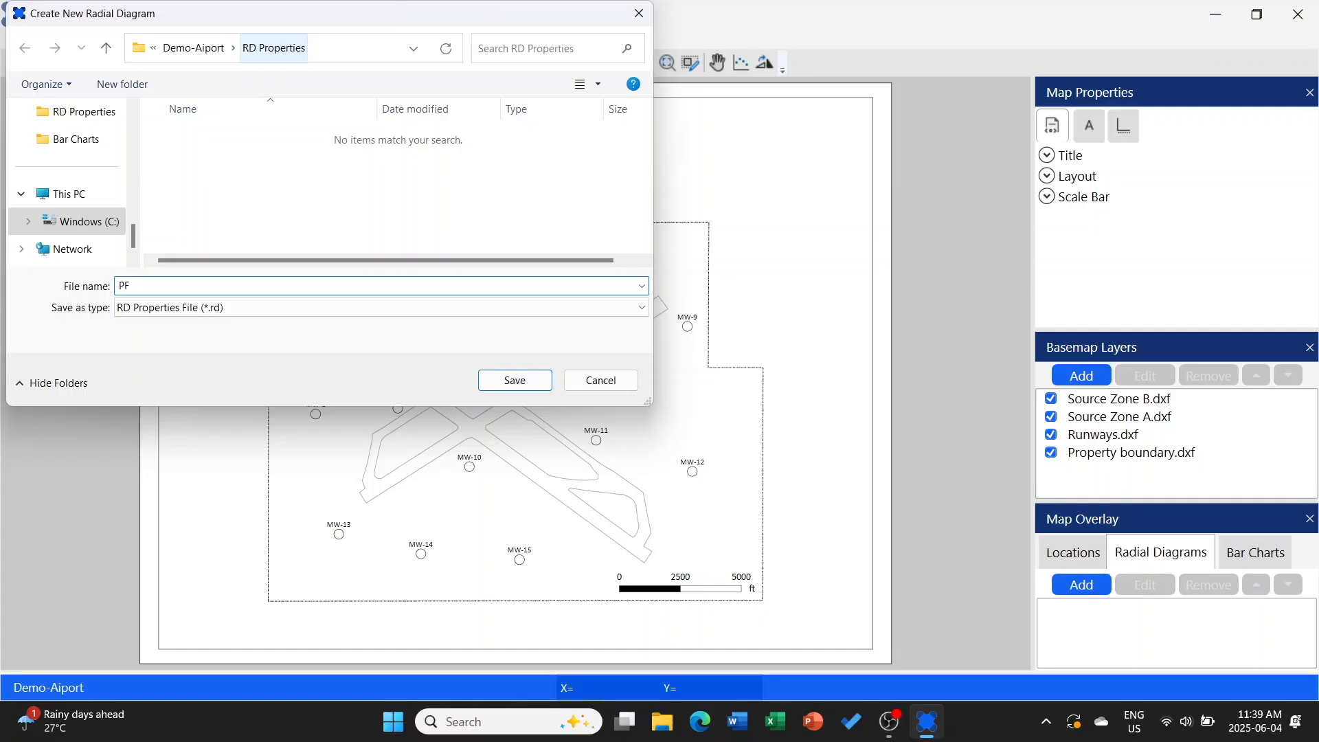
pyautogui.write('SAs')
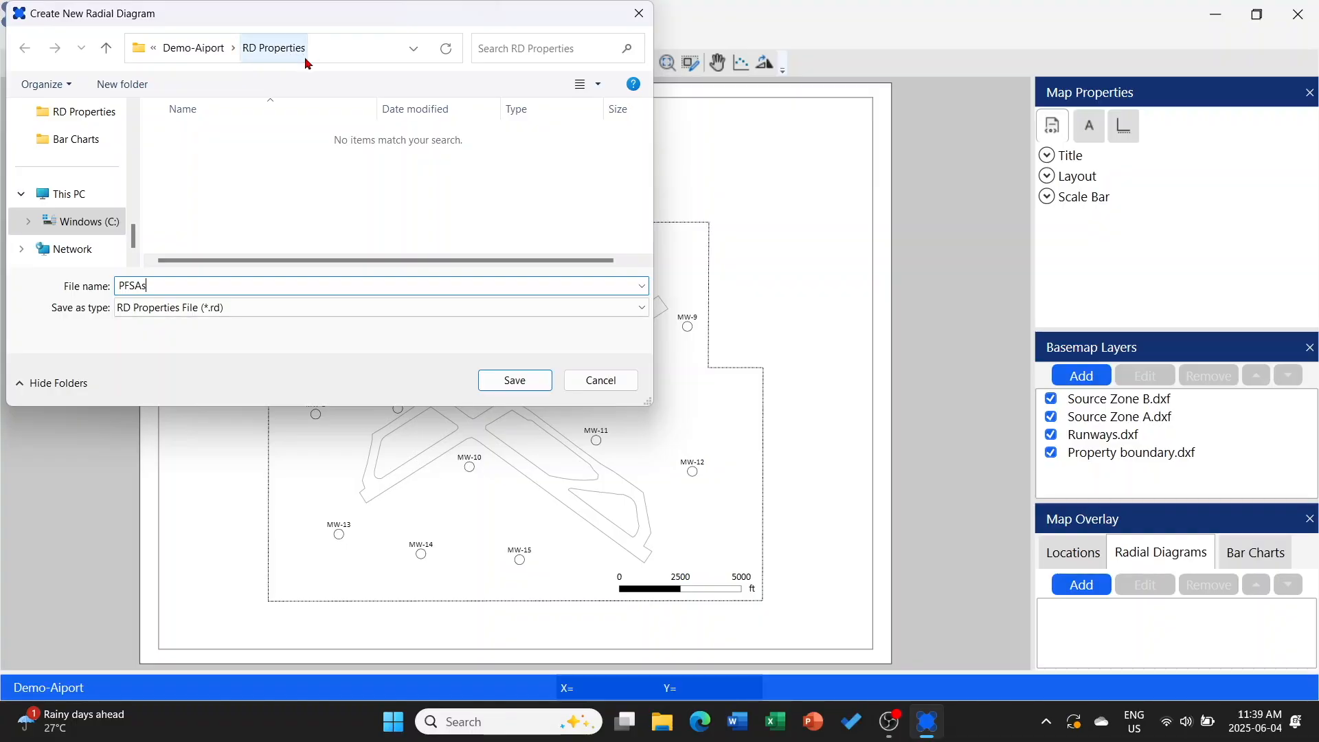
pyautogui.click(515, 382)
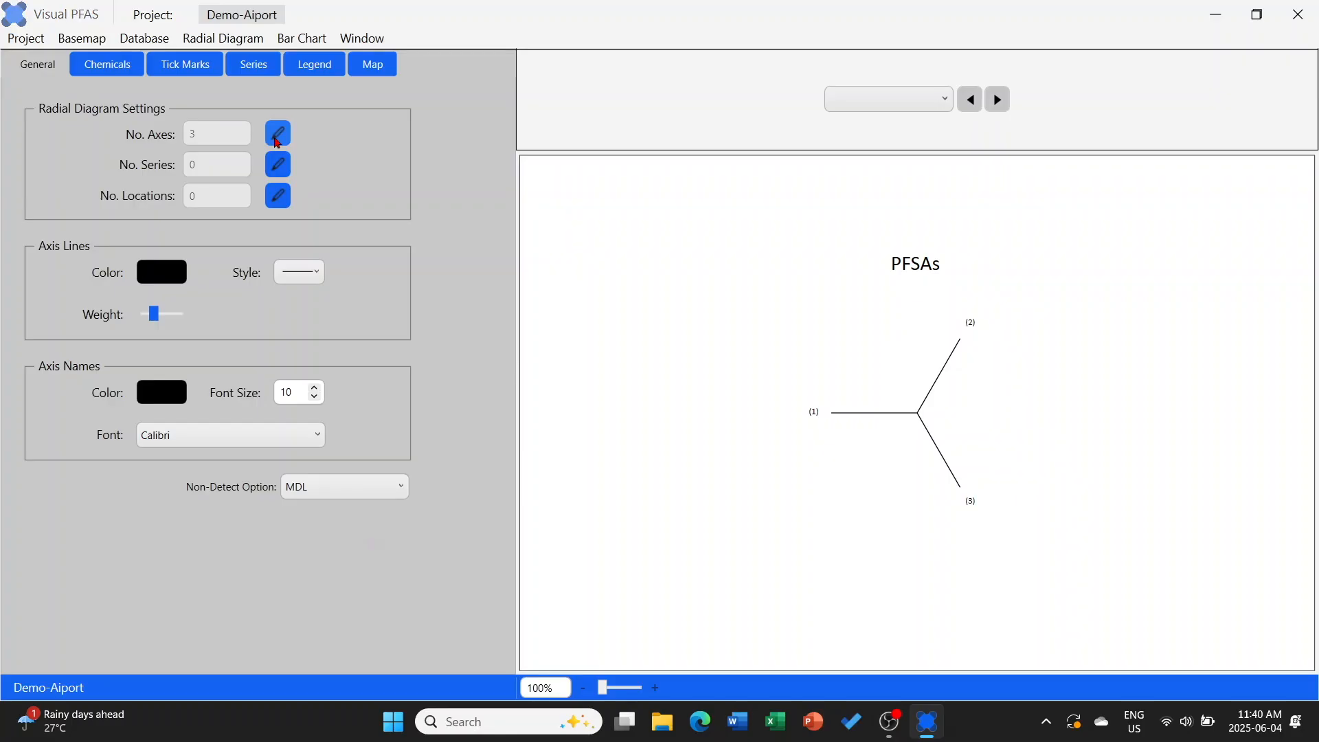
# Open the radial diagram's axes definition and assign the chemical FHxSA to axis (1)
pyautogui.click(278, 142)
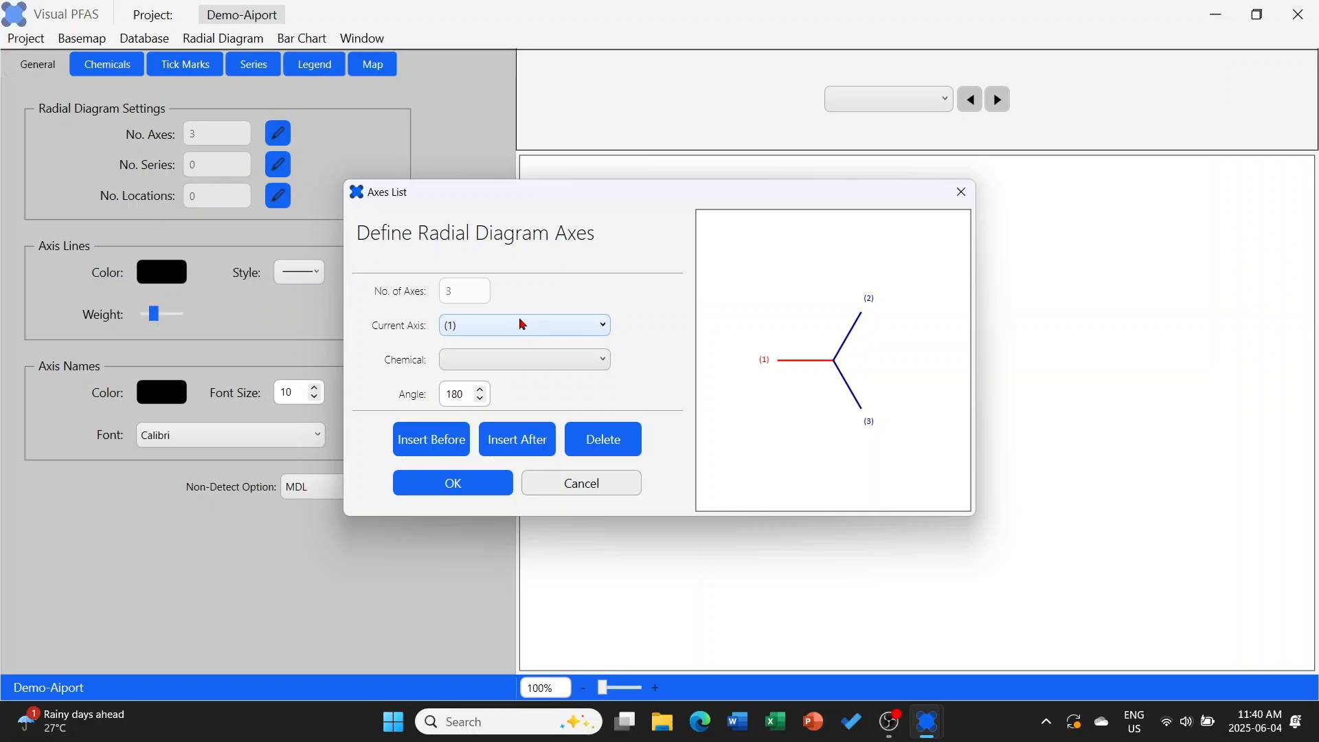
pyautogui.click(544, 366)
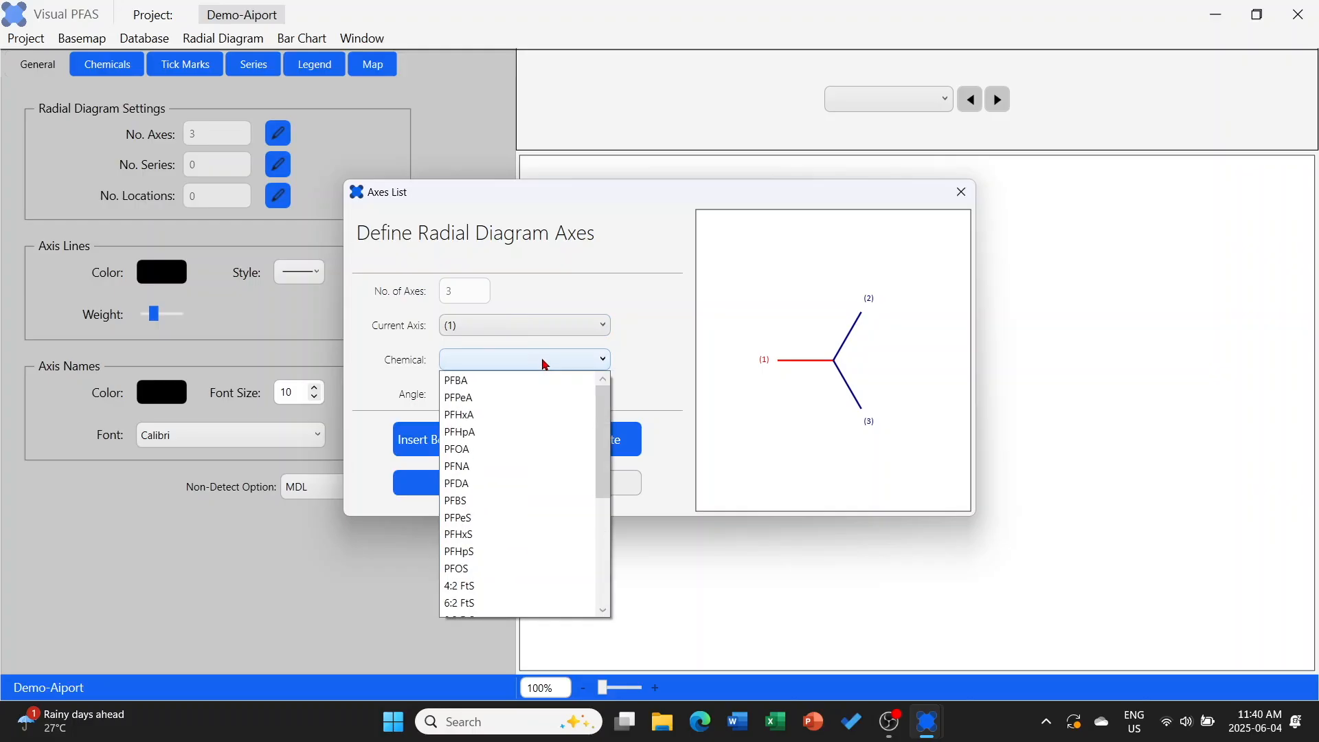
pyautogui.scroll(-2, 529, 431)
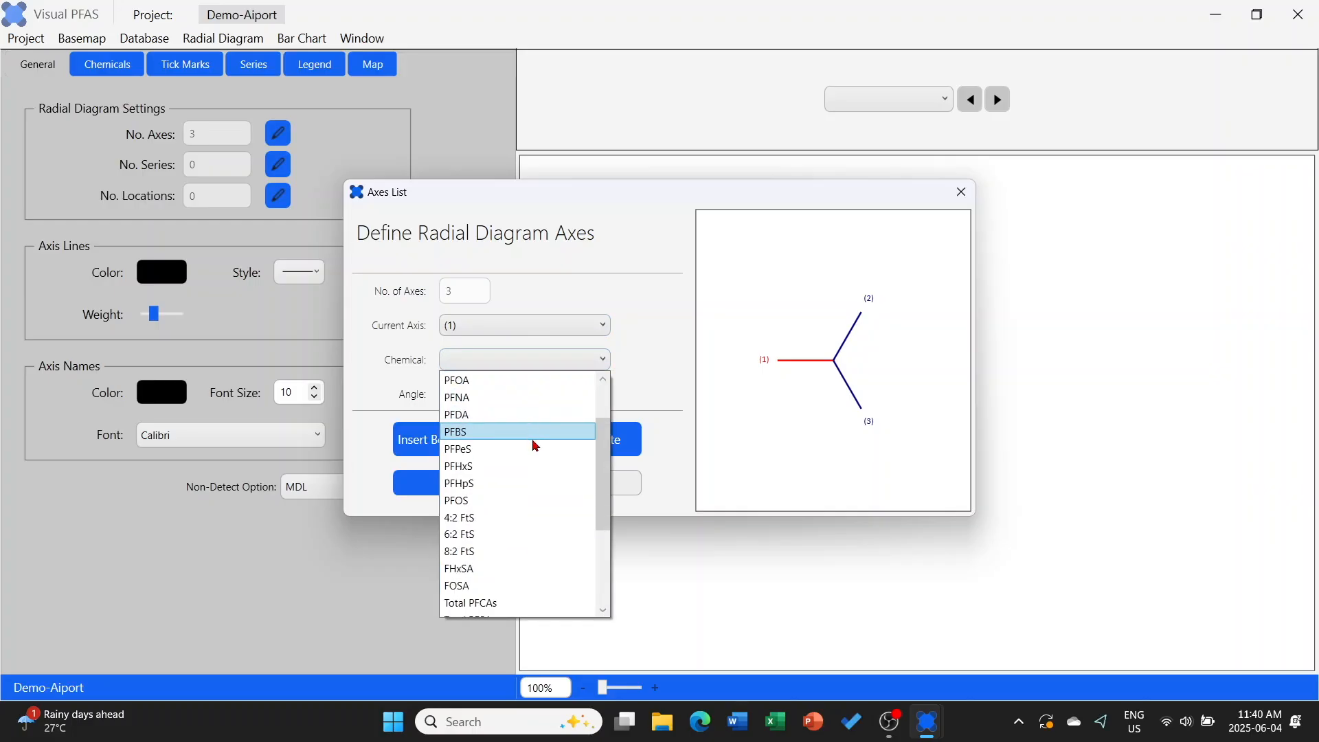
pyautogui.click(518, 570)
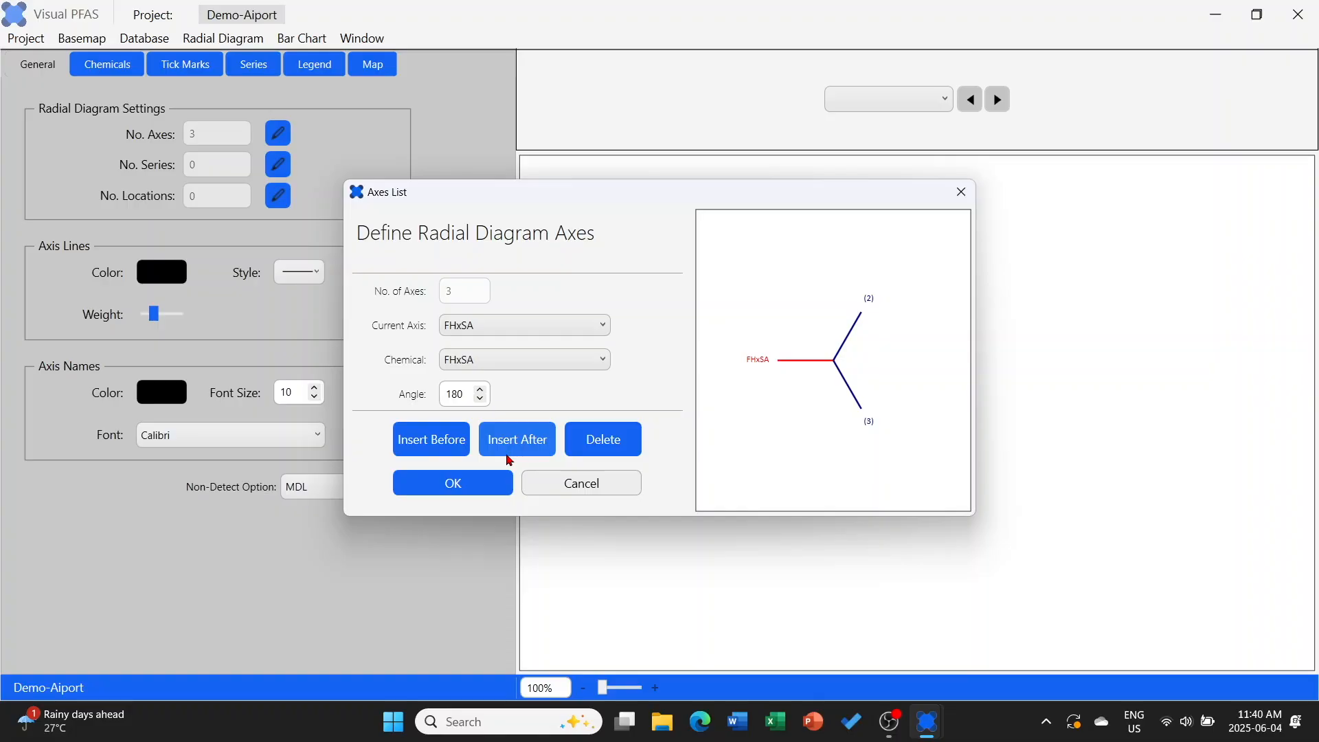
# Insert a new axis after FHxSA and assign the chemical PFOS to it
pyautogui.click(520, 451)
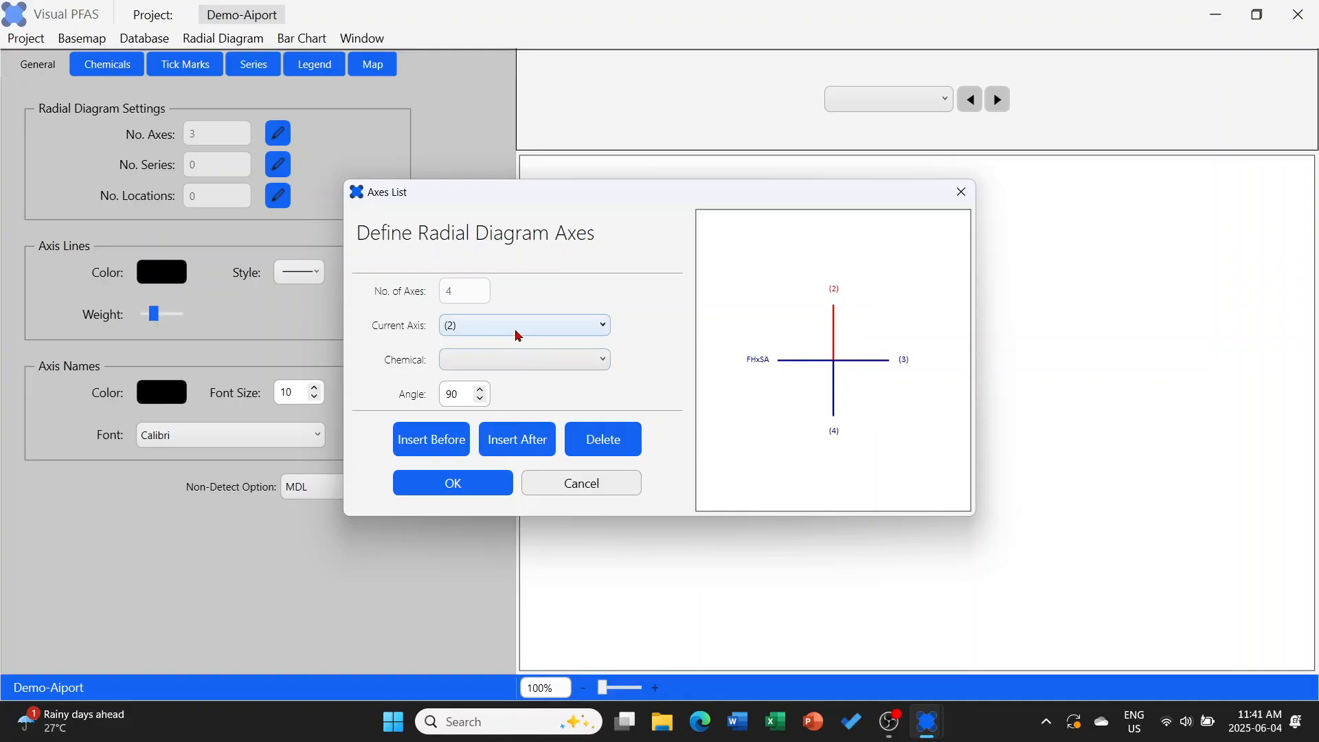
pyautogui.click(527, 358)
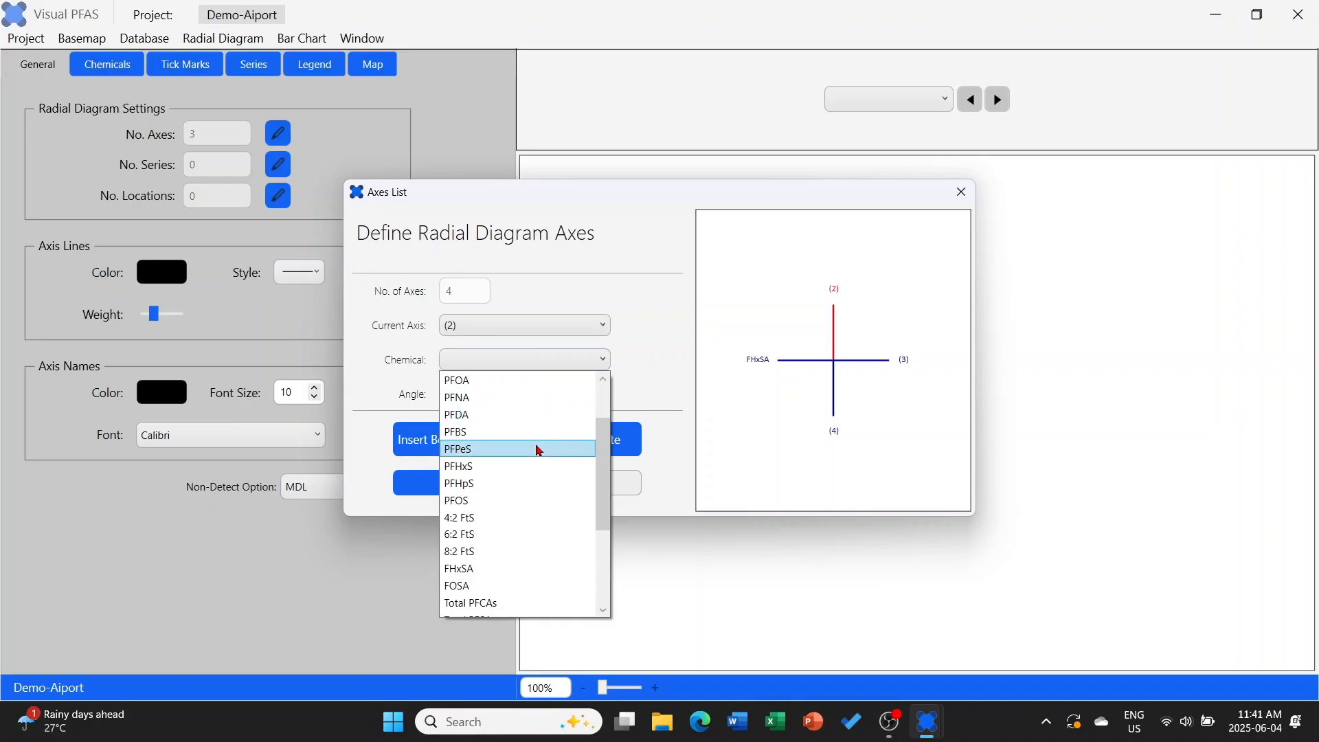
pyautogui.click(506, 501)
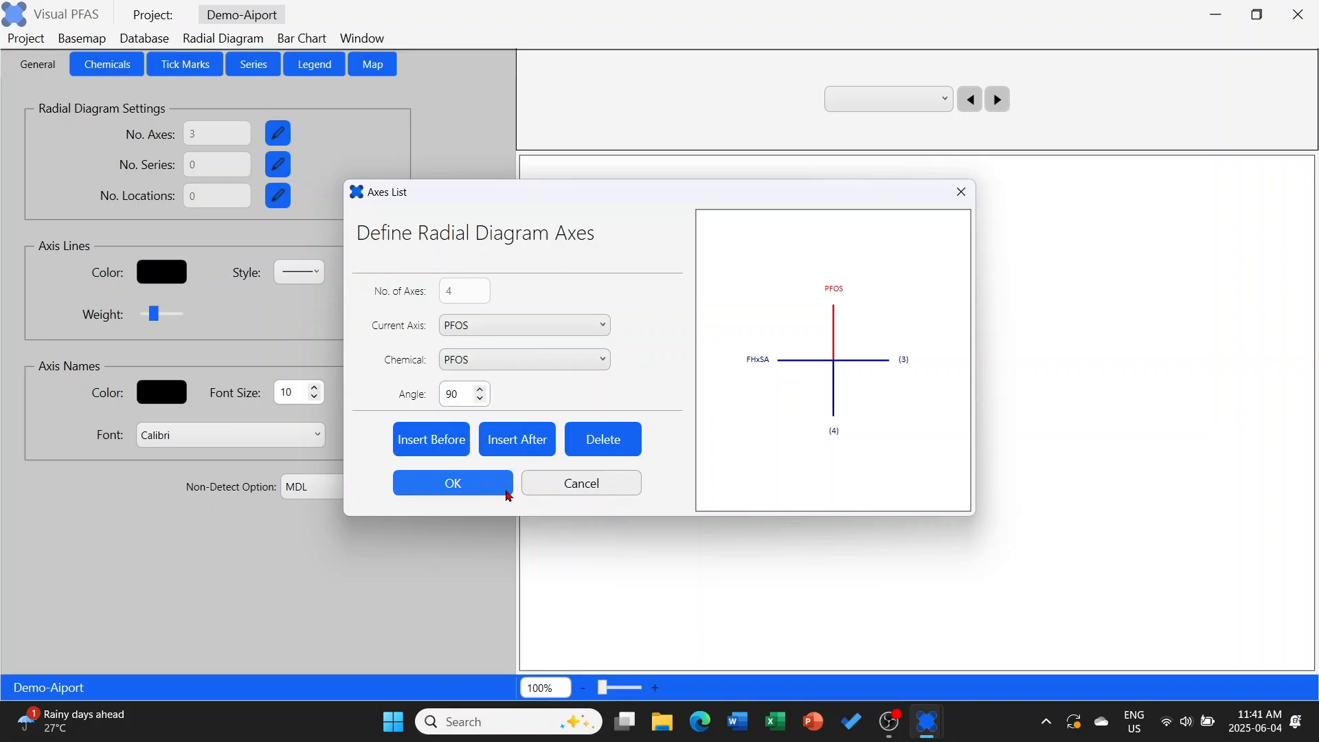
# Assign PFHxS to axis (3) and PFBS to axis (4), and apply the axes definition
pyautogui.click(533, 328)
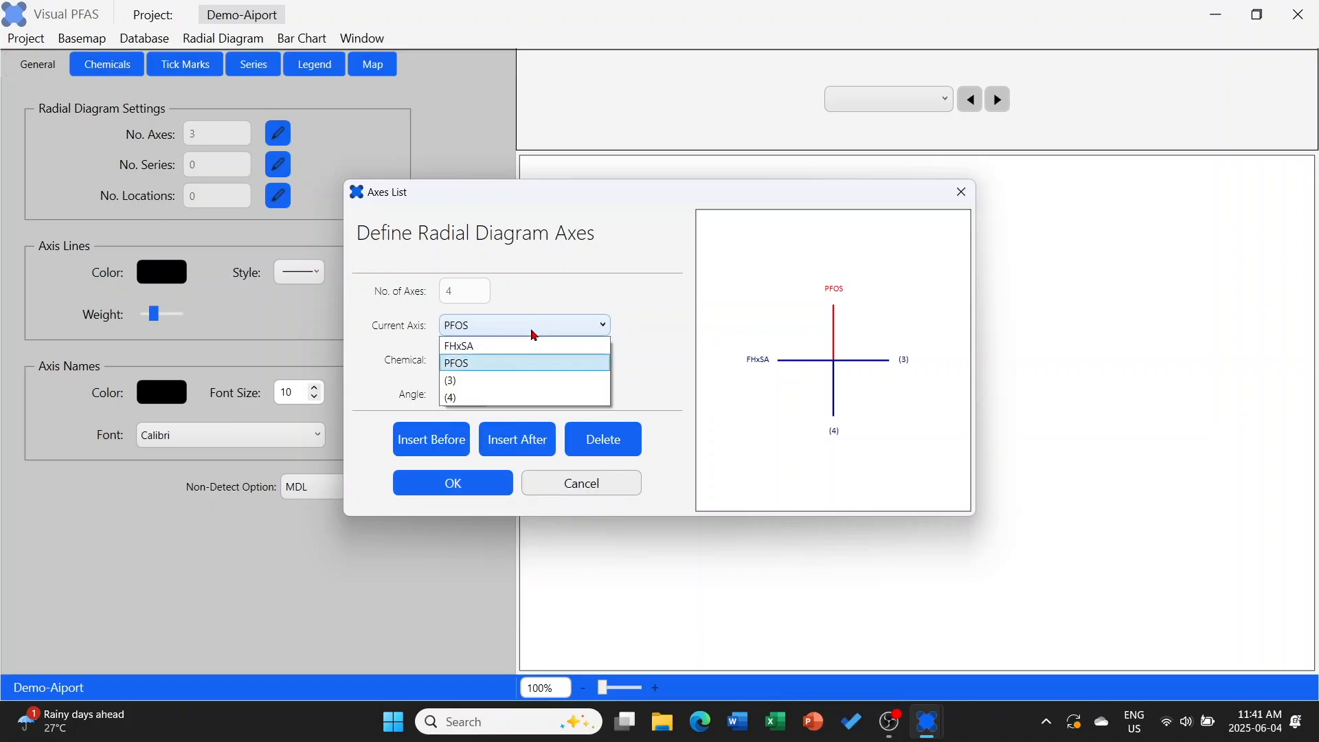
pyautogui.click(526, 379)
pyautogui.click(535, 360)
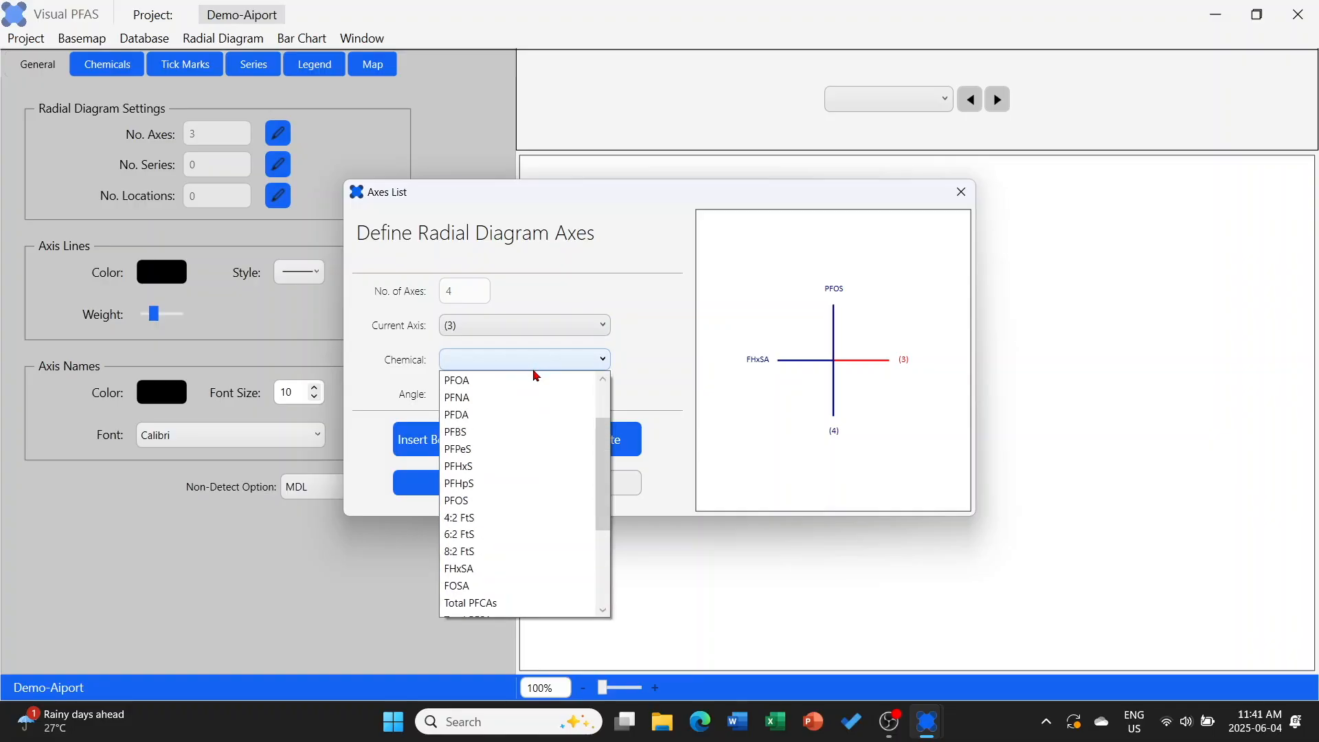
pyautogui.click(519, 466)
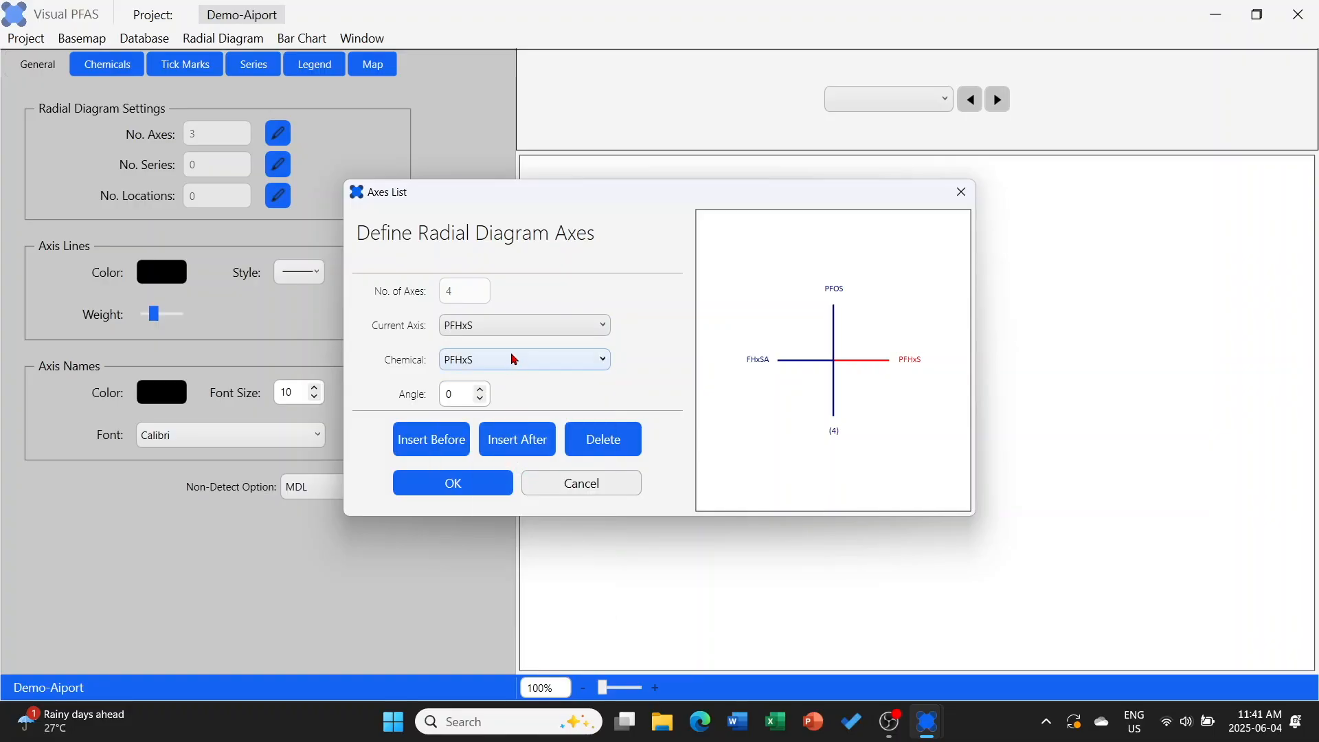
pyautogui.click(518, 332)
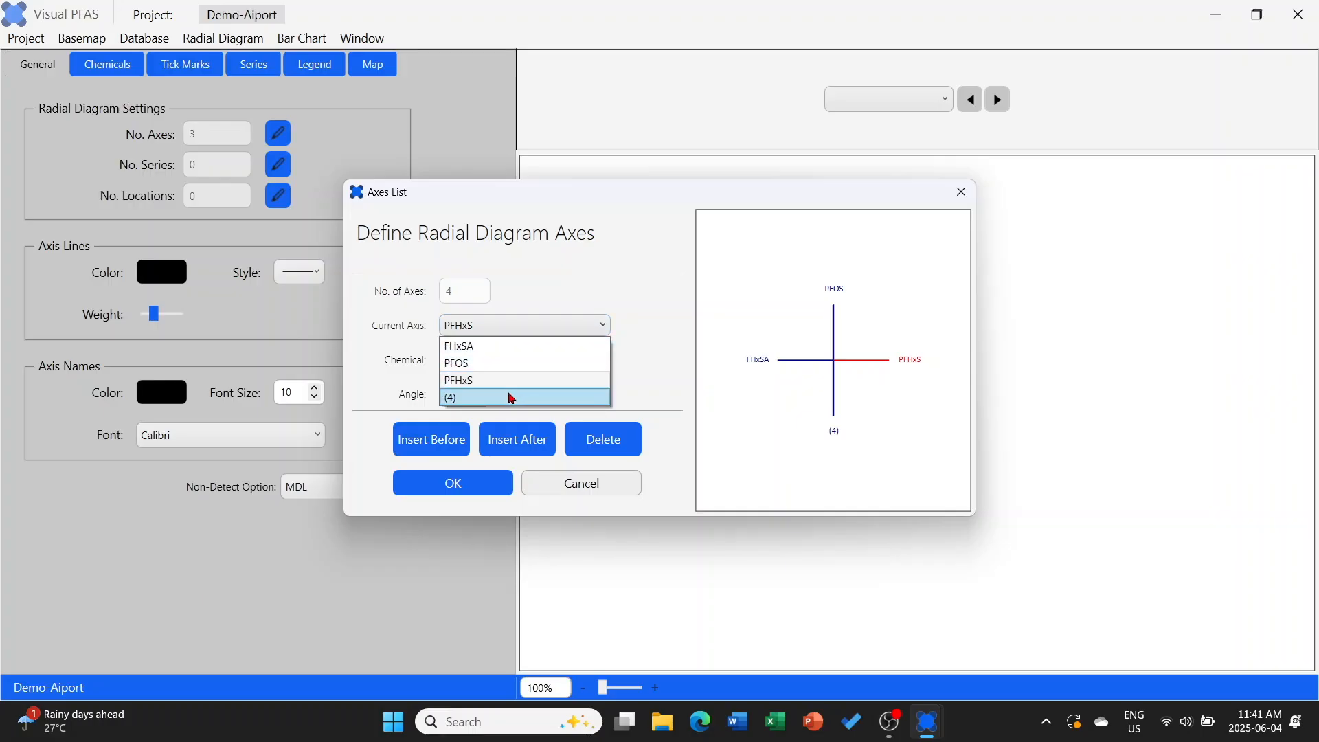
pyautogui.click(512, 396)
pyautogui.click(515, 369)
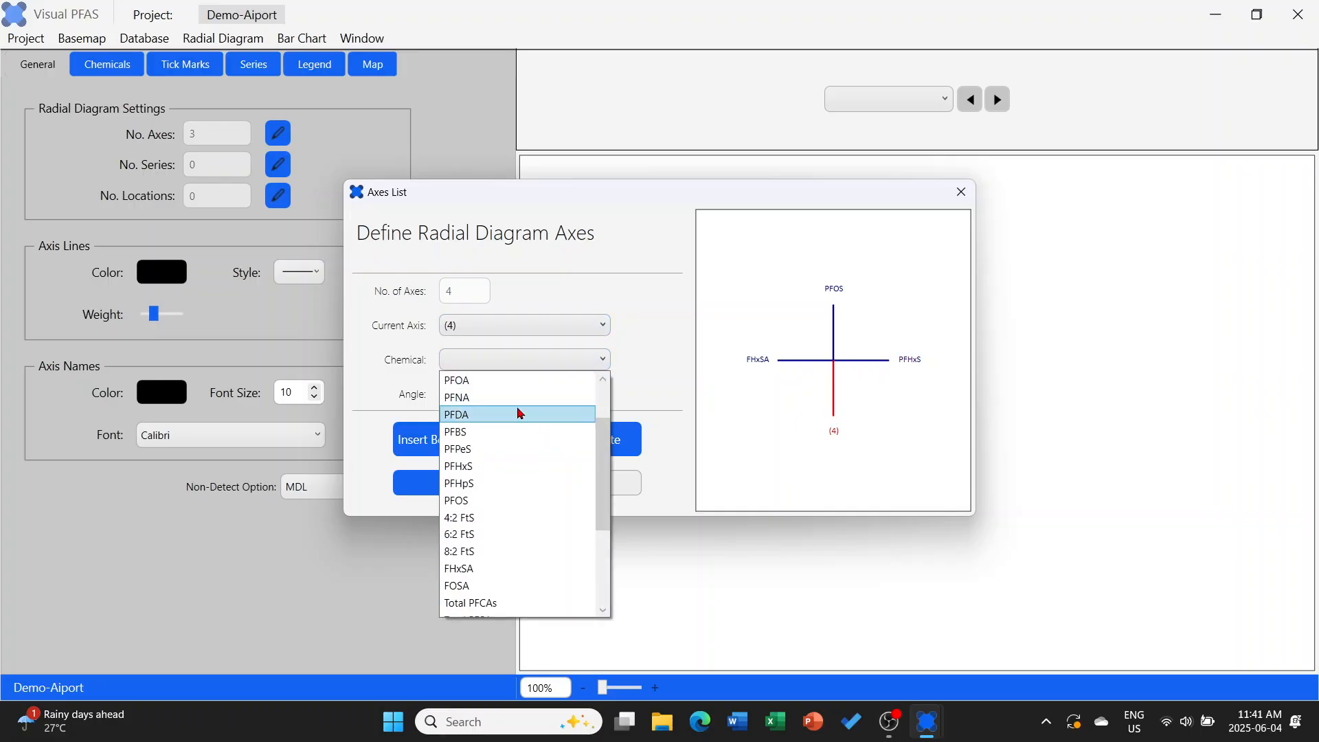
pyautogui.click(510, 432)
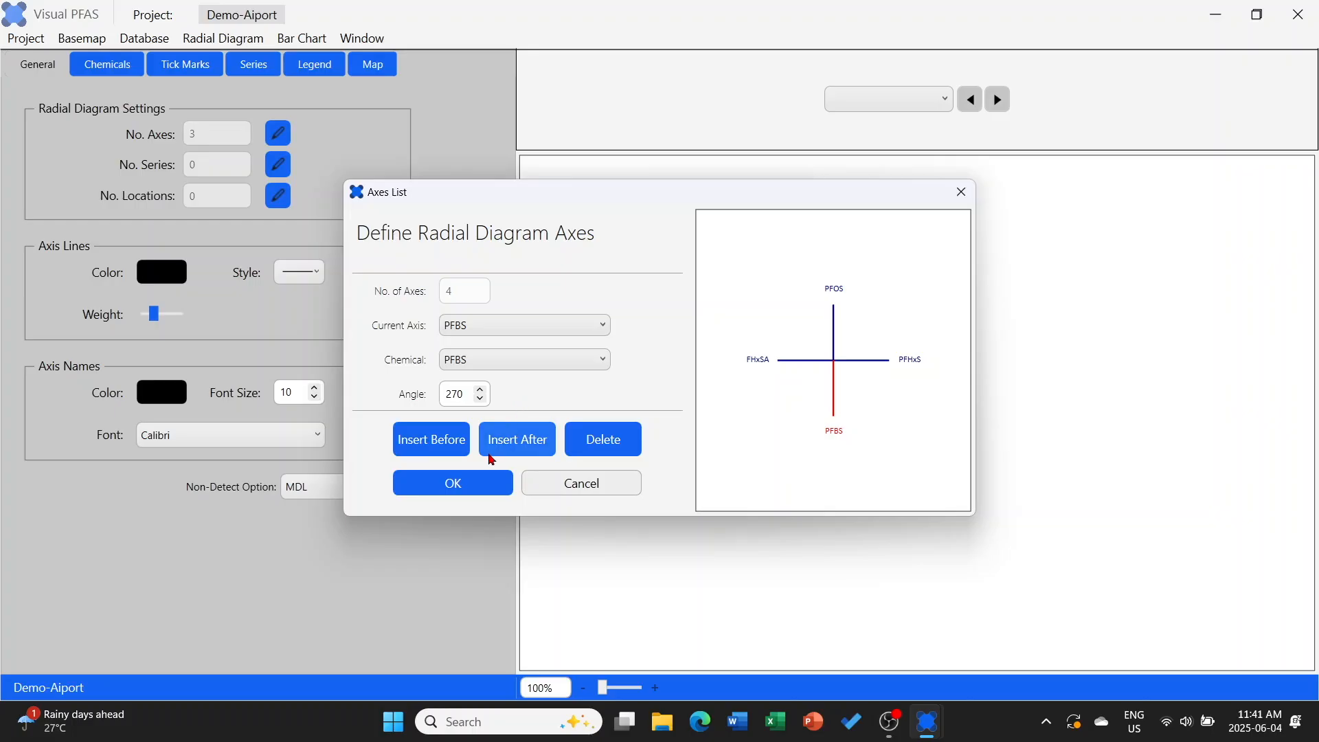
pyautogui.click(487, 489)
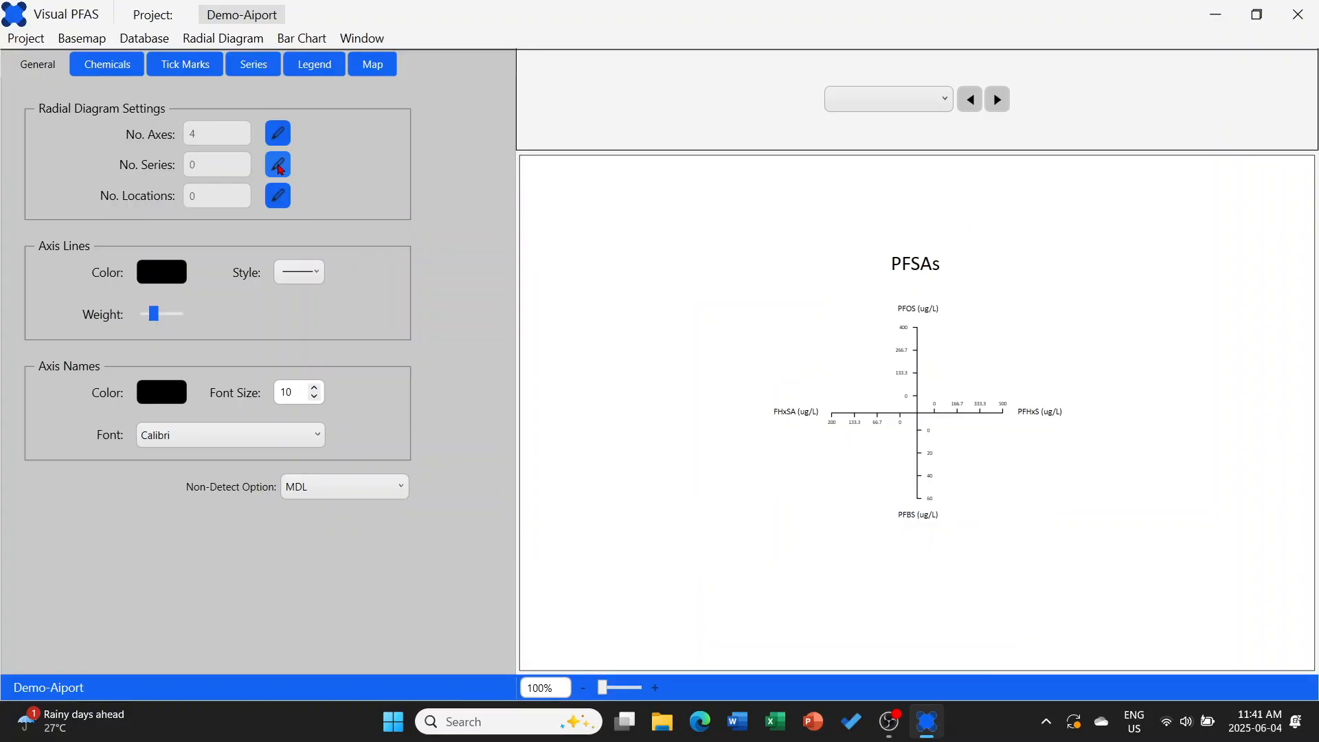
# Add the reference series Source A and the monitoring event 2023-02-15 to the diagram's series
pyautogui.click(278, 166)
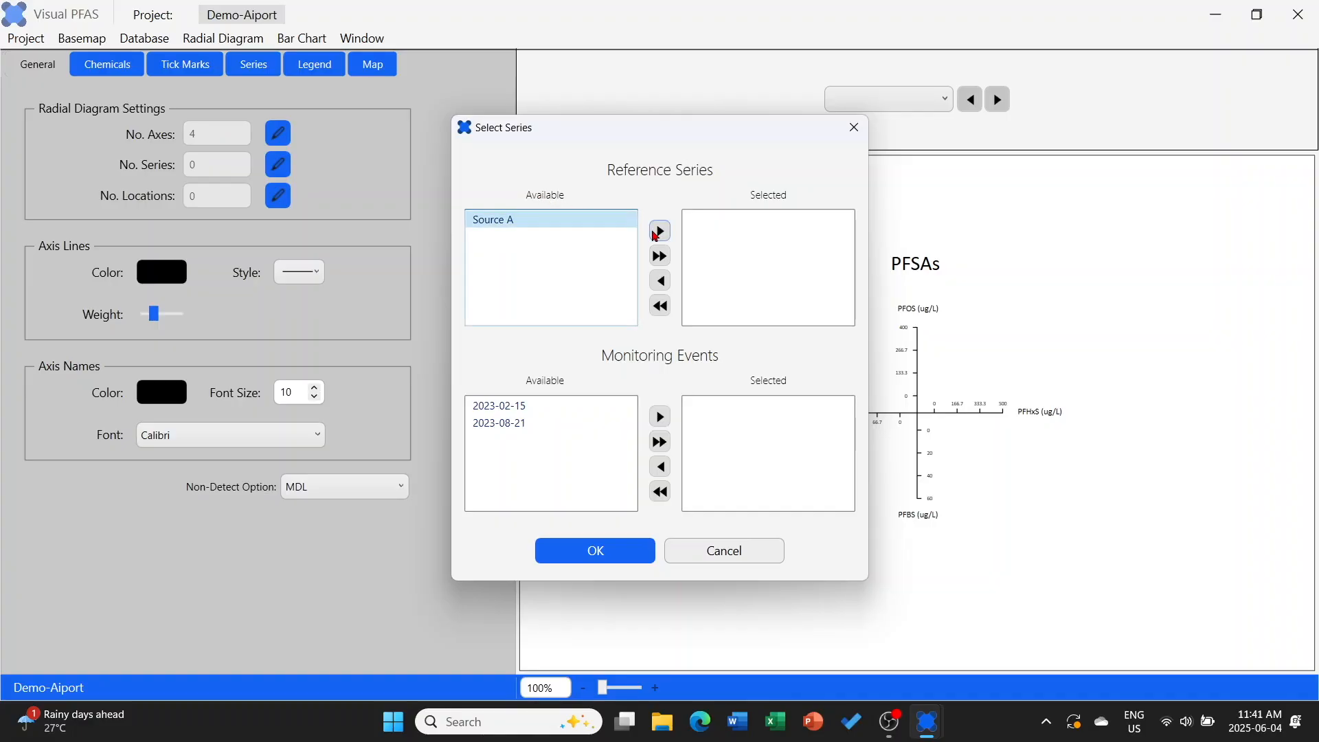
pyautogui.click(658, 233)
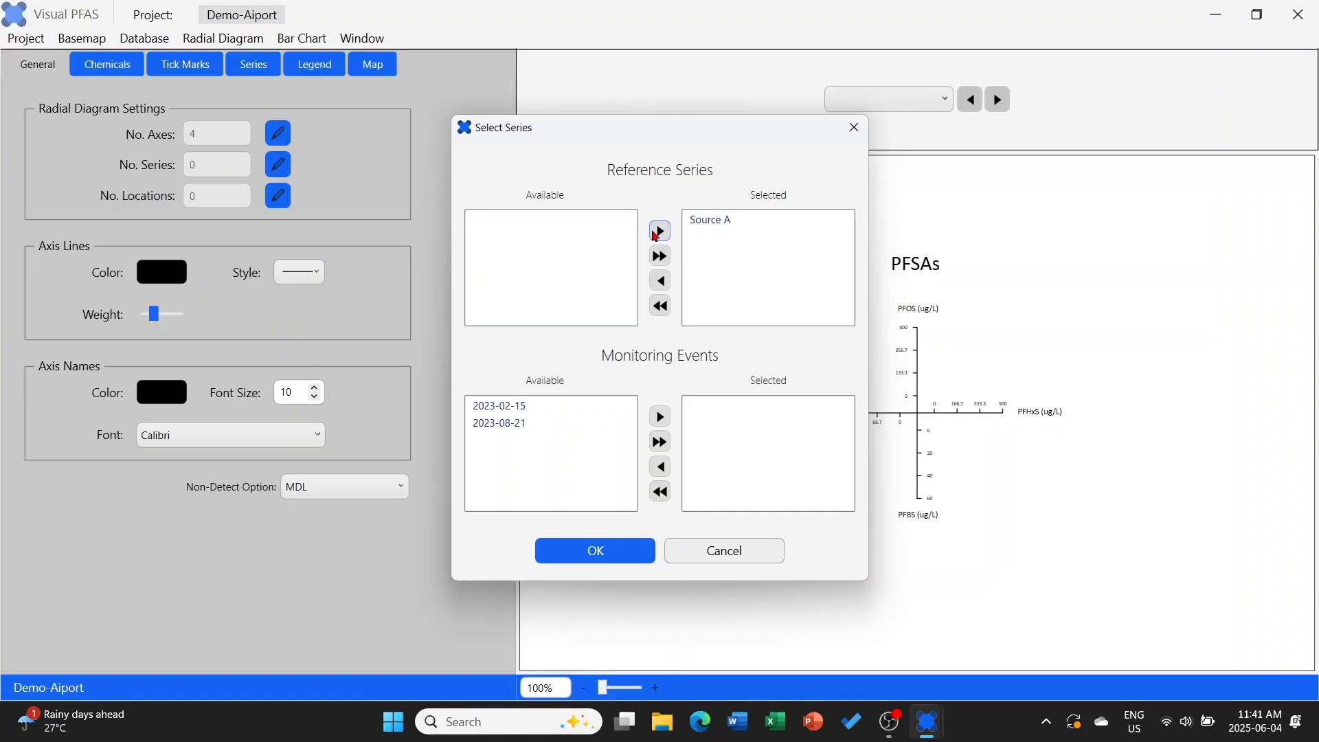
pyautogui.click(589, 411)
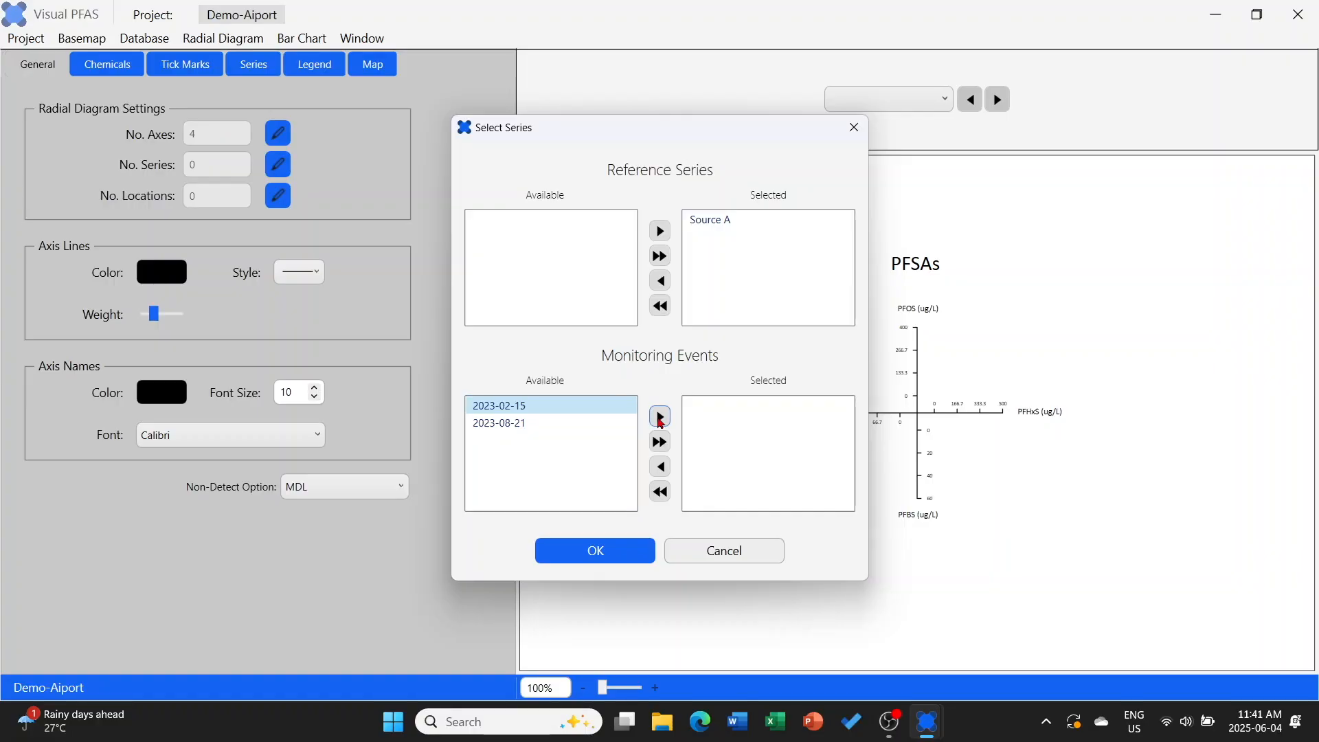
pyautogui.click(660, 417)
pyautogui.click(621, 551)
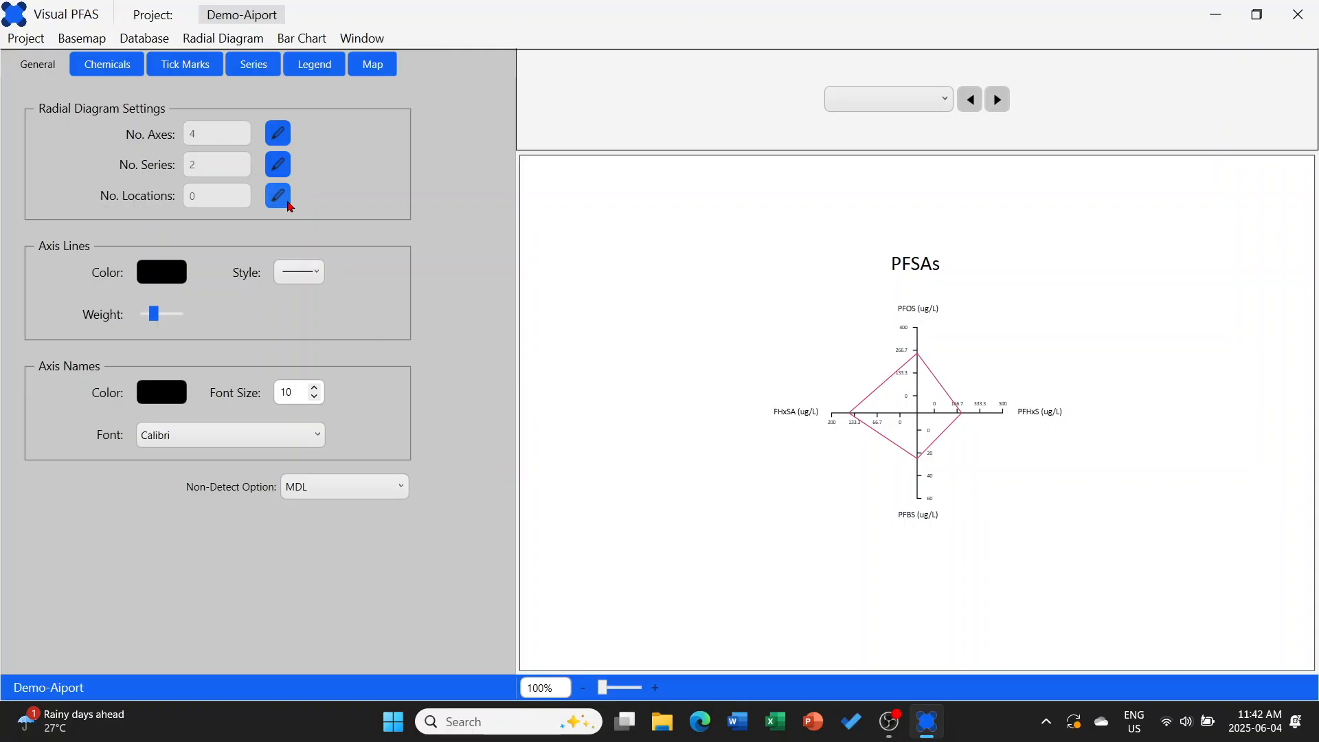
# Add all available individual monitoring well locations to the radial diagram
pyautogui.click(286, 205)
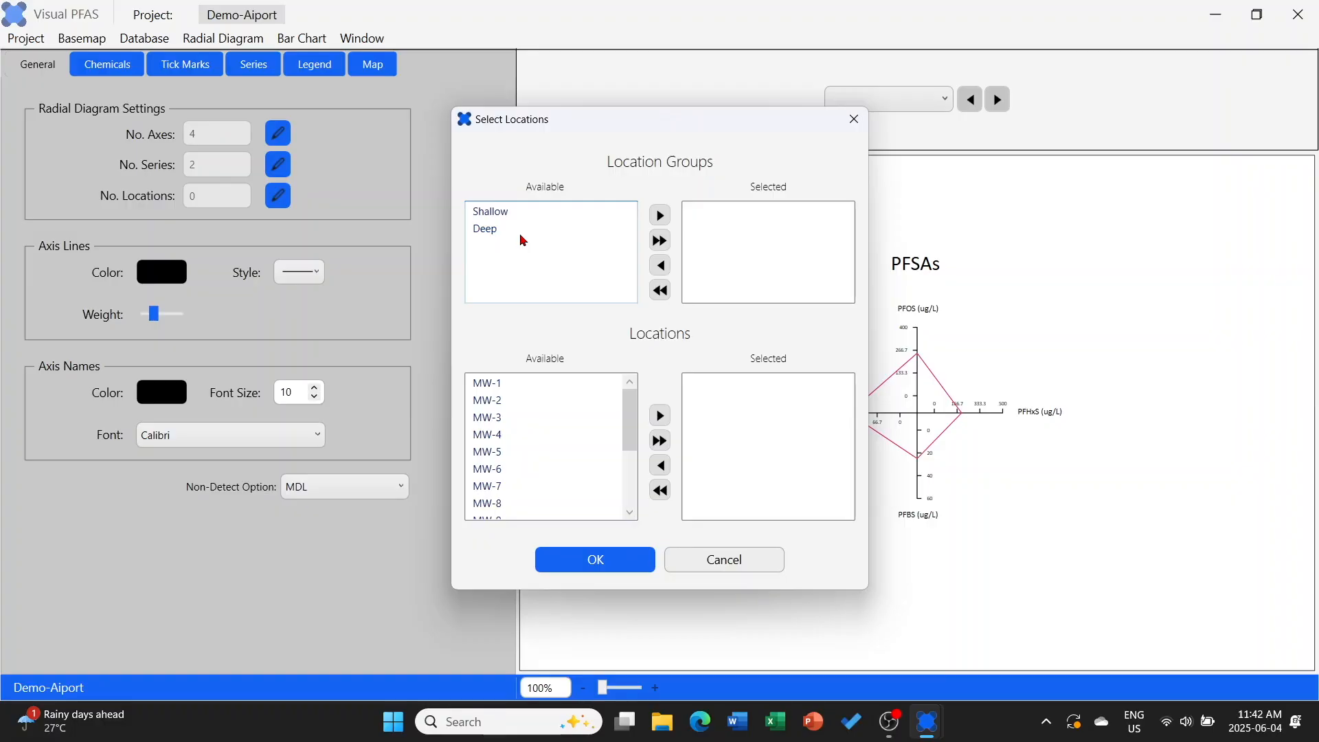
pyautogui.click(525, 385)
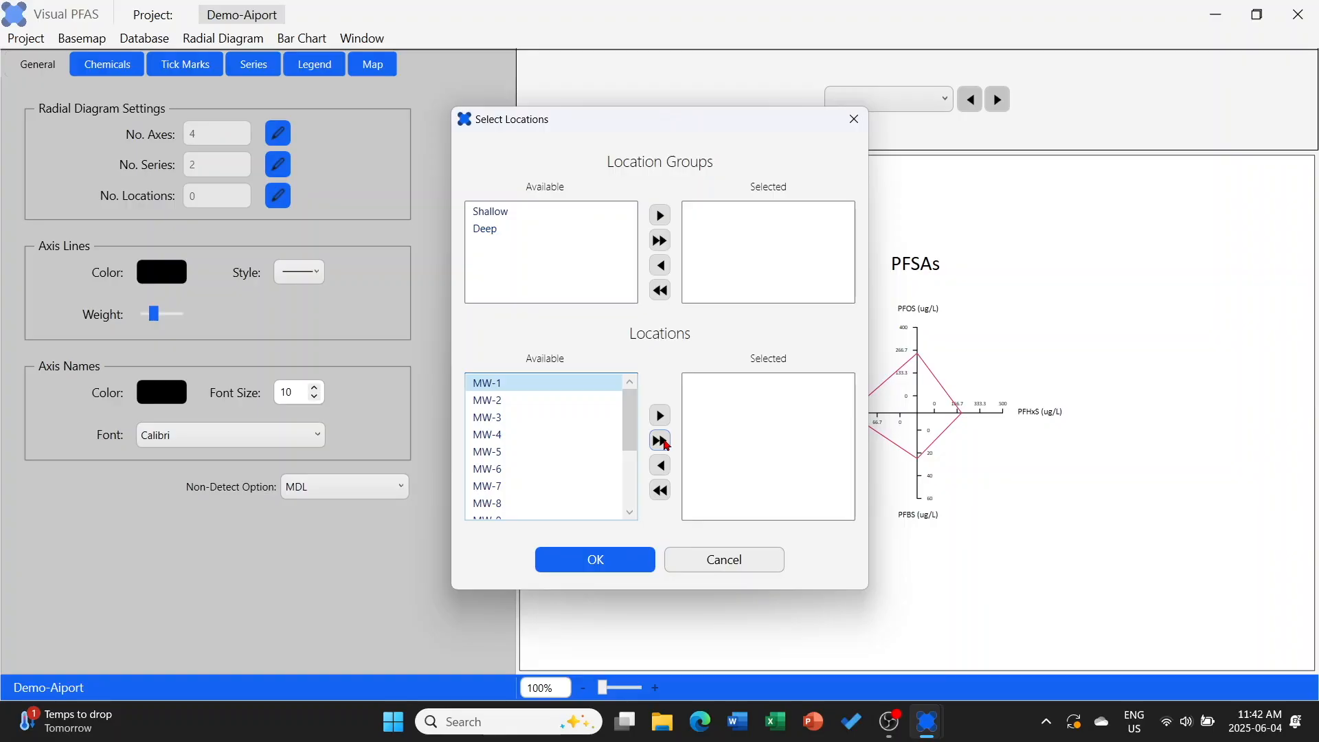
pyautogui.click(661, 441)
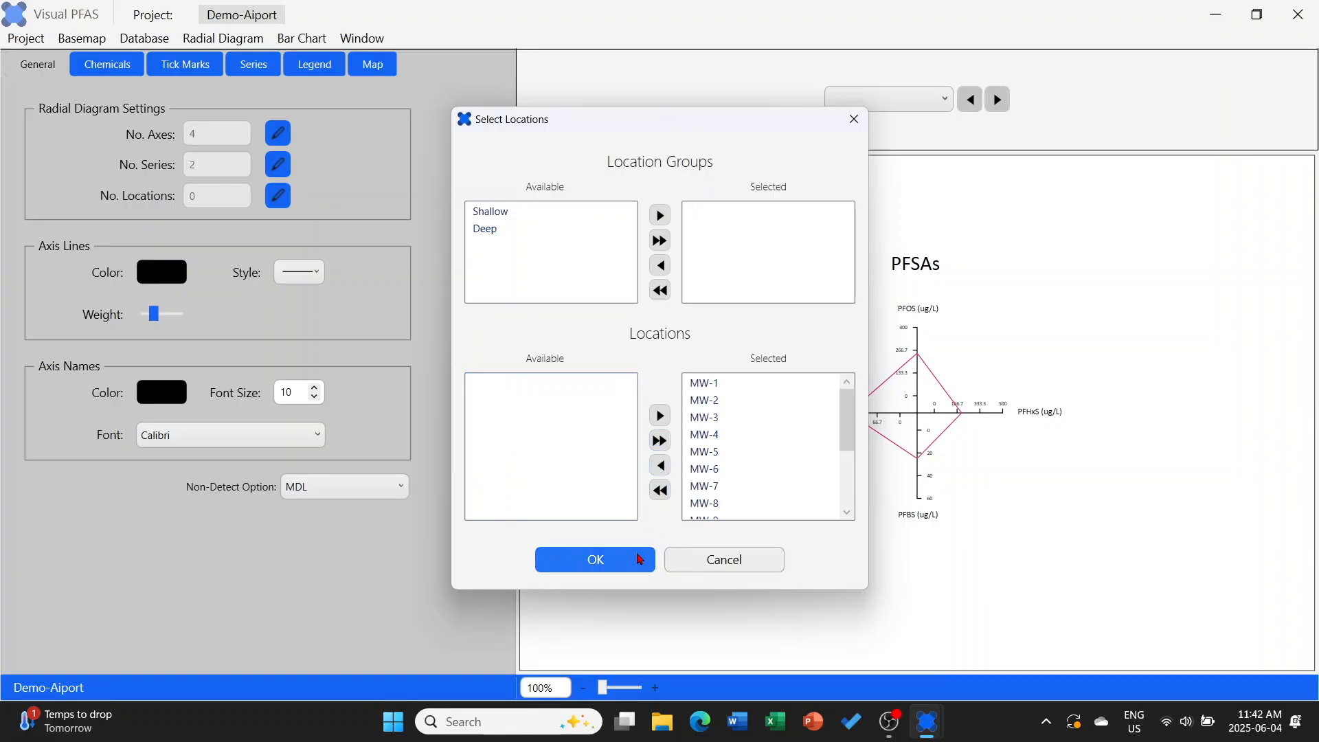
pyautogui.click(641, 559)
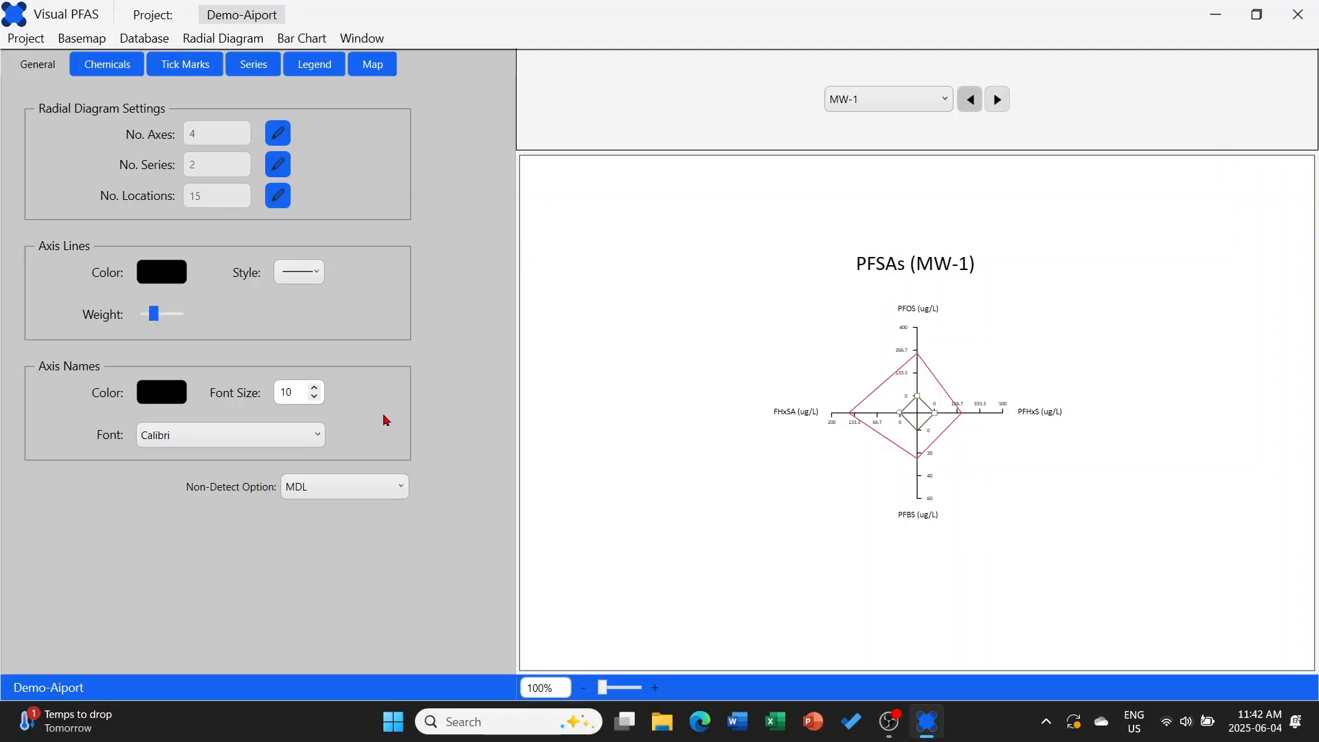
# Review the non-detect options, keeping MDL selected, and look through the list of locations available for the diagram preview
pyautogui.click(390, 486)
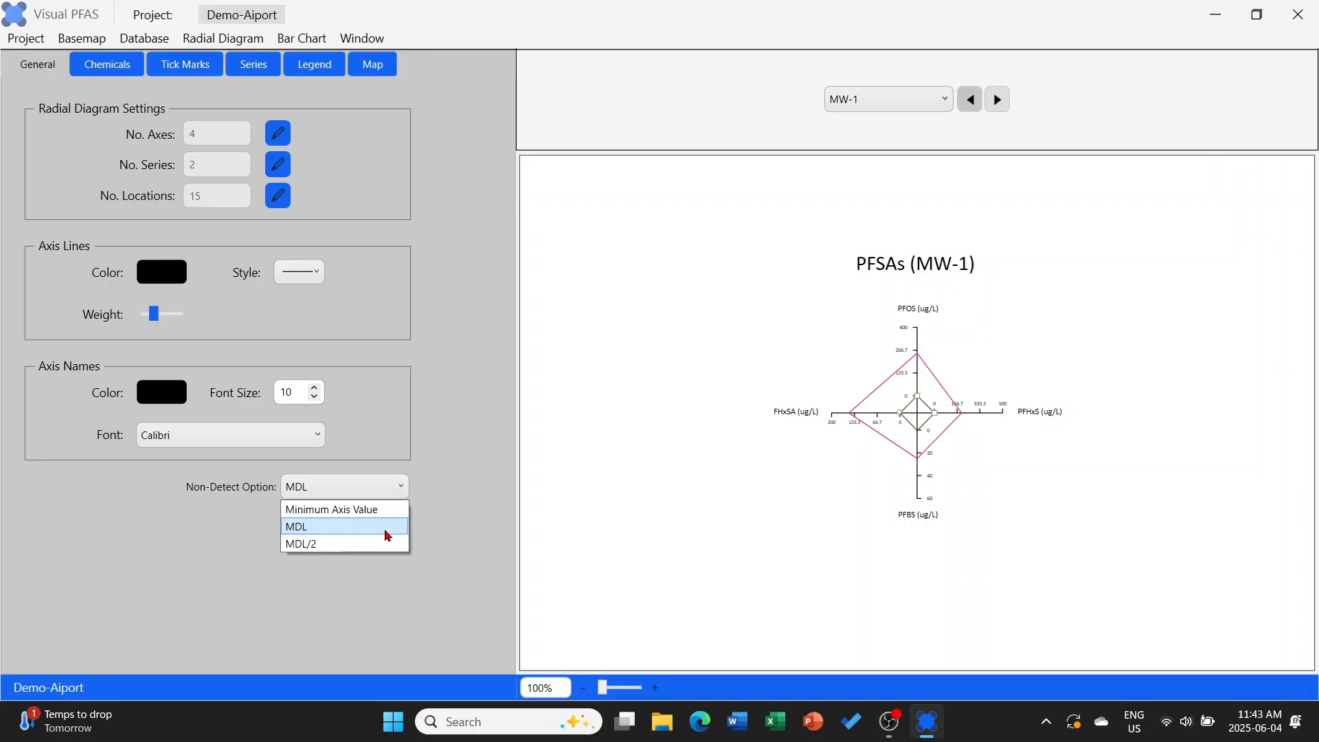
pyautogui.click(388, 535)
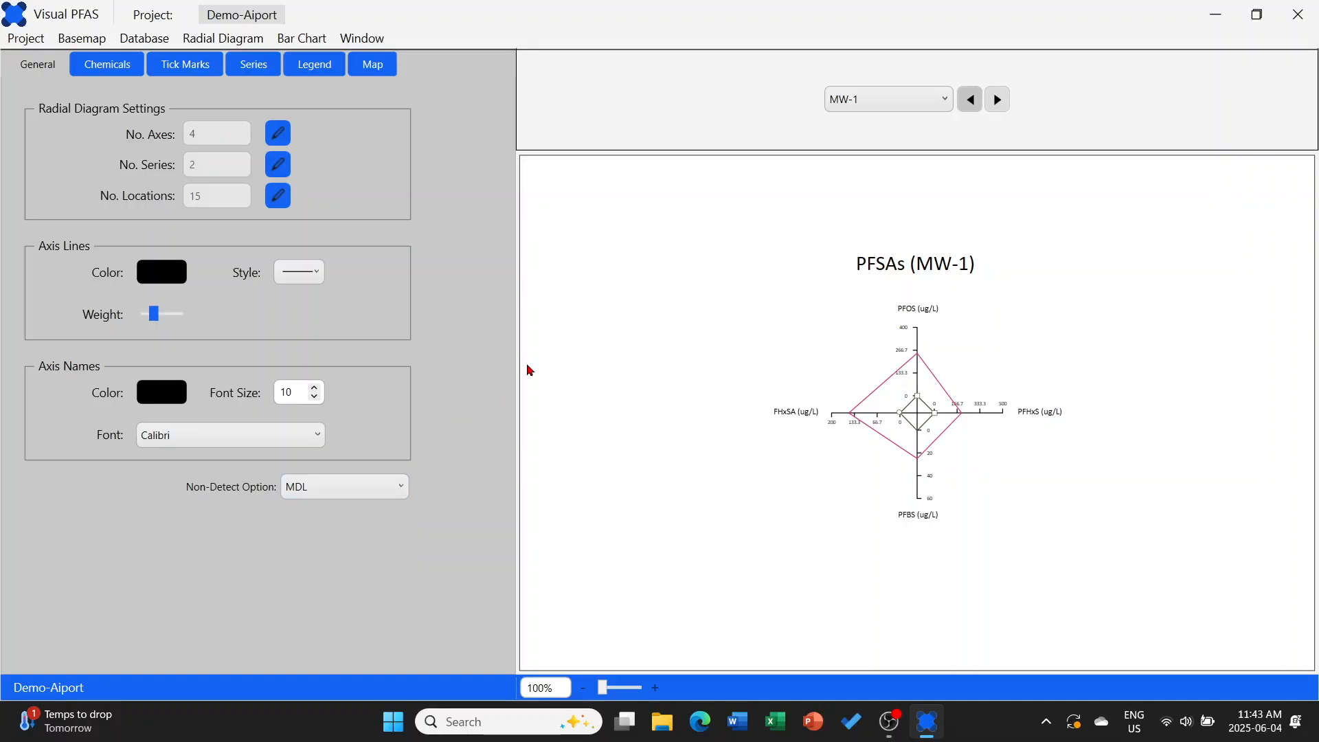
pyautogui.click(883, 103)
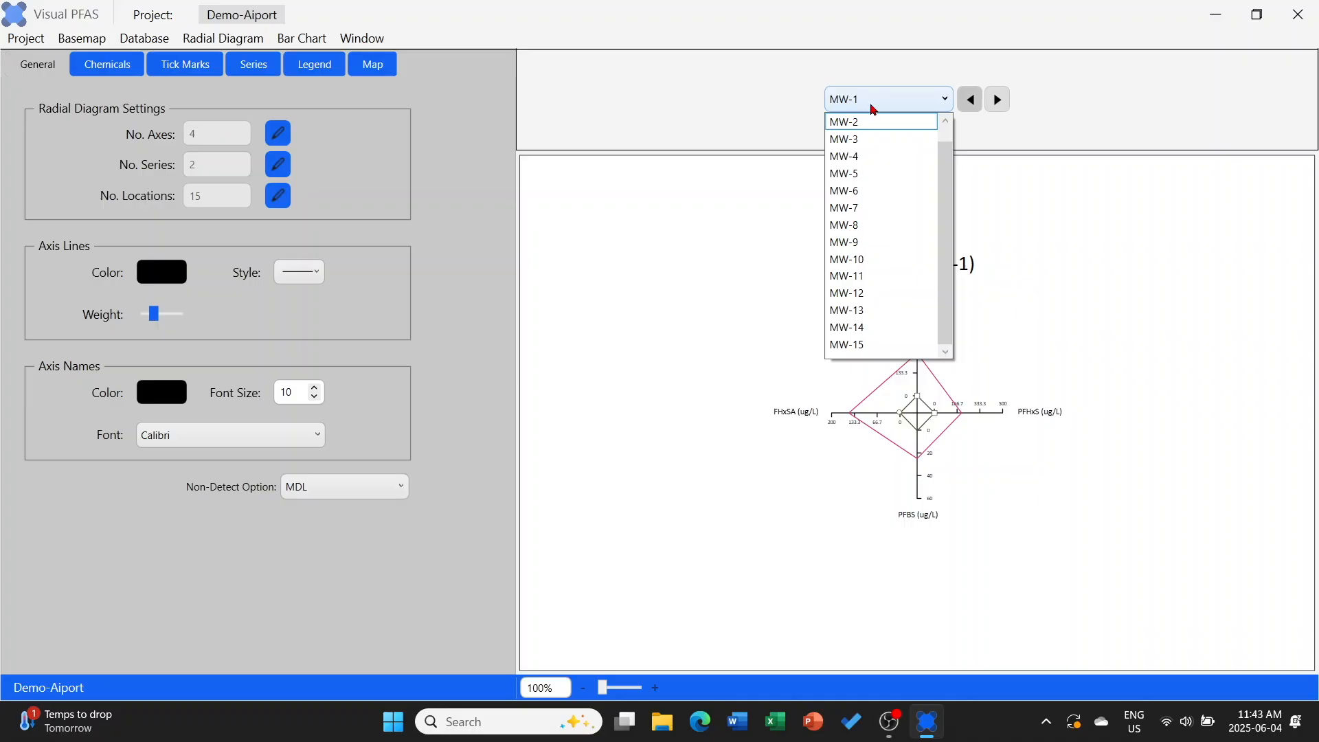
pyautogui.click(874, 110)
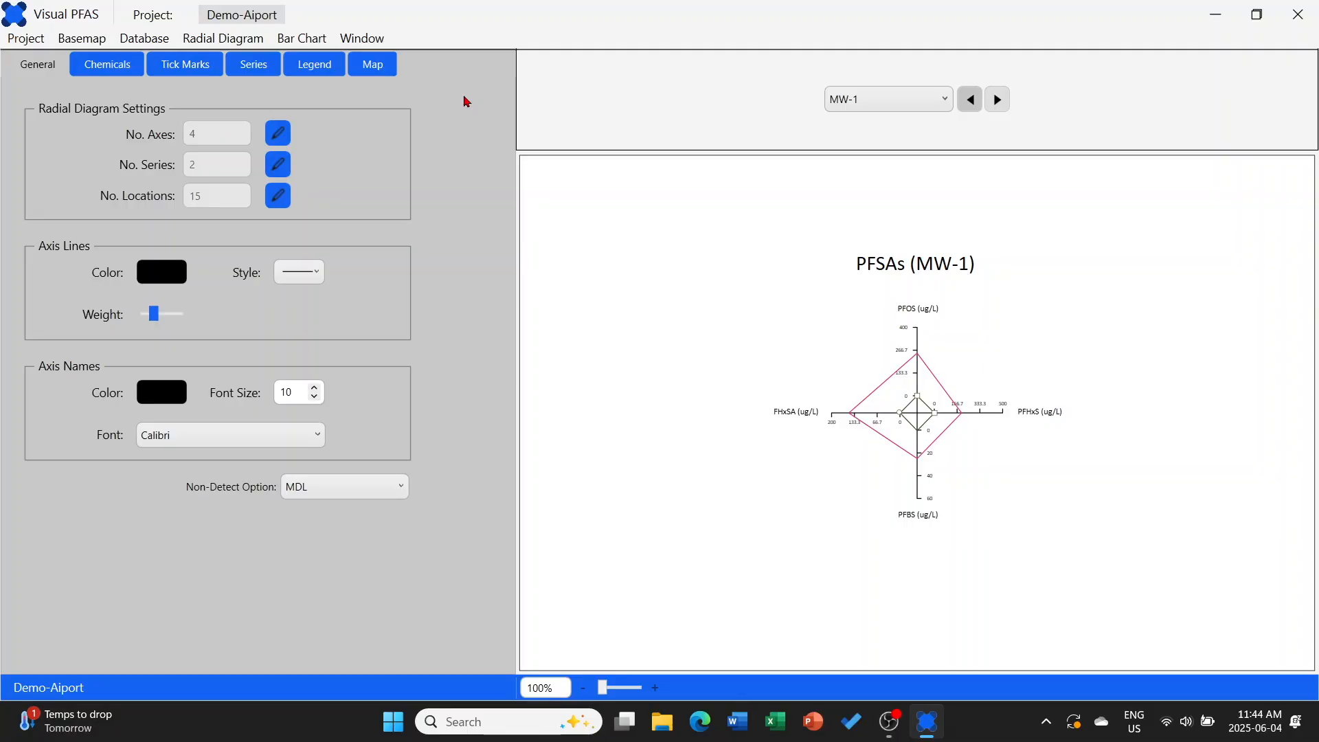
# Switch the FHxSA axis to a log scale and set its minimum to 0.01
pyautogui.click(114, 73)
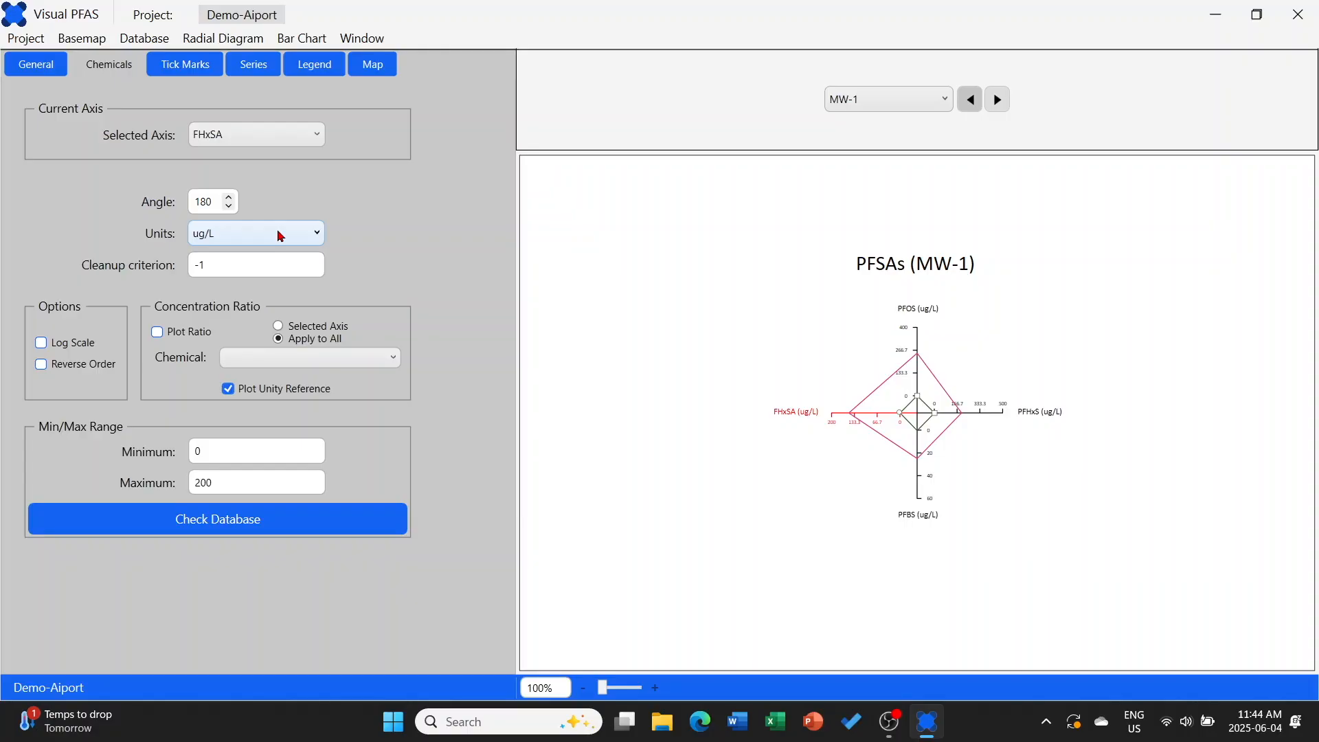
pyautogui.click(88, 343)
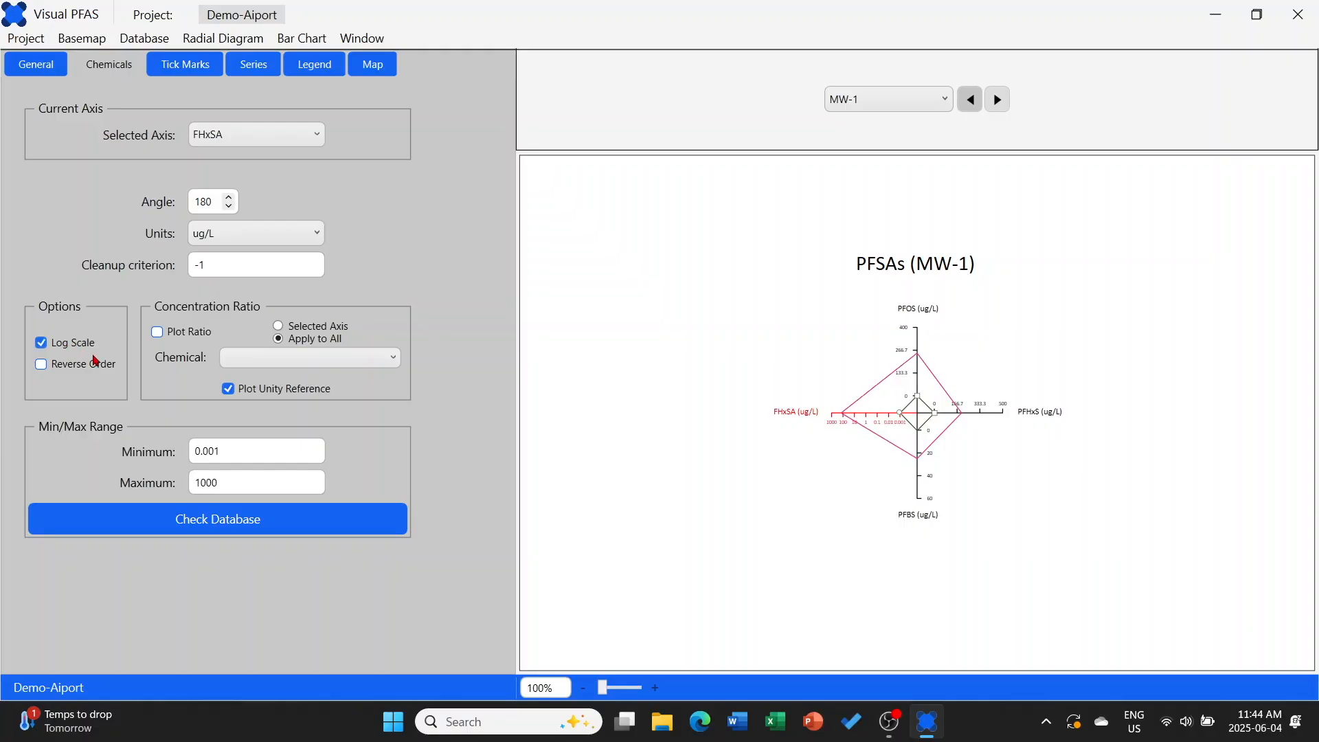
pyautogui.click(219, 453)
pyautogui.click(208, 453)
pyautogui.press('BackSpace')
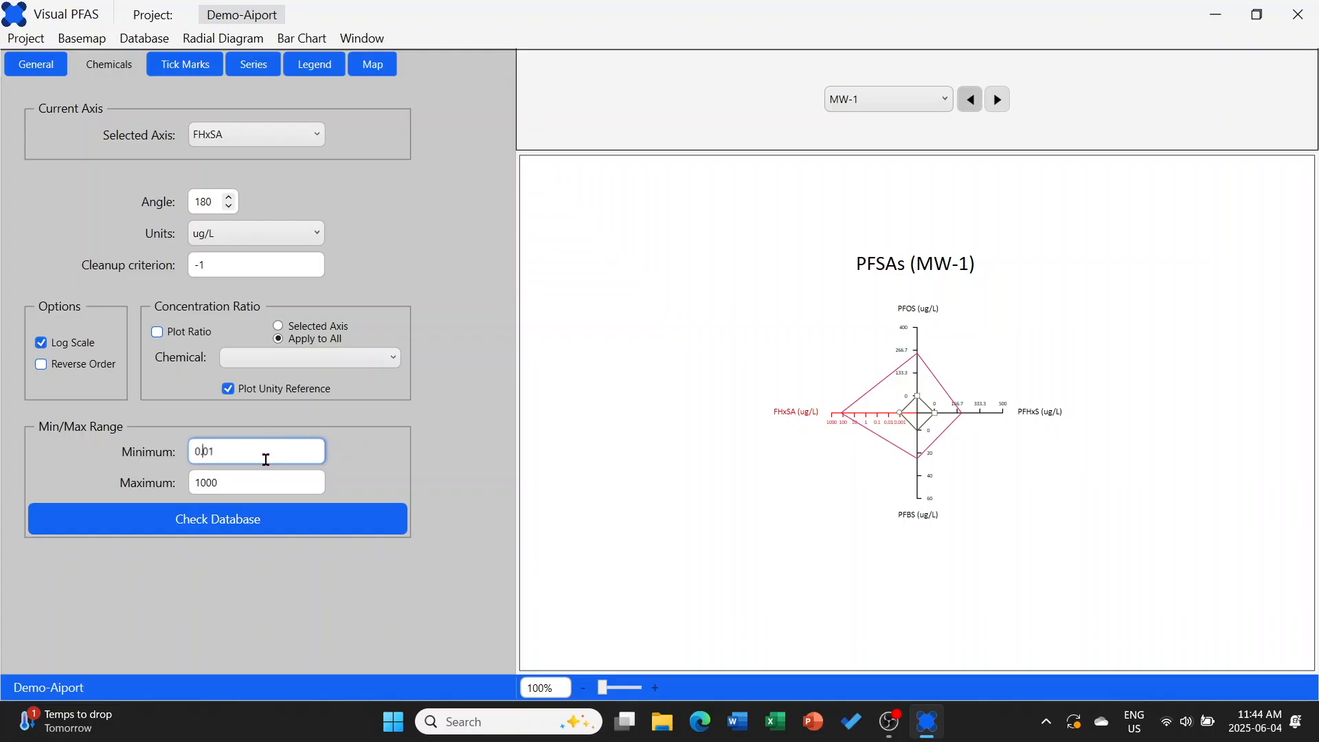
pyautogui.click(261, 472)
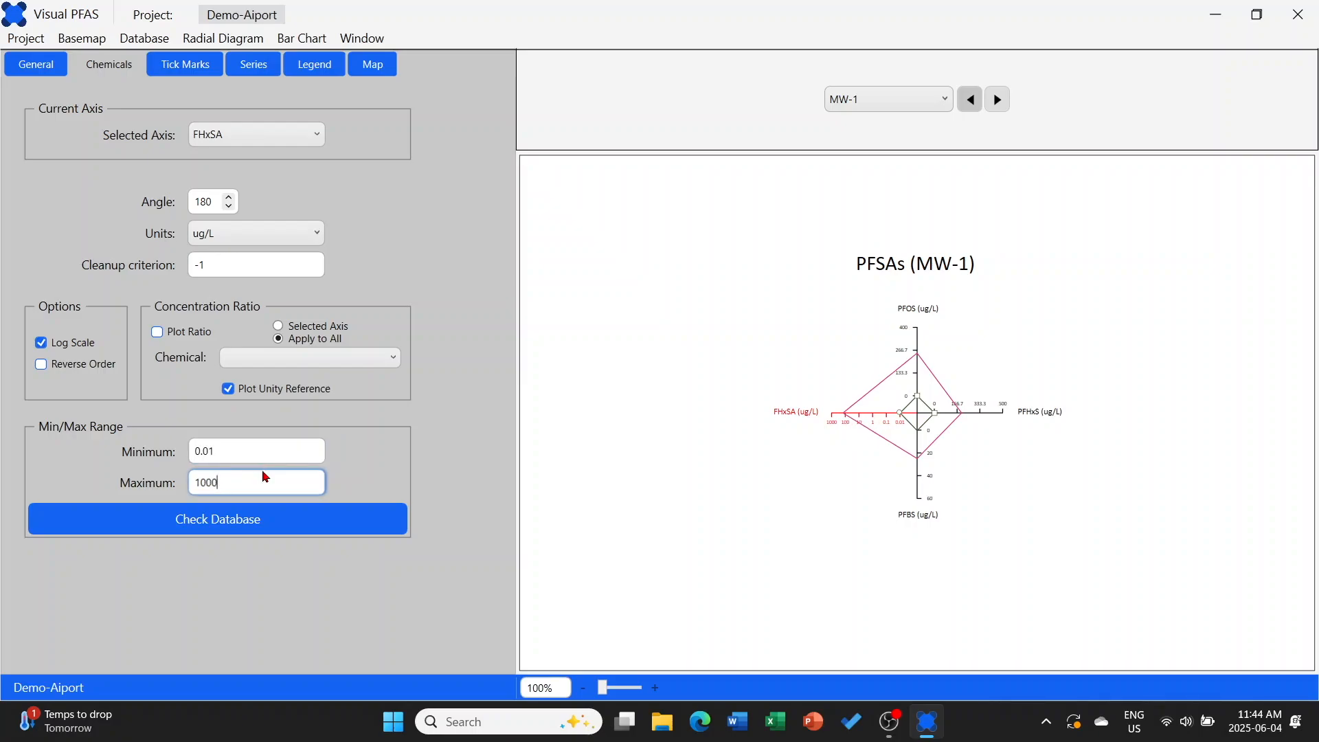
# Check the FHxSA axis range against the chemistry database and accept the range 0.01 to 1000
pyautogui.click(286, 517)
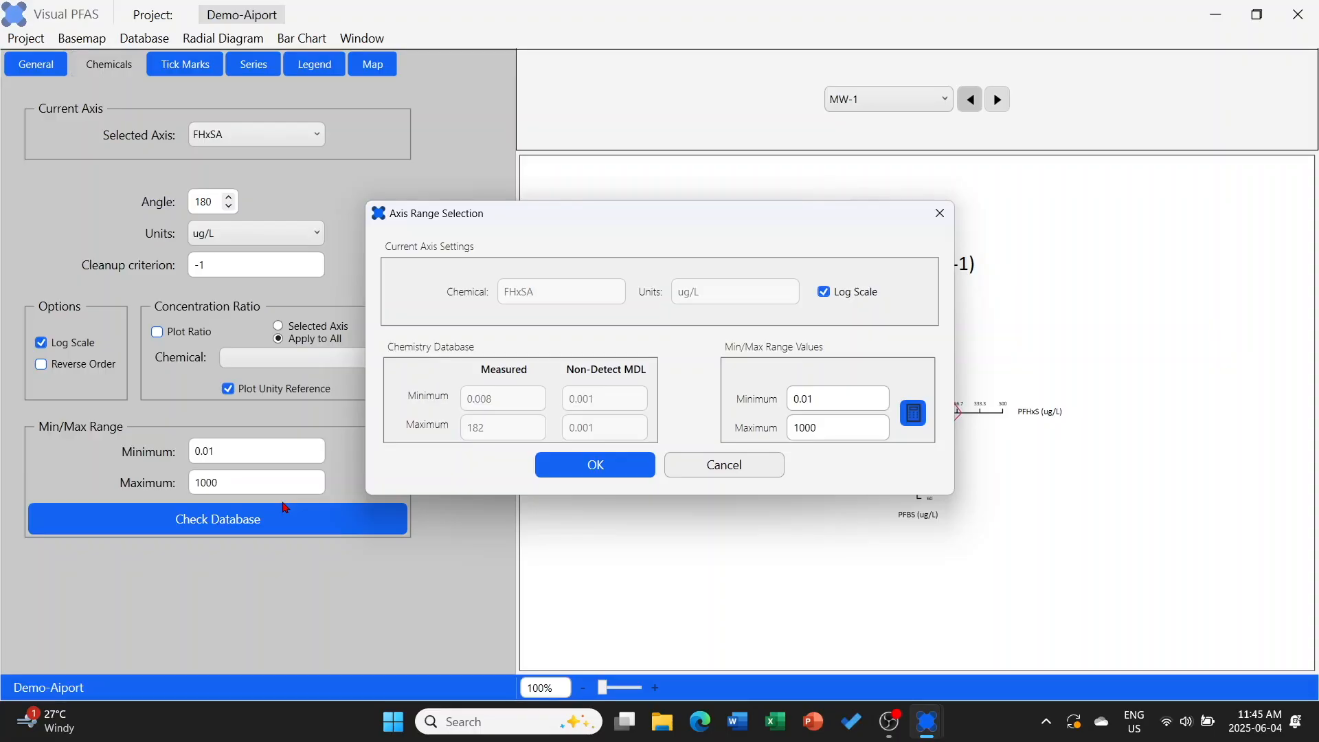
pyautogui.click(560, 469)
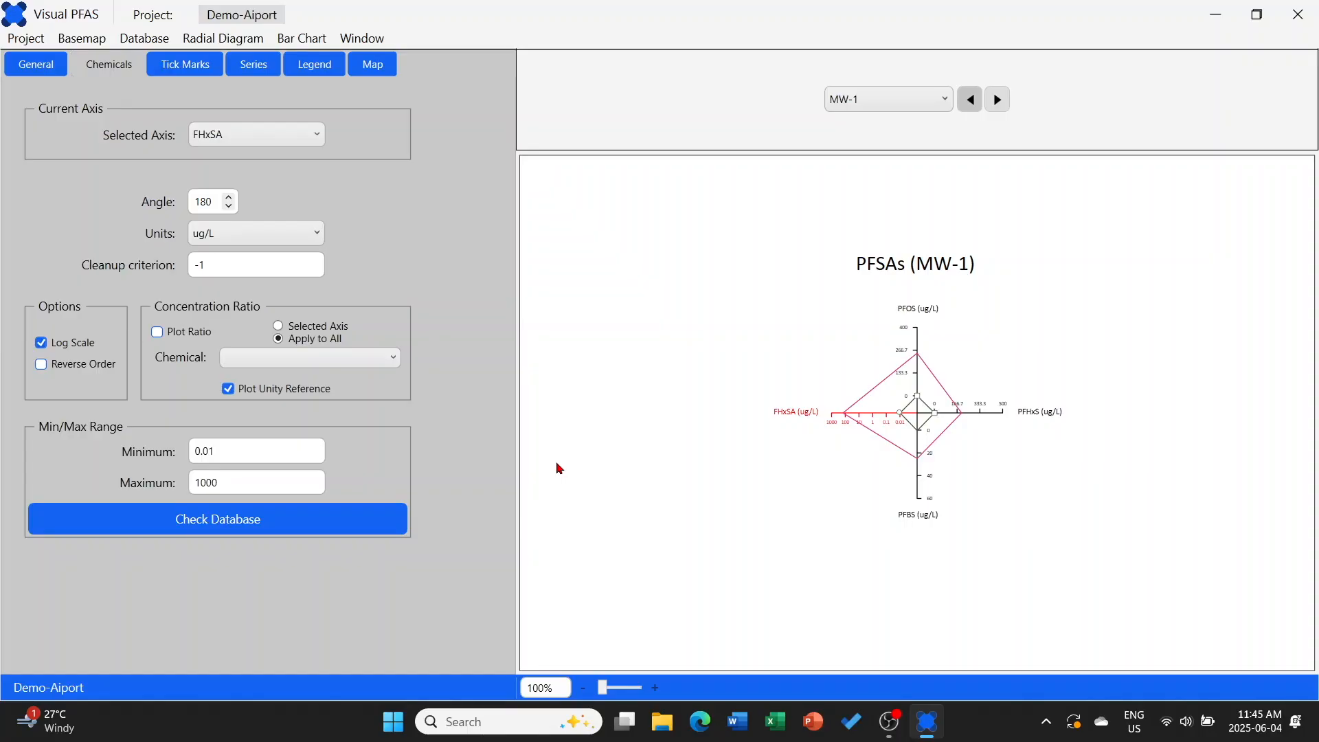
# Switch the PFOS and PFHxS axes to a log scale
pyautogui.click(254, 143)
pyautogui.click(272, 174)
pyautogui.click(73, 347)
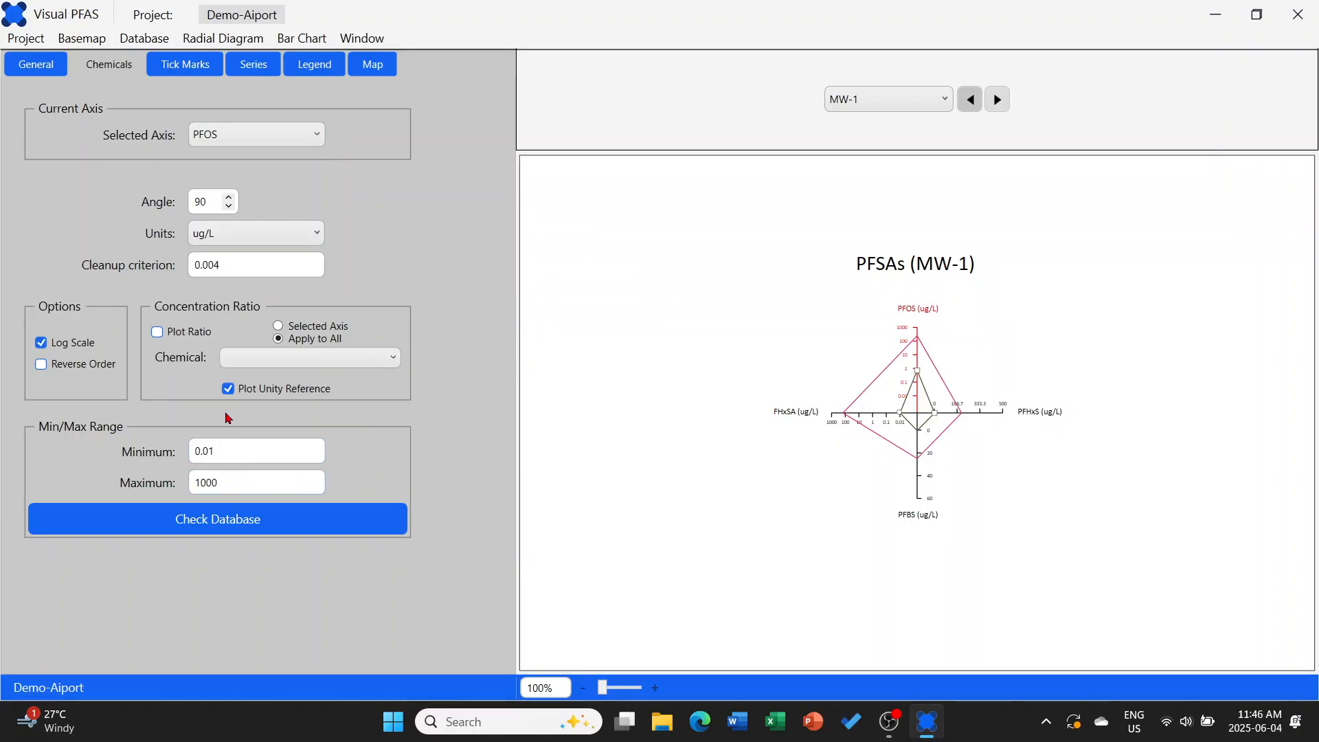
pyautogui.click(260, 141)
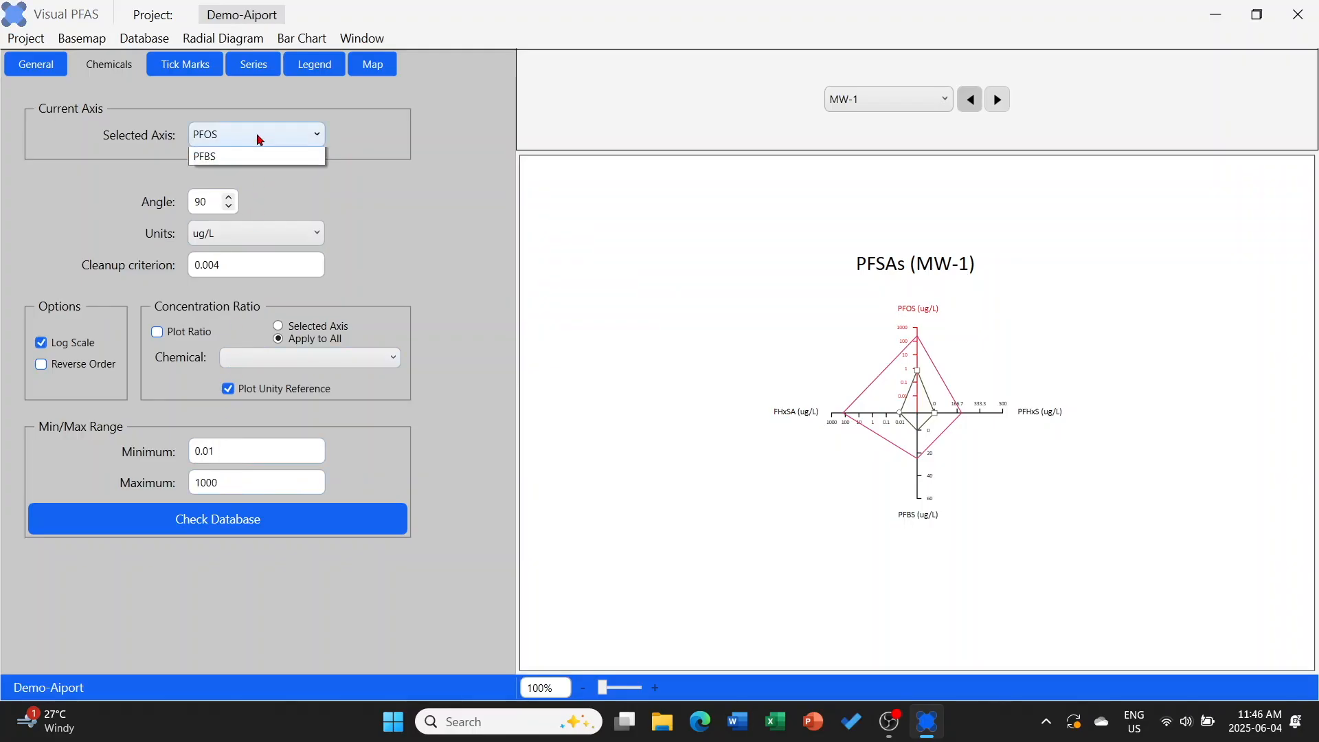
pyautogui.click(237, 188)
pyautogui.click(42, 343)
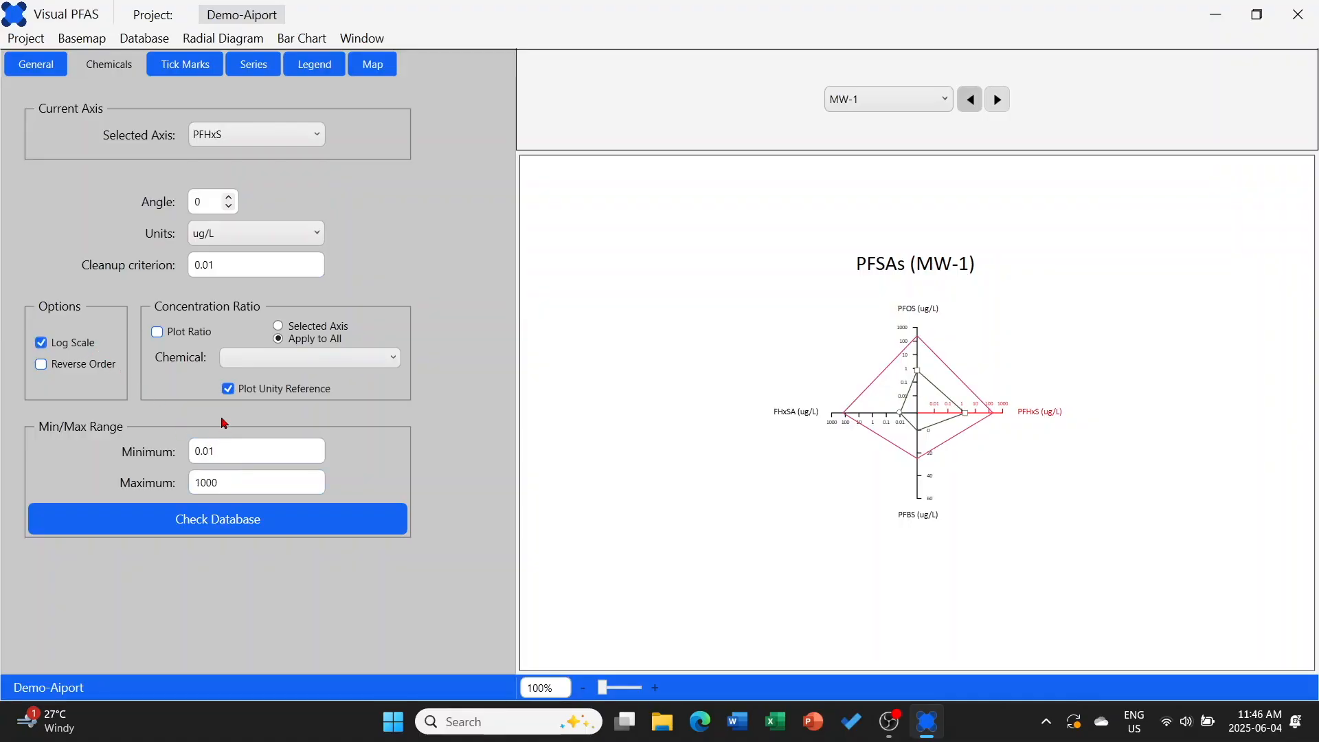
# Switch the PFBS axis to a log scale and set its maximum to 1000
pyautogui.click(243, 142)
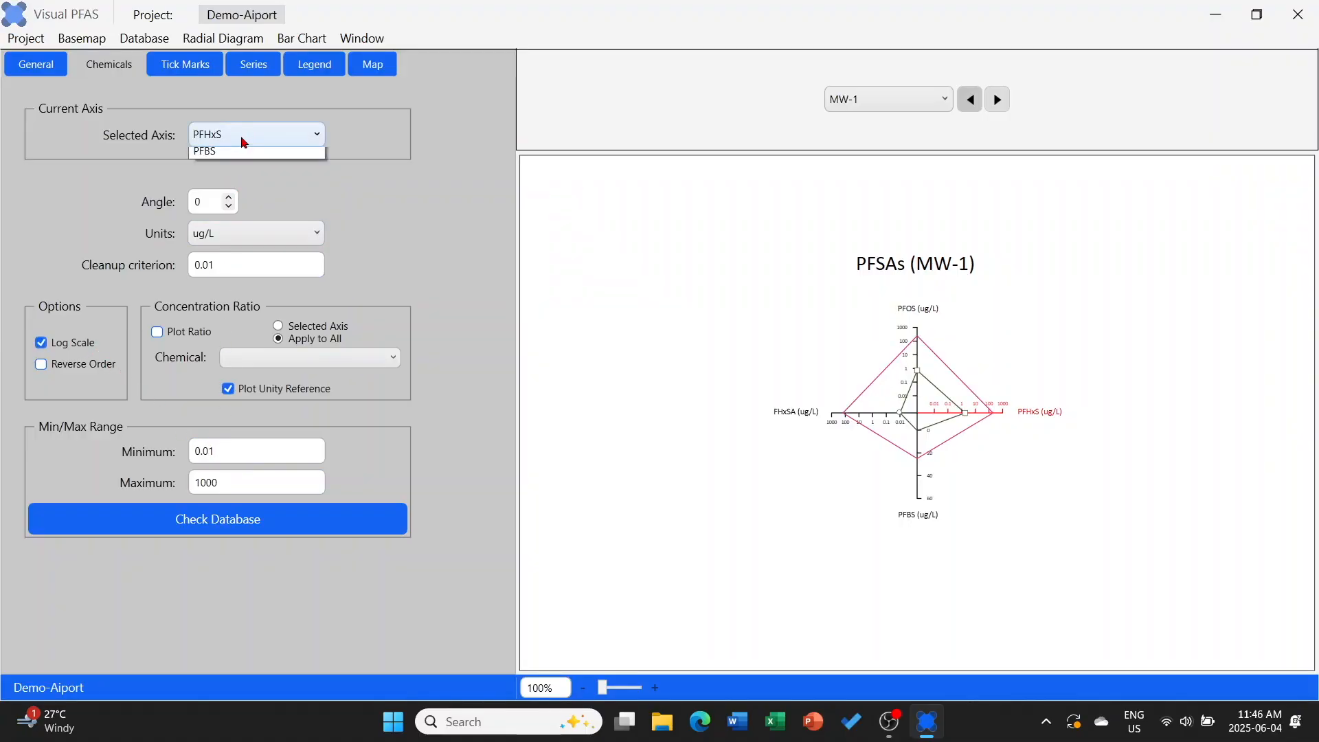
pyautogui.click(237, 208)
pyautogui.click(87, 349)
pyautogui.click(222, 476)
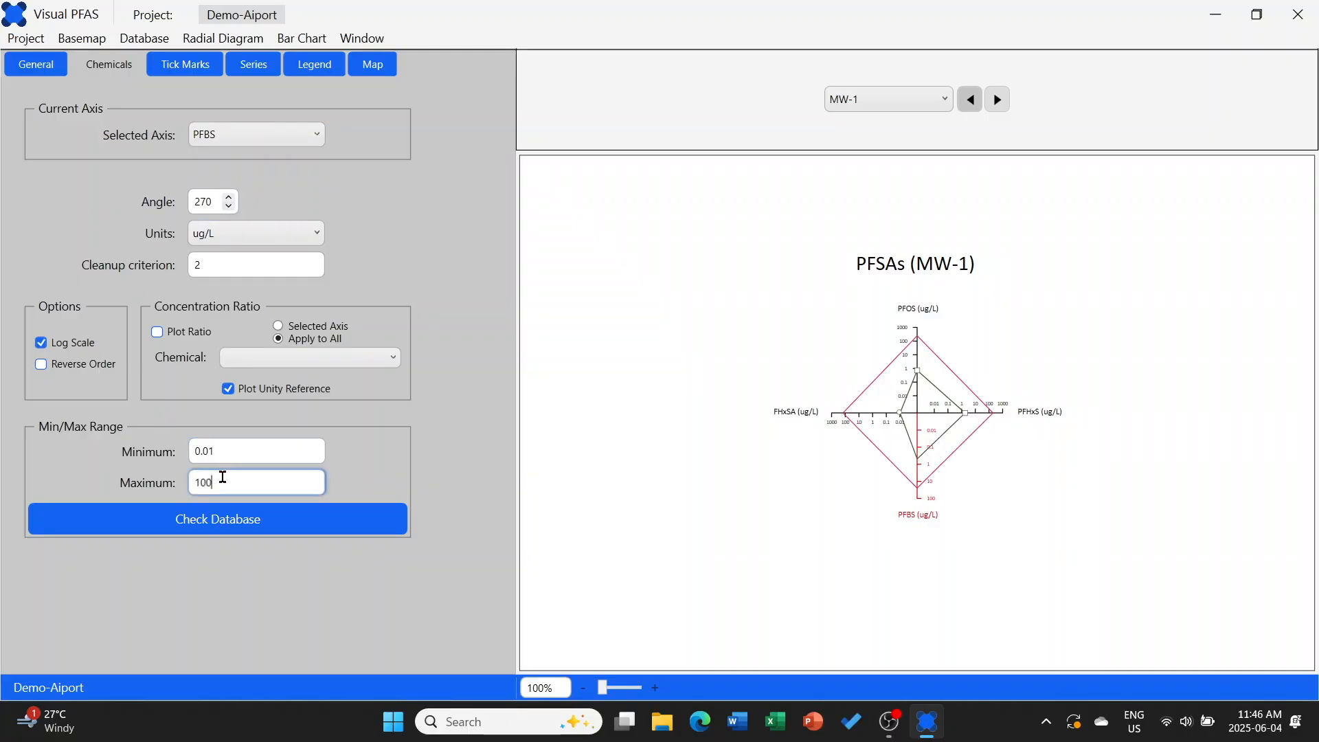
pyautogui.write('0')
pyautogui.click(260, 574)
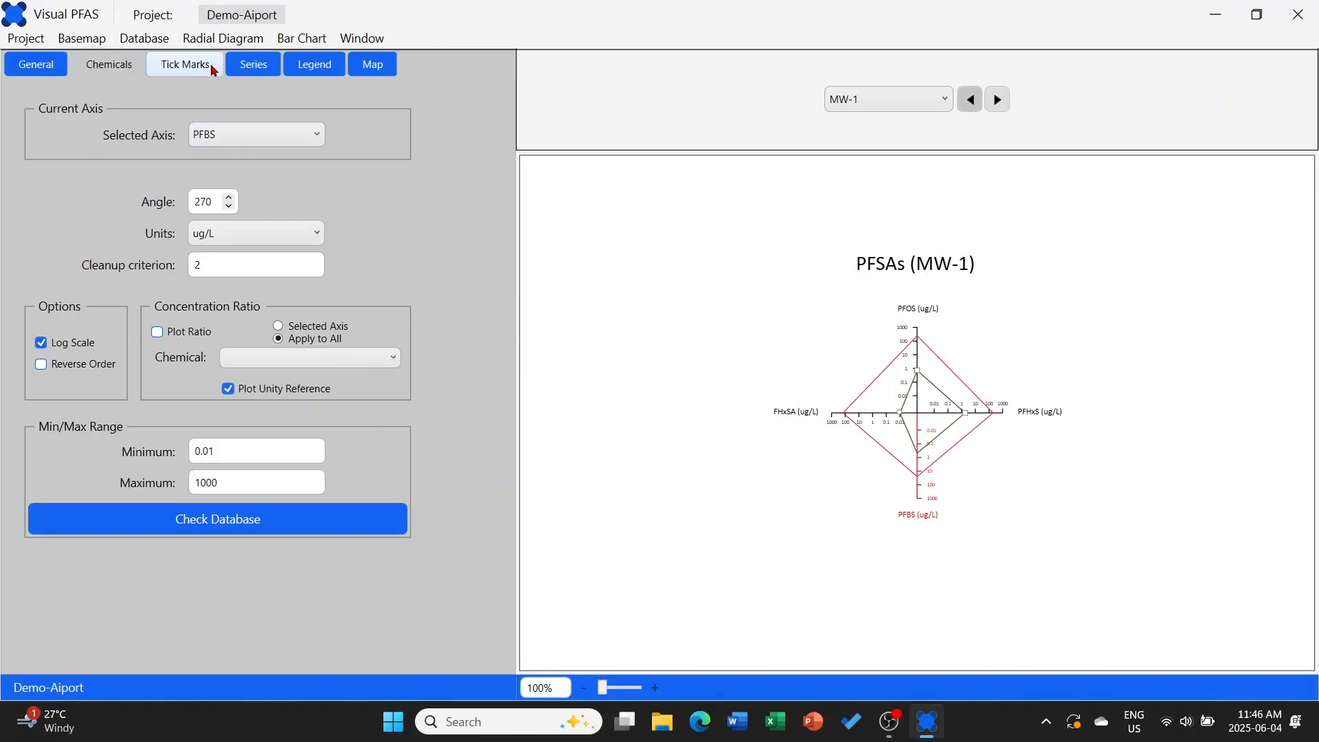
# Change the line style of the Source A series to short dashes
pyautogui.click(253, 64)
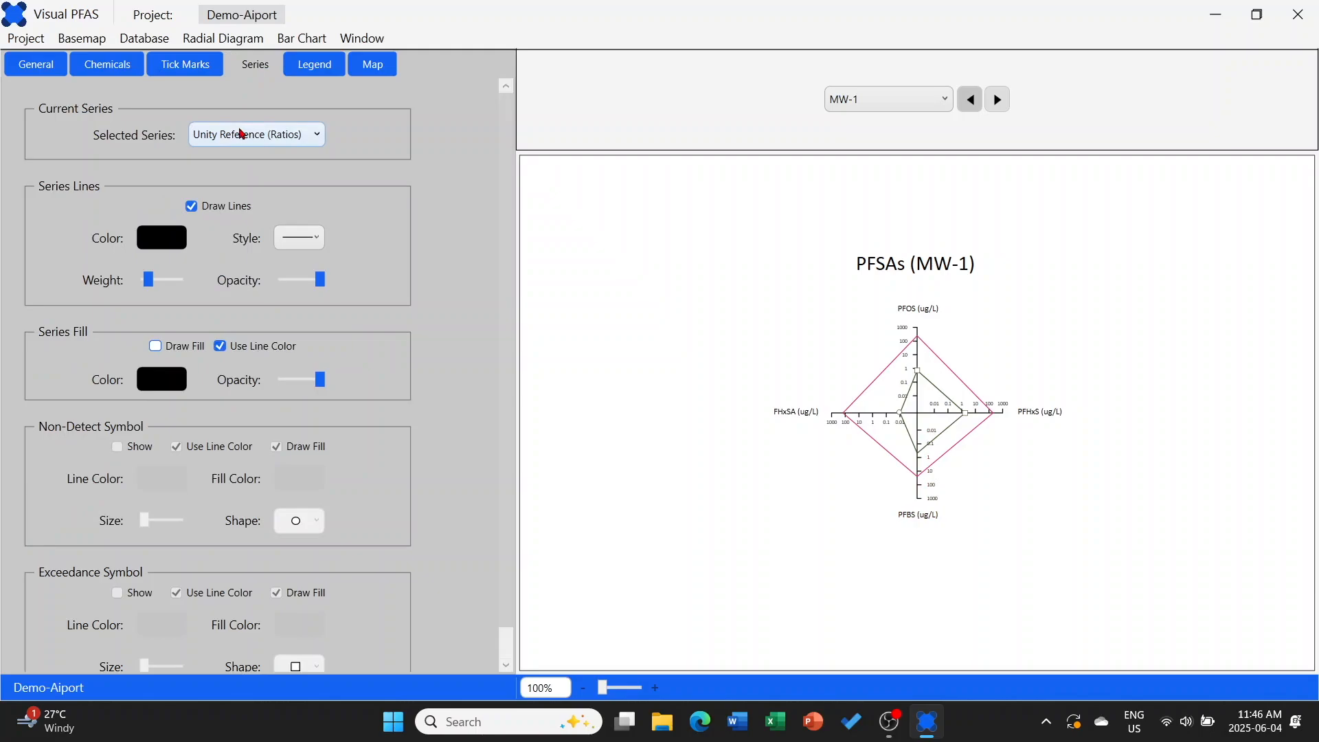
pyautogui.click(242, 134)
pyautogui.click(244, 164)
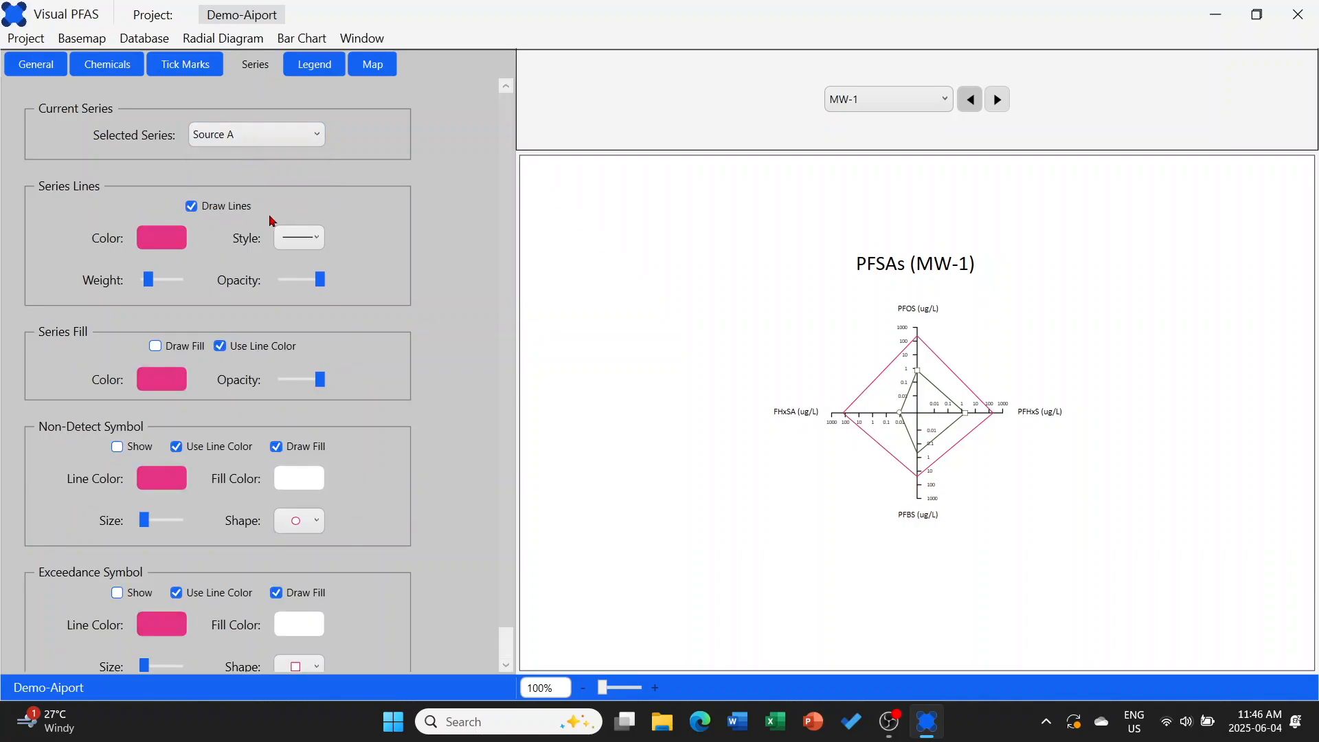
pyautogui.click(300, 237)
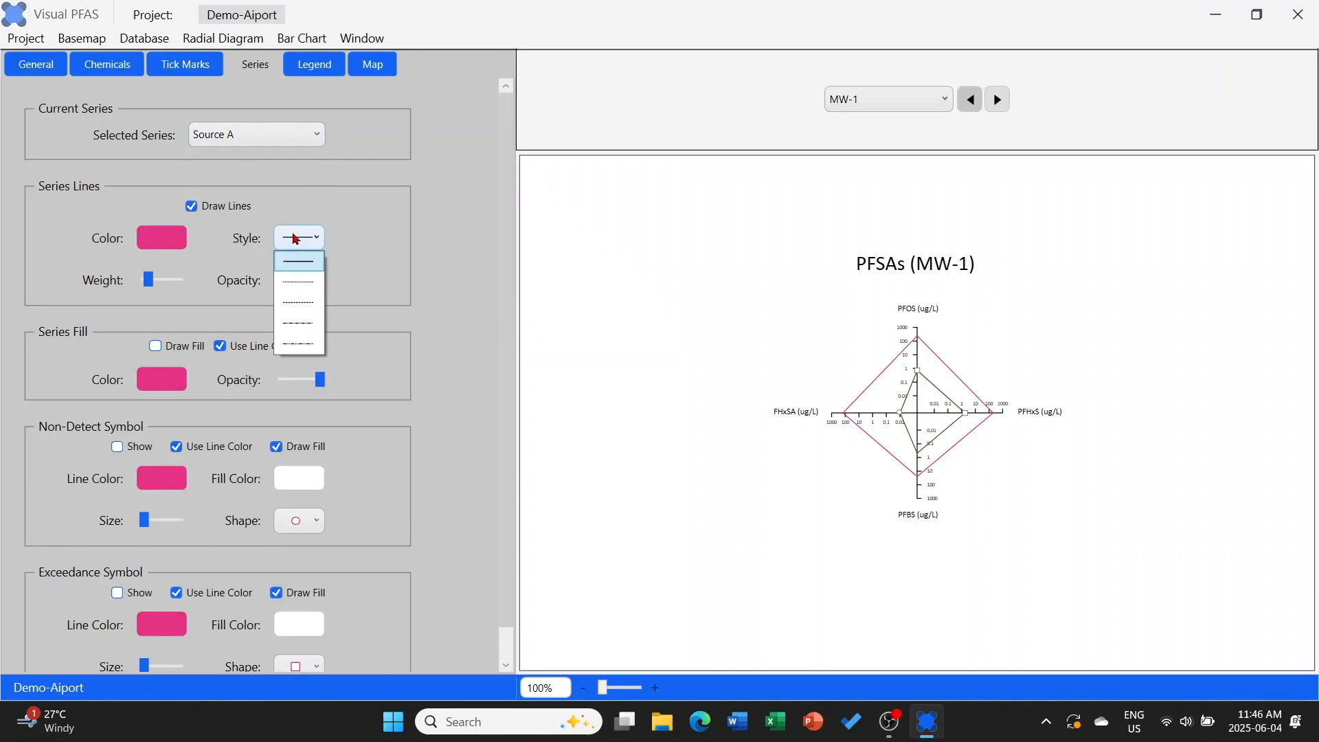
pyautogui.click(296, 303)
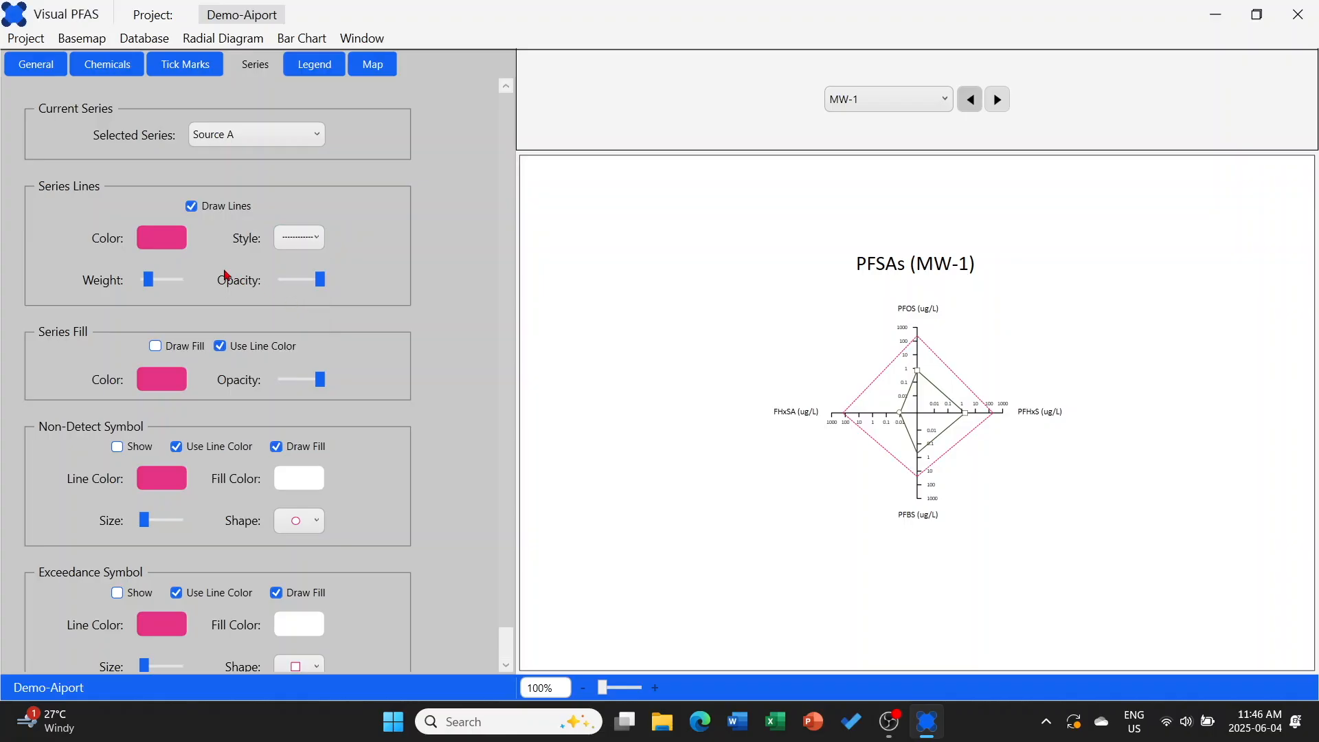
# Set the Source A series line colour to Black and increase its line weight to about half of the range
pyautogui.click(168, 246)
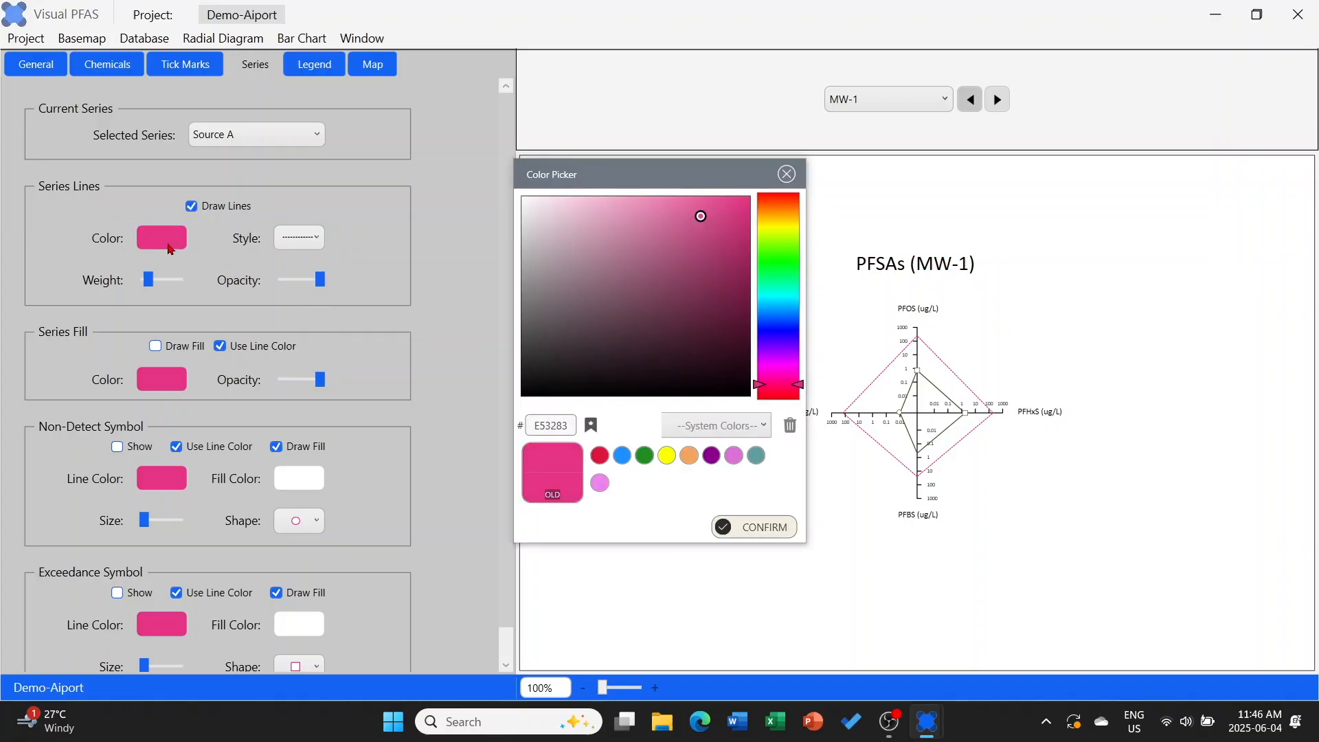
pyautogui.click(693, 427)
pyautogui.click(687, 605)
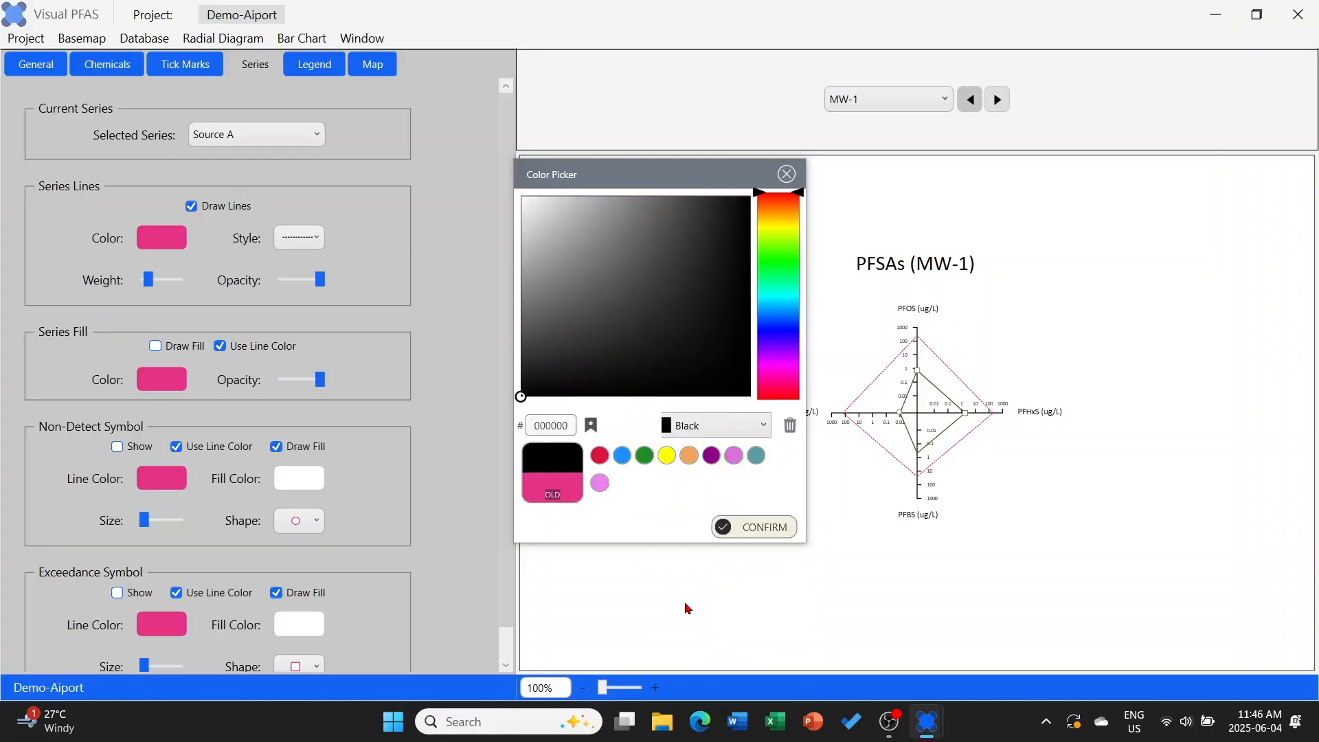
pyautogui.click(727, 531)
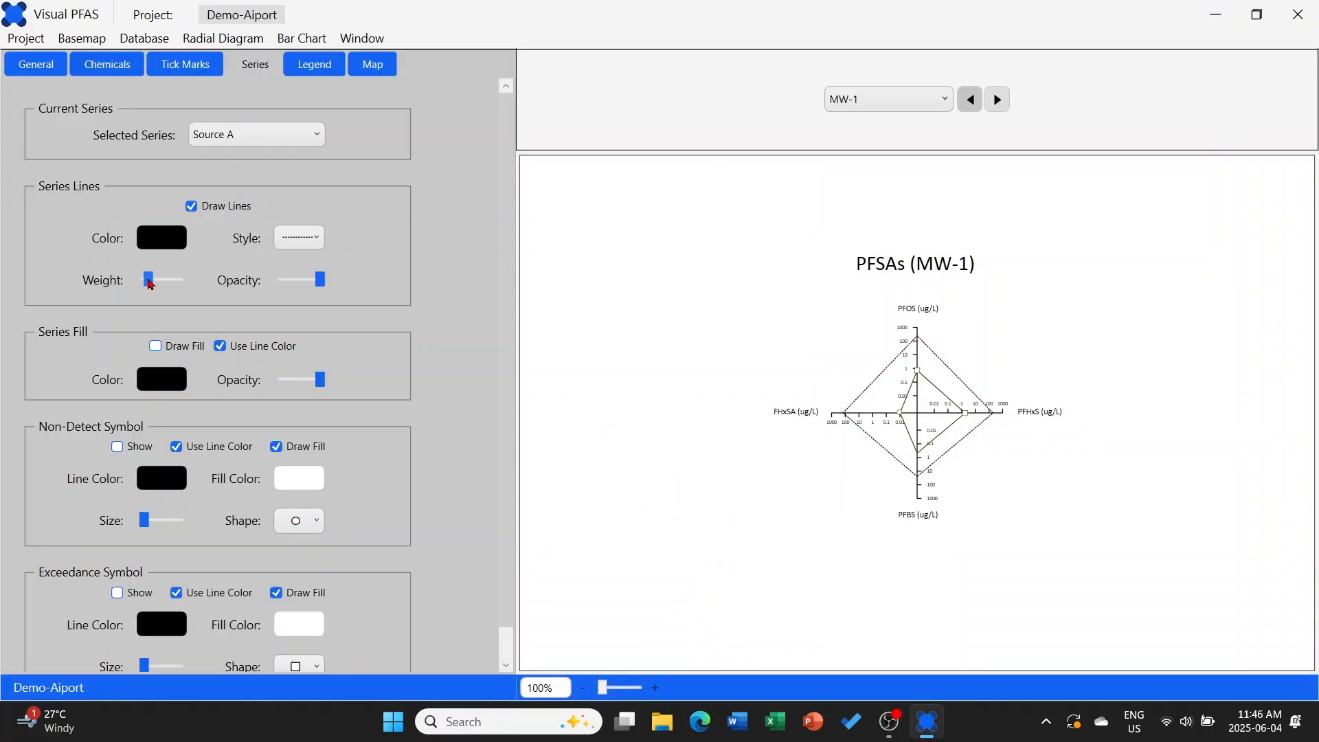
pyautogui.moveTo(151, 284); pyautogui.dragTo(166, 288)
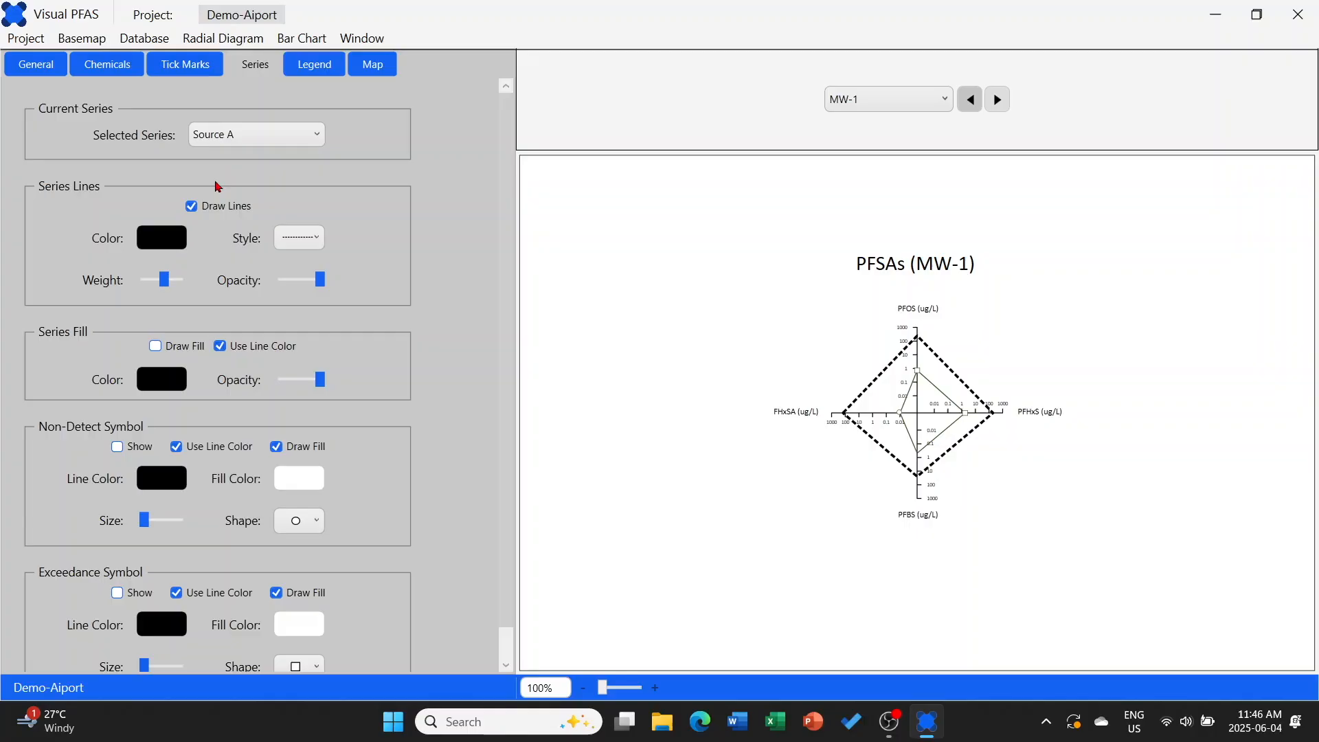
# Set the line colour of the 2023-02-15 series to Blue
pyautogui.click(235, 148)
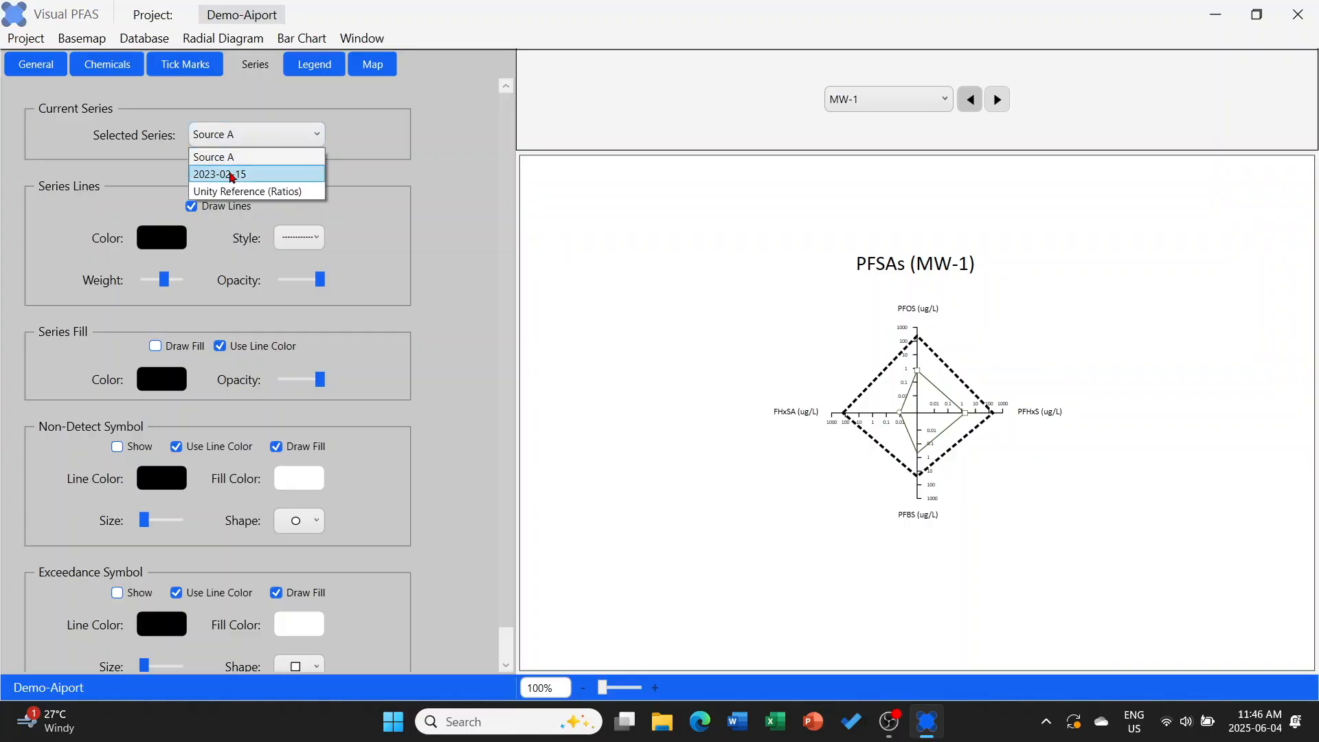
pyautogui.click(233, 176)
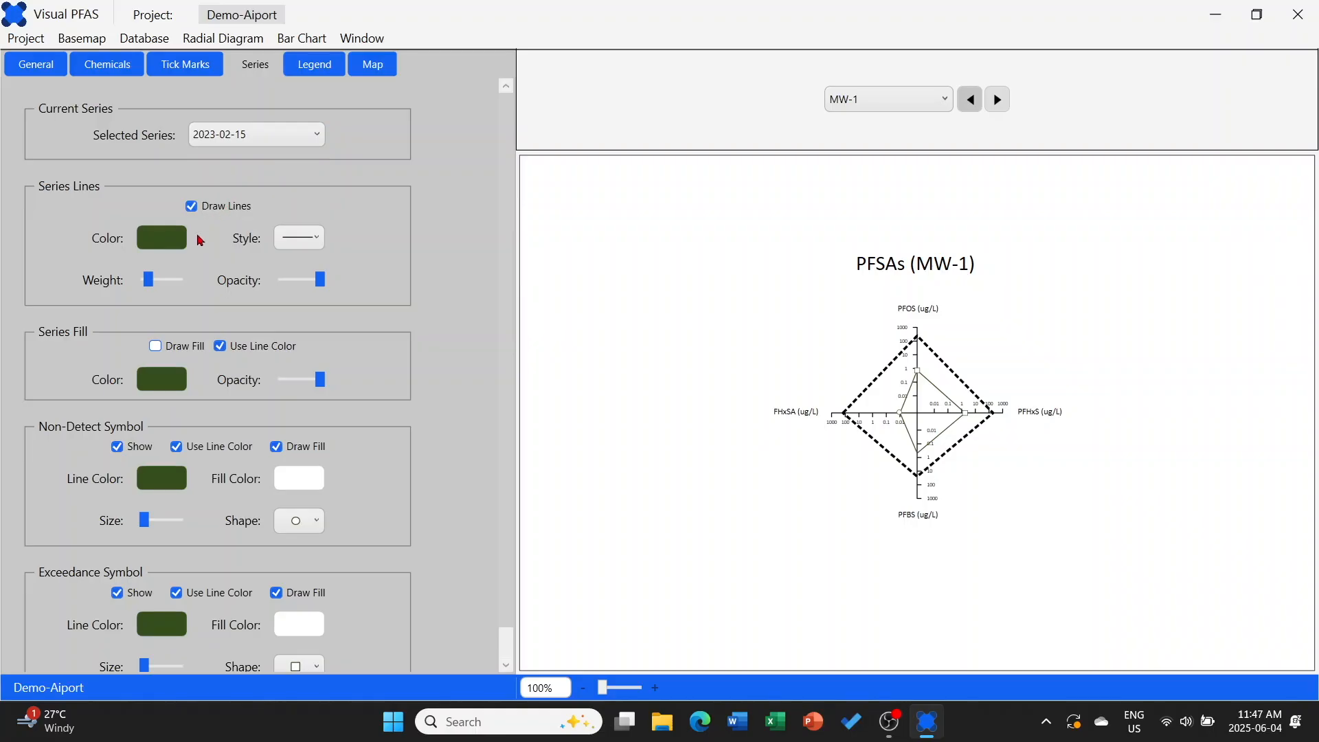
pyautogui.click(173, 249)
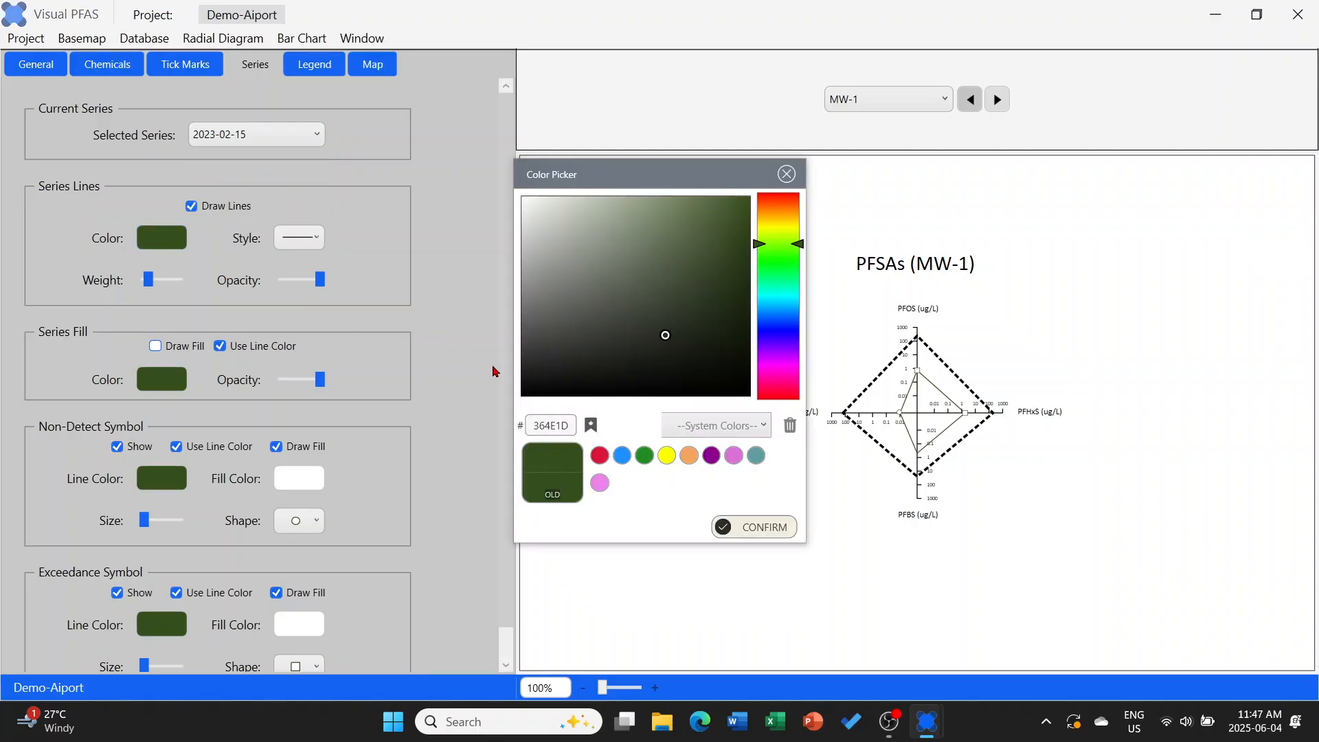
pyautogui.click(702, 430)
pyautogui.click(709, 652)
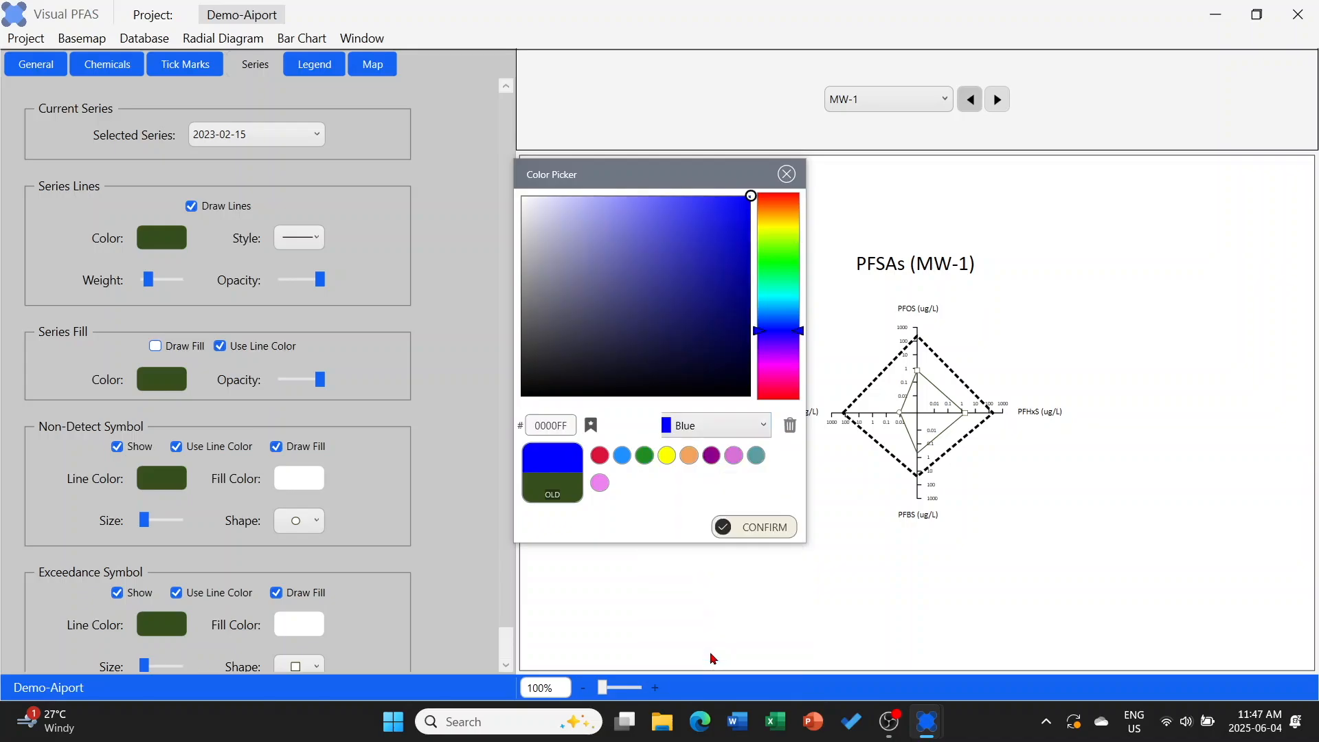
pyautogui.click(730, 536)
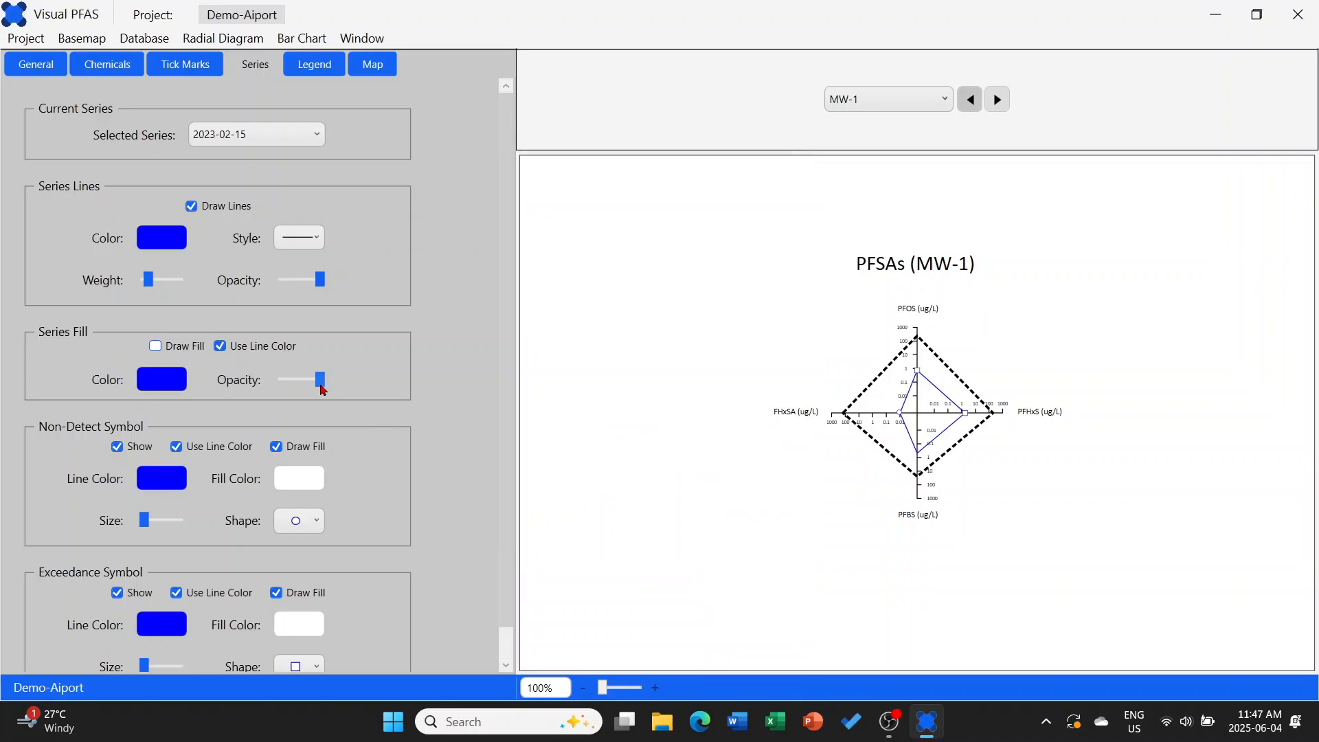
# Enable the fill for the 2023-02-15 series, colour it Beige and reduce its opacity to about half
pyautogui.click(175, 351)
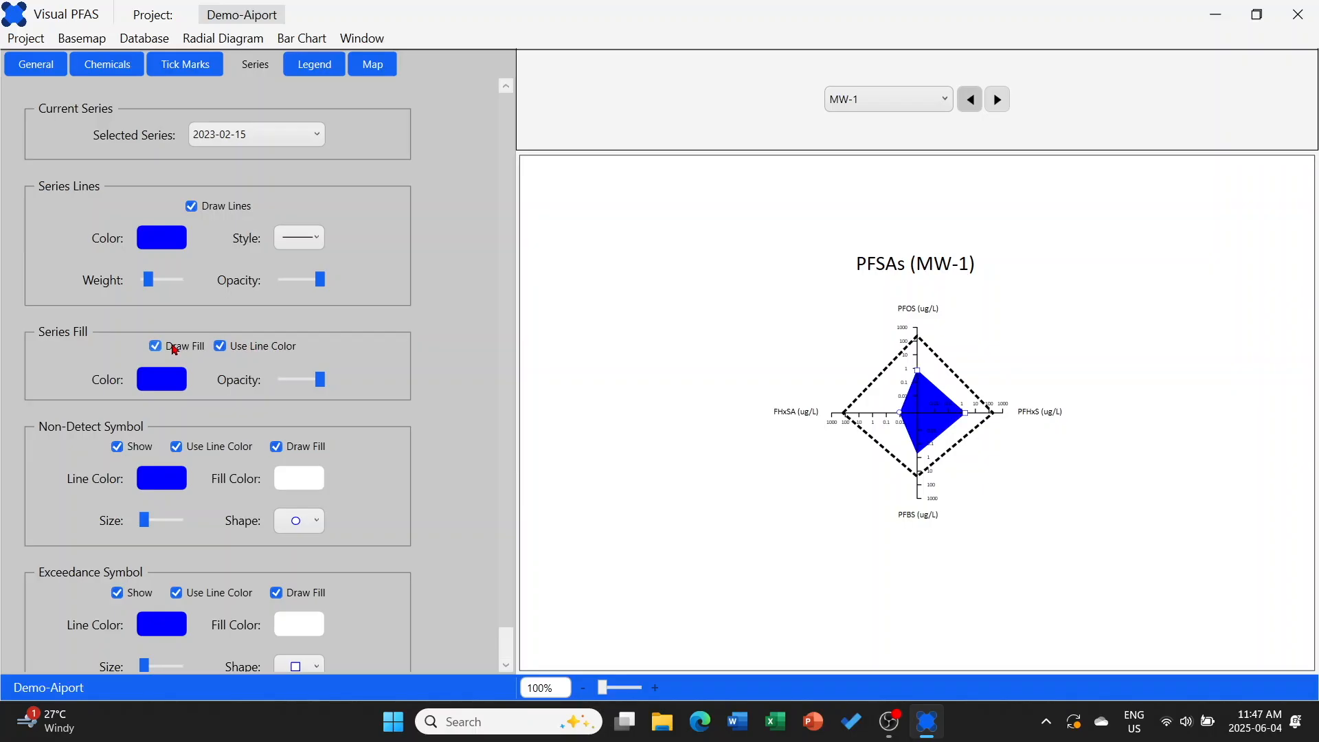
pyautogui.click(162, 380)
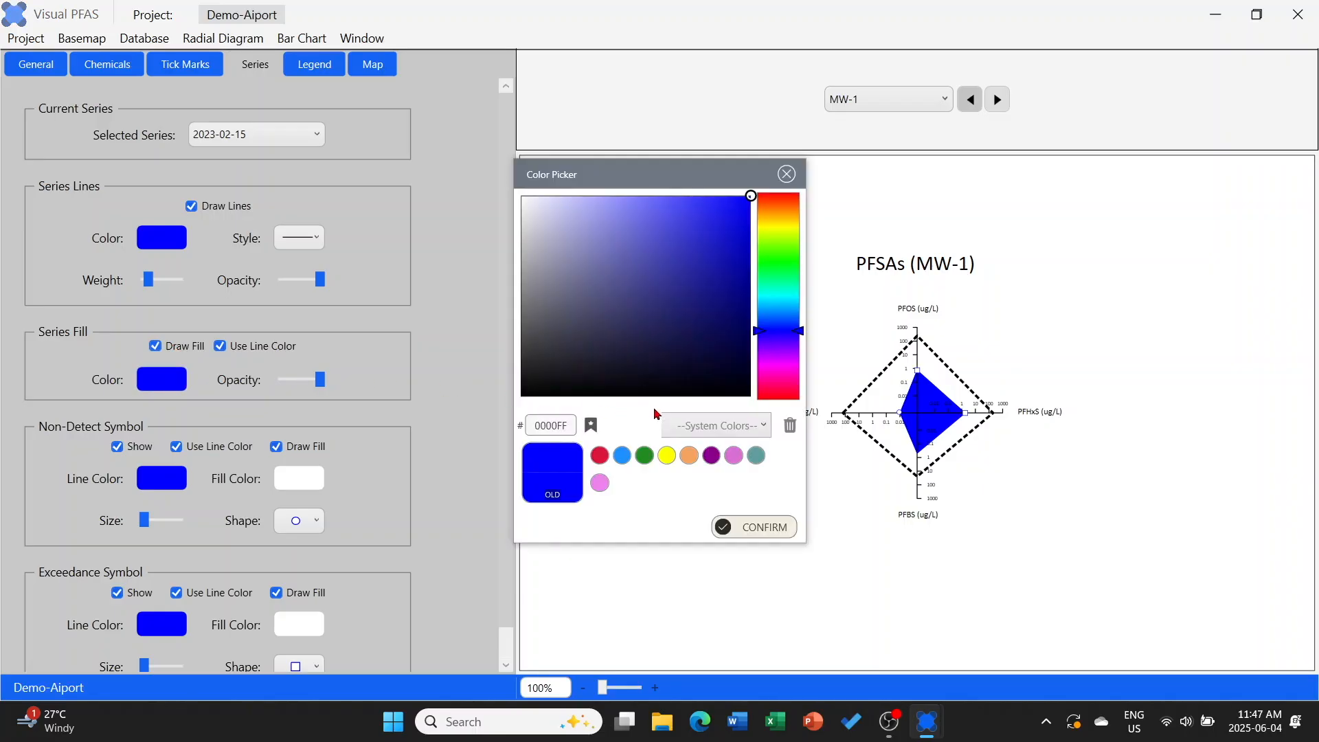
pyautogui.click(679, 427)
pyautogui.click(680, 561)
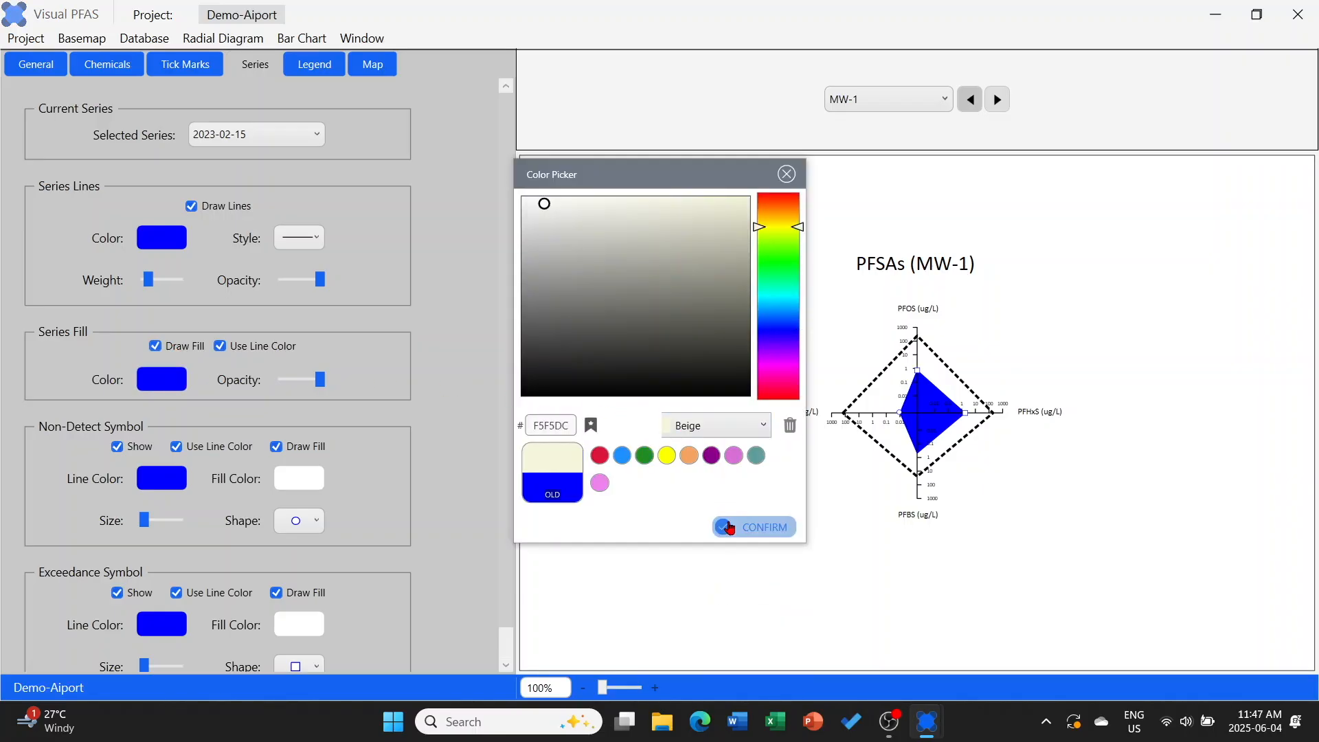
pyautogui.click(730, 528)
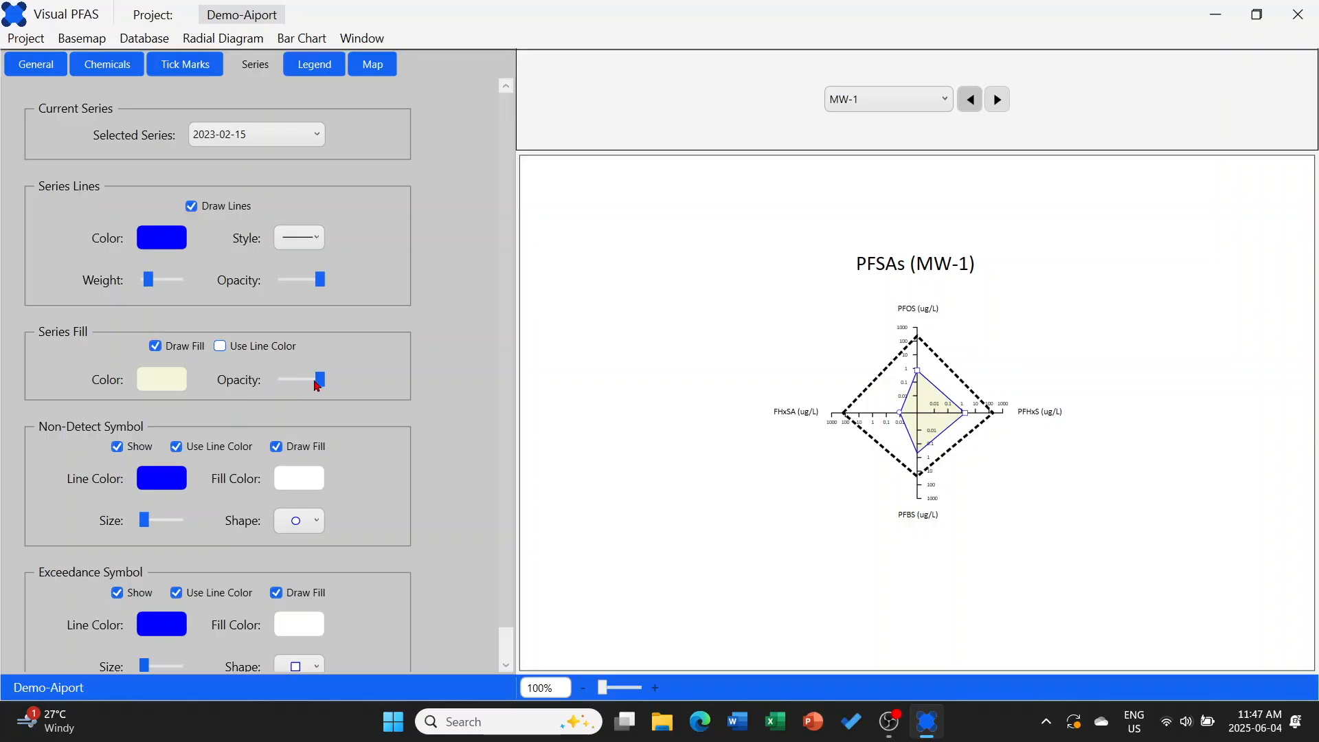
pyautogui.moveTo(322, 386); pyautogui.dragTo(302, 387)
# Enlarge the non-detect symbol of the 2023-02-15 series slightly and change its shape to a triangle
pyautogui.scroll(-1, 294, 389)
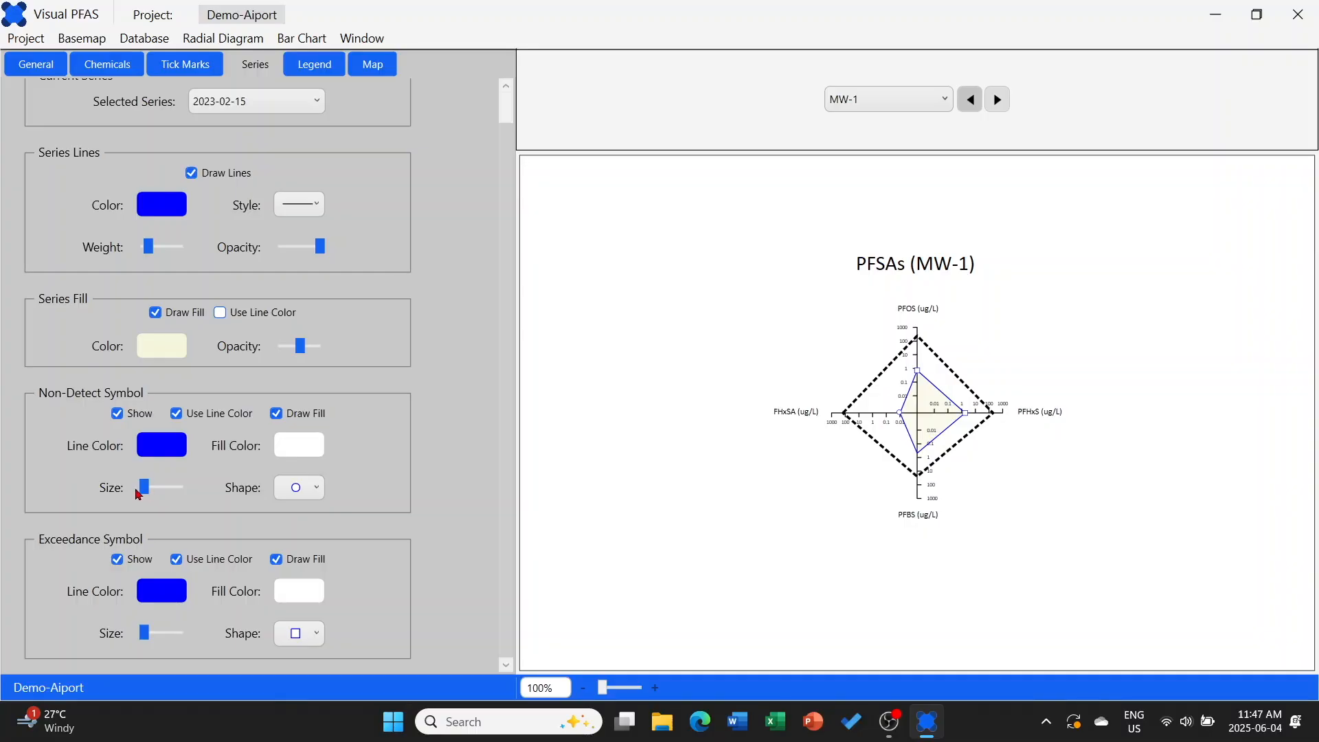
pyautogui.moveTo(145, 494); pyautogui.dragTo(153, 497)
pyautogui.click(288, 492)
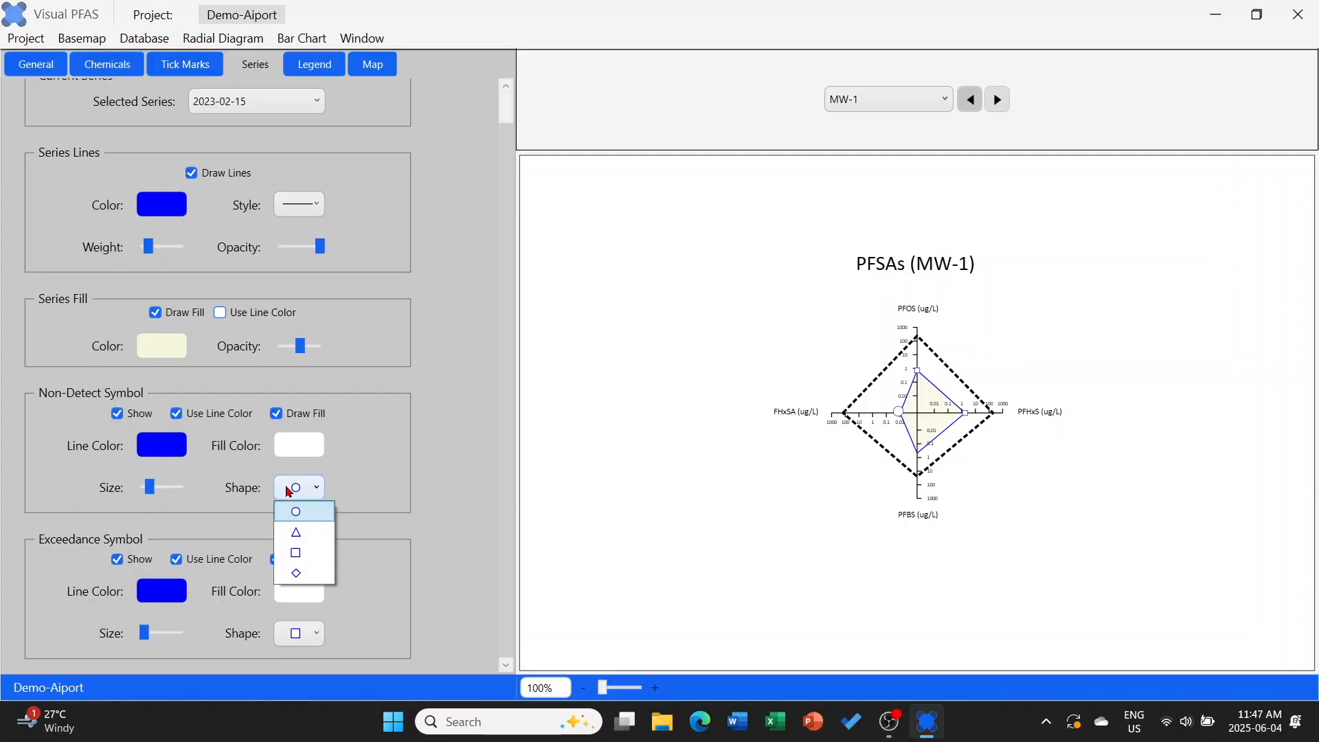
pyautogui.click(296, 527)
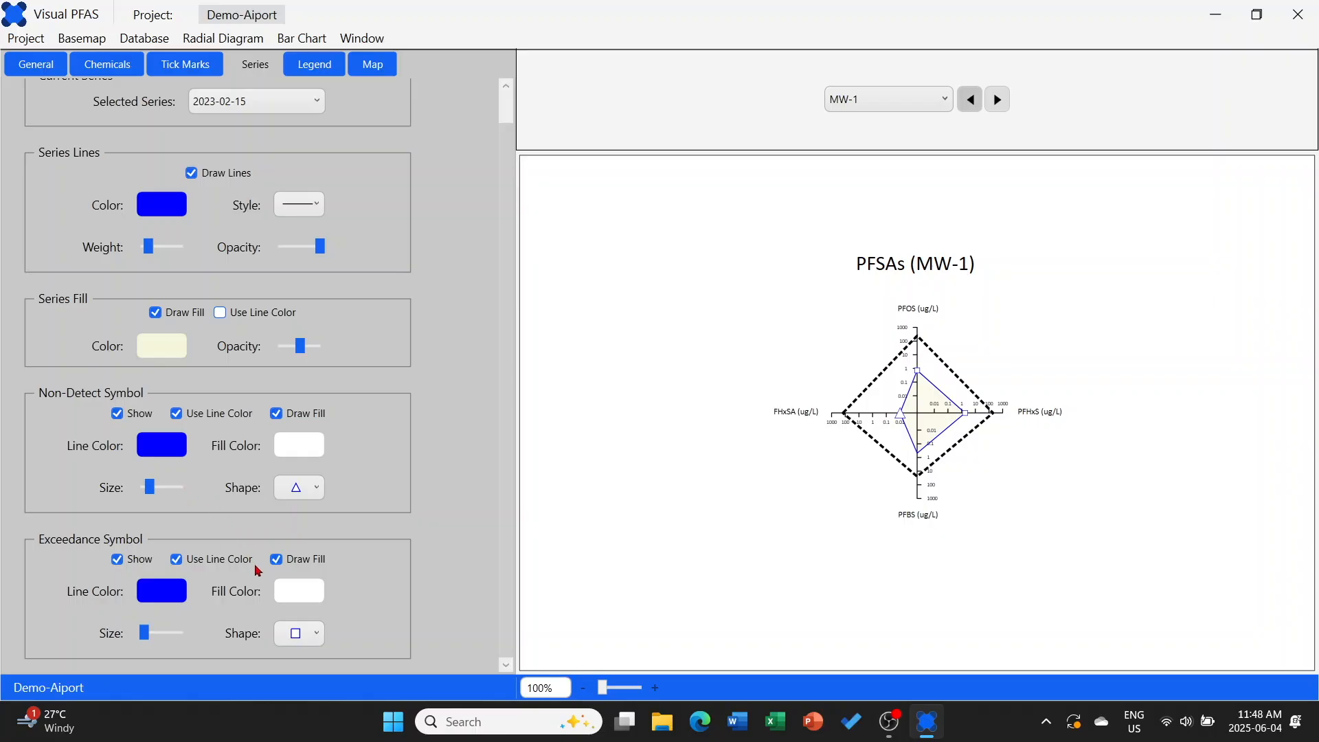
# Set the exceedance symbol's fill colour to crimson red (DC143C) for the 2023-02-15 series
pyautogui.click(297, 590)
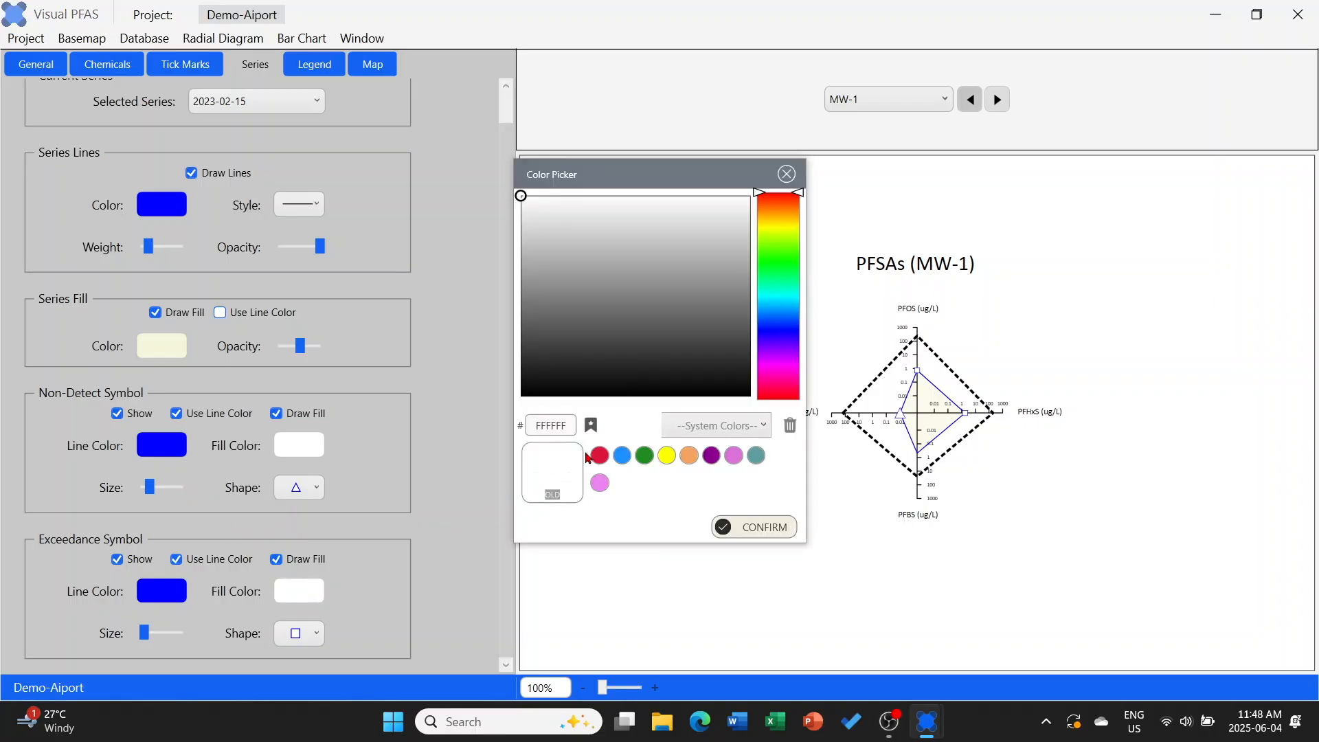
pyautogui.click(600, 455)
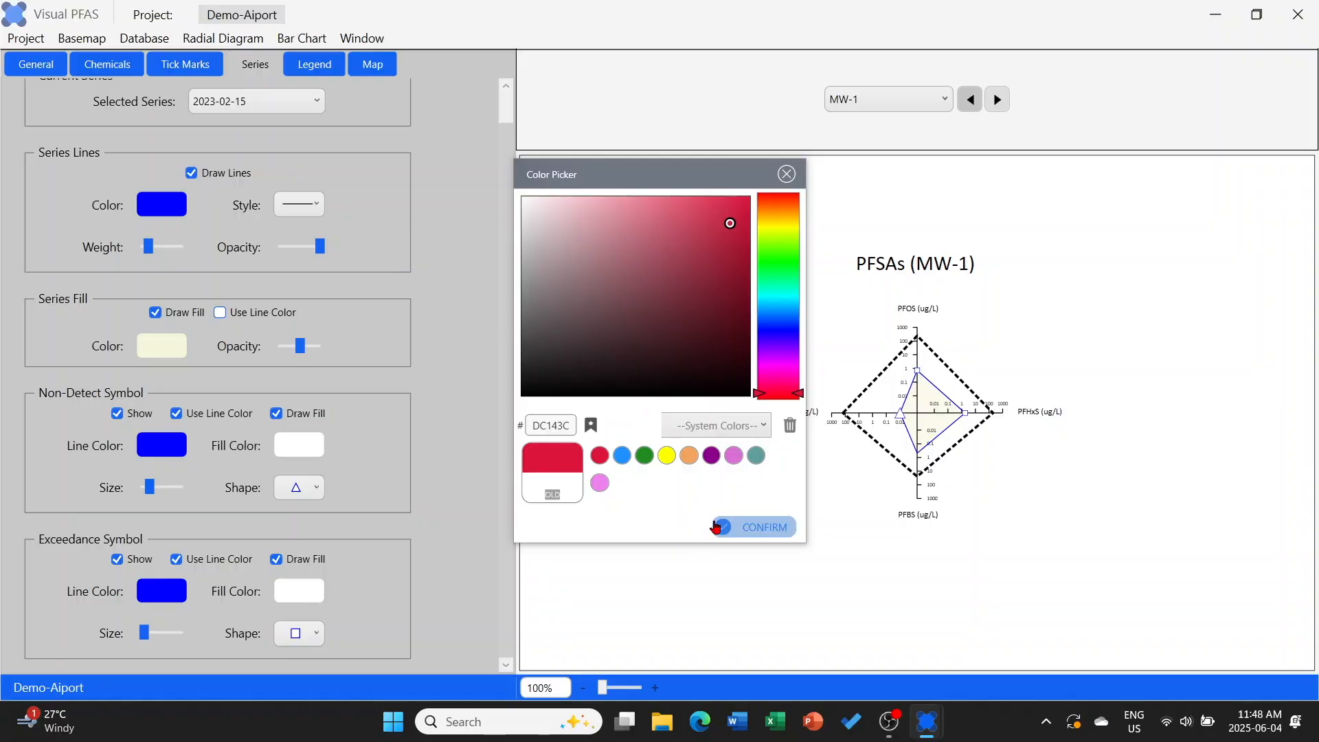
pyautogui.click(725, 527)
# Set the exceedance symbol's line colour to Black and enlarge the symbol slightly
pyautogui.click(165, 592)
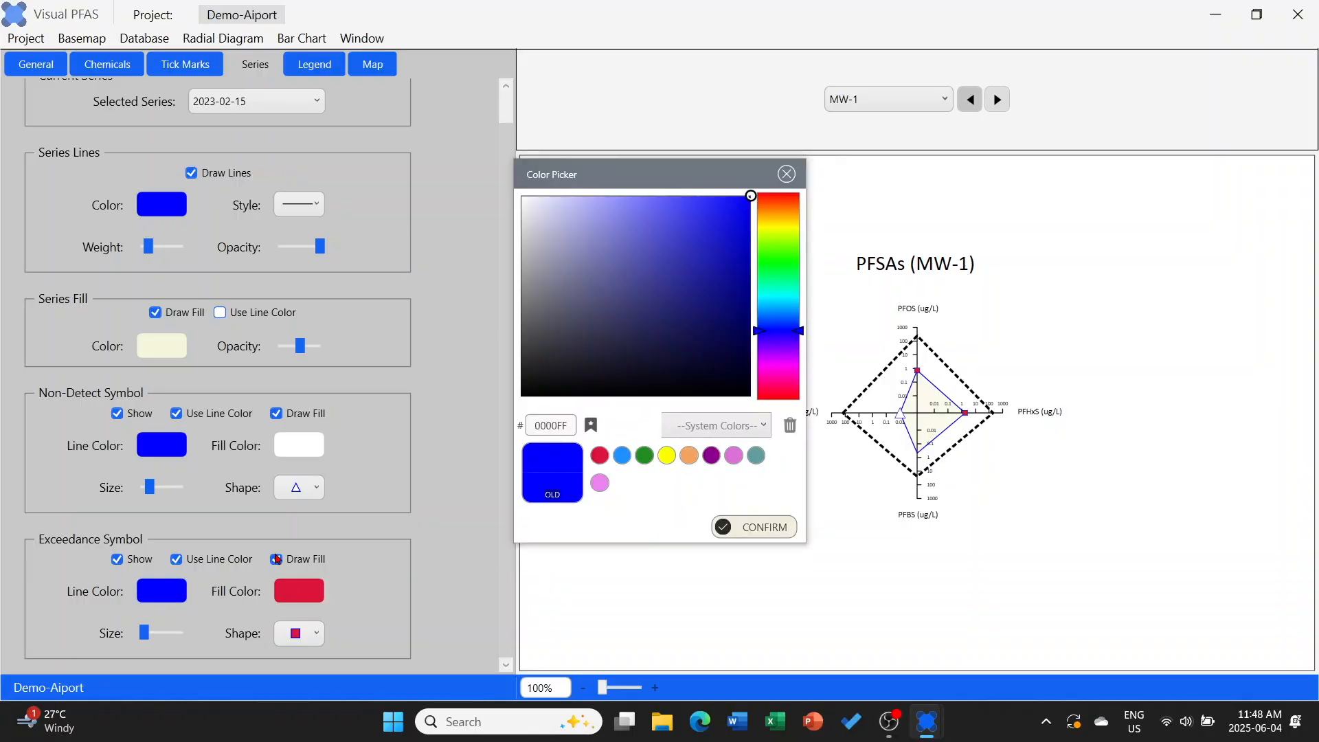
pyautogui.click(687, 431)
pyautogui.click(680, 606)
pyautogui.click(739, 530)
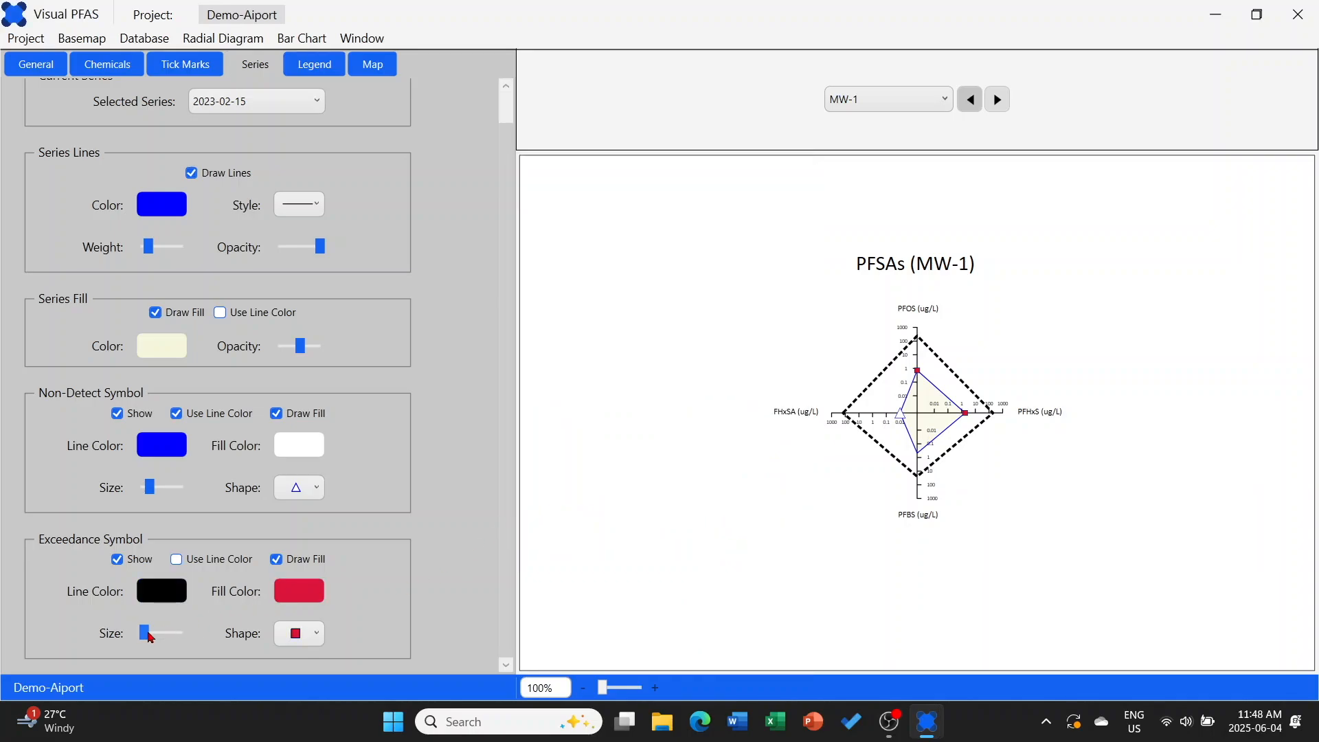
pyautogui.moveTo(148, 638); pyautogui.dragTo(152, 639)
# Save the PFSAs radial diagram
pyautogui.click(240, 38)
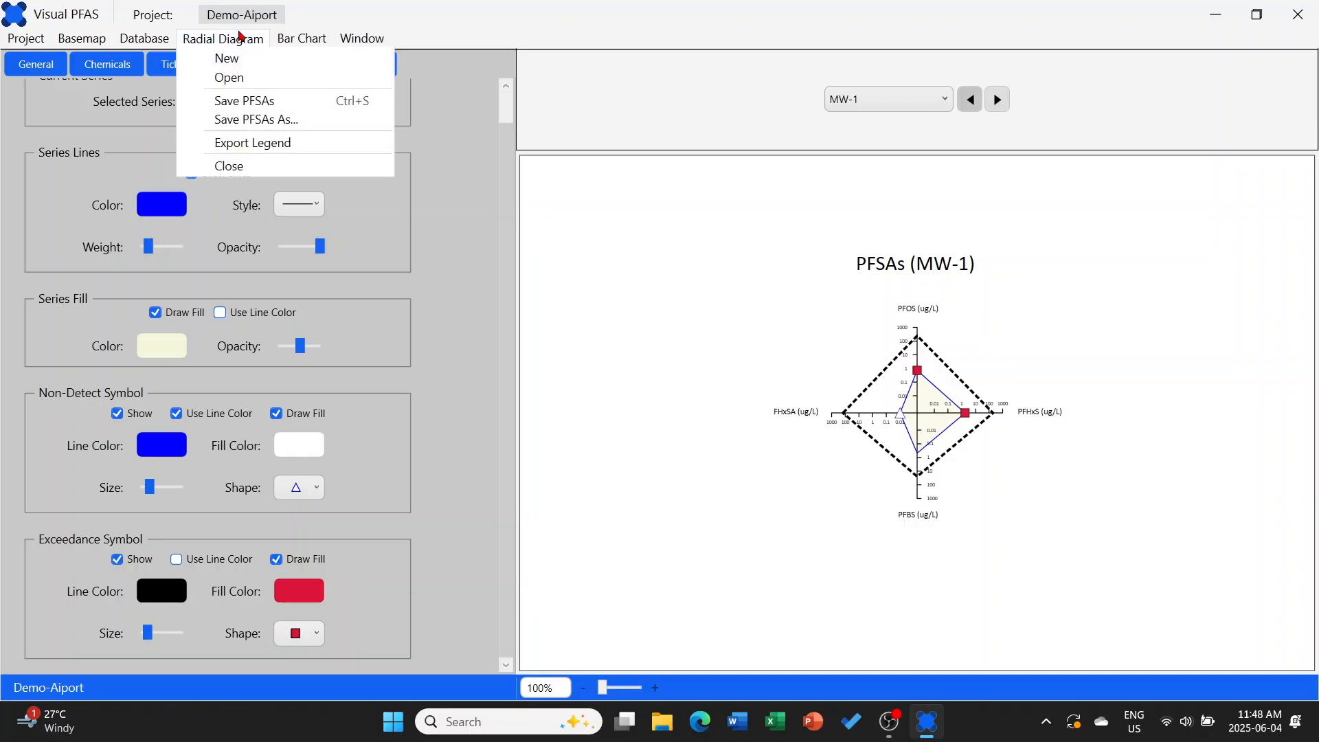
pyautogui.click(281, 107)
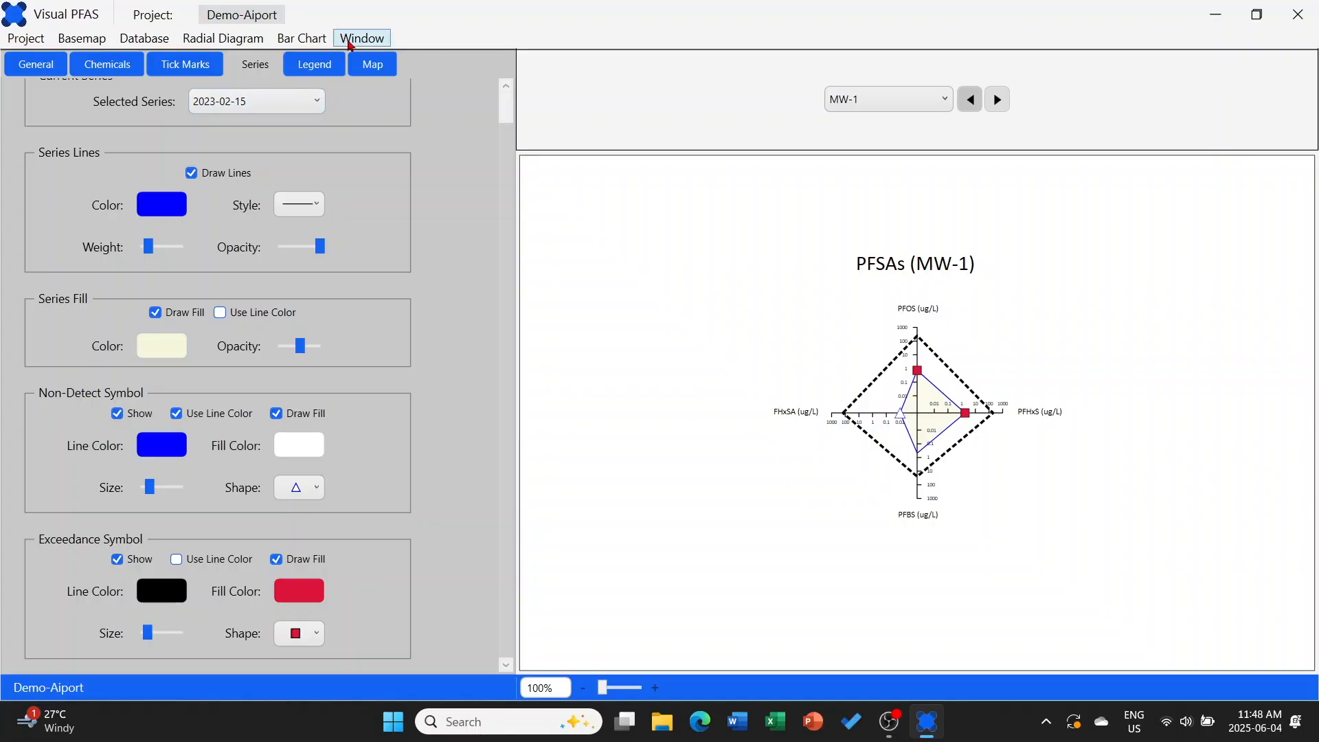
# Switch to the basemap and add the PFSAs.rd file as a radial diagram overlay
pyautogui.click(358, 40)
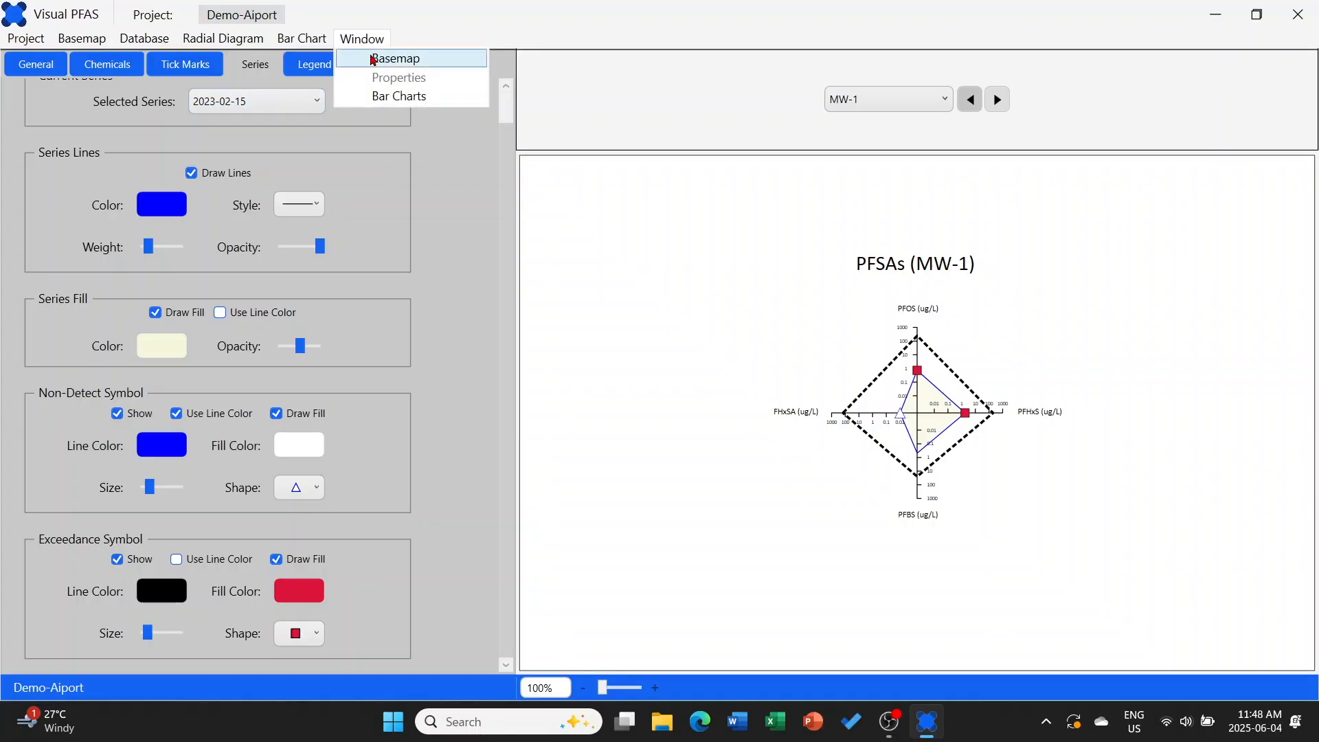
pyautogui.click(373, 60)
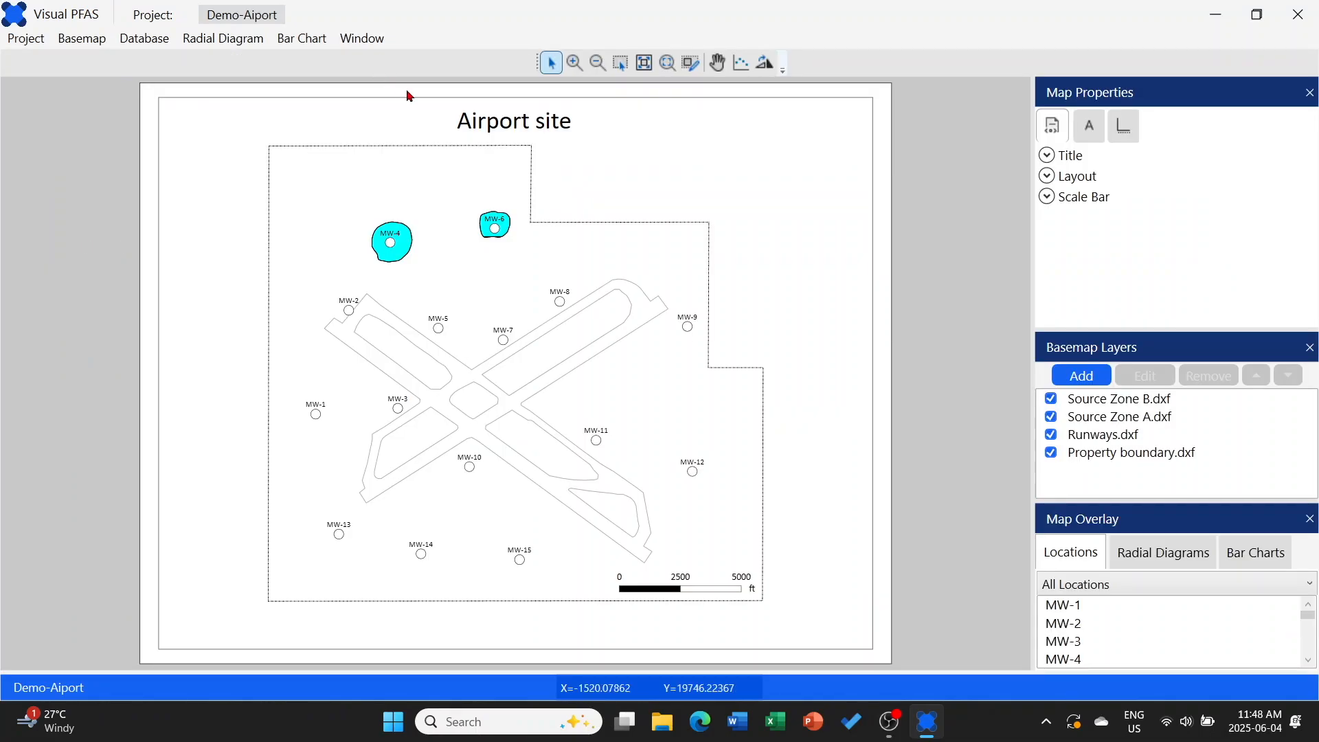
pyautogui.click(1178, 555)
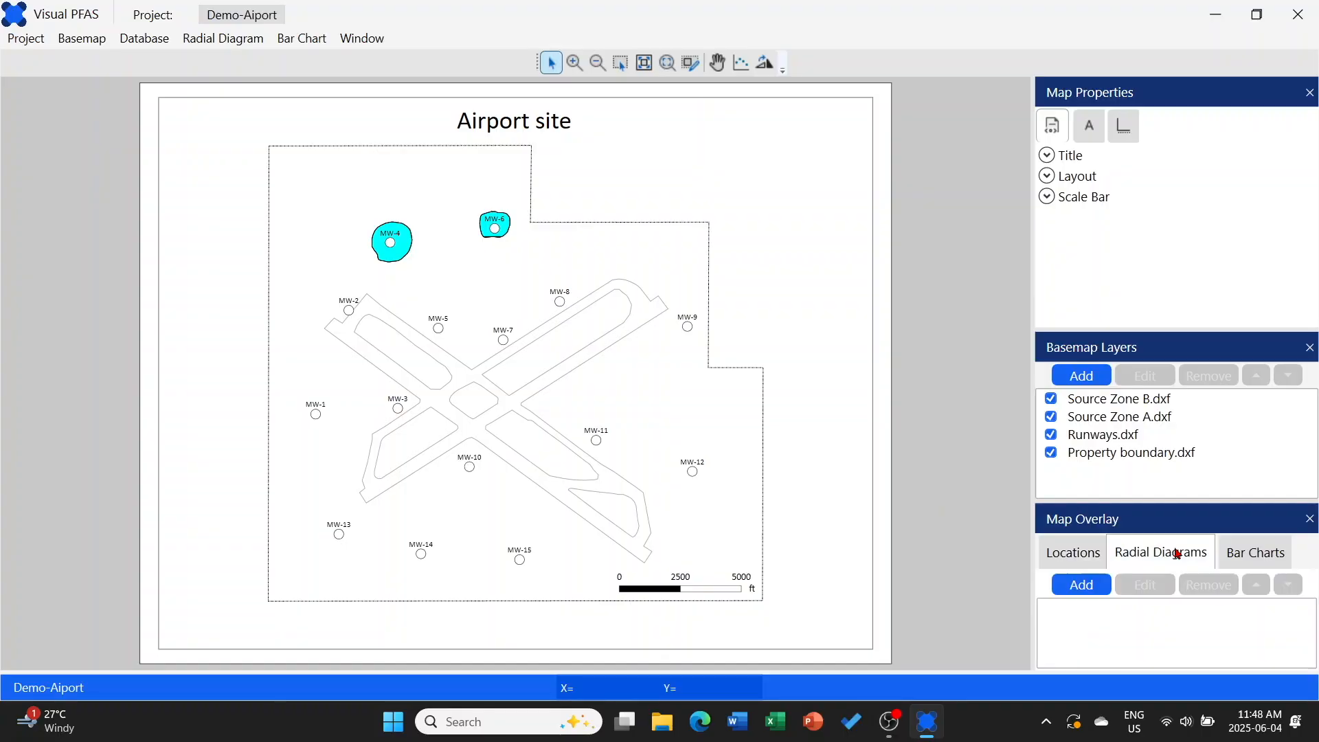
pyautogui.click(1091, 586)
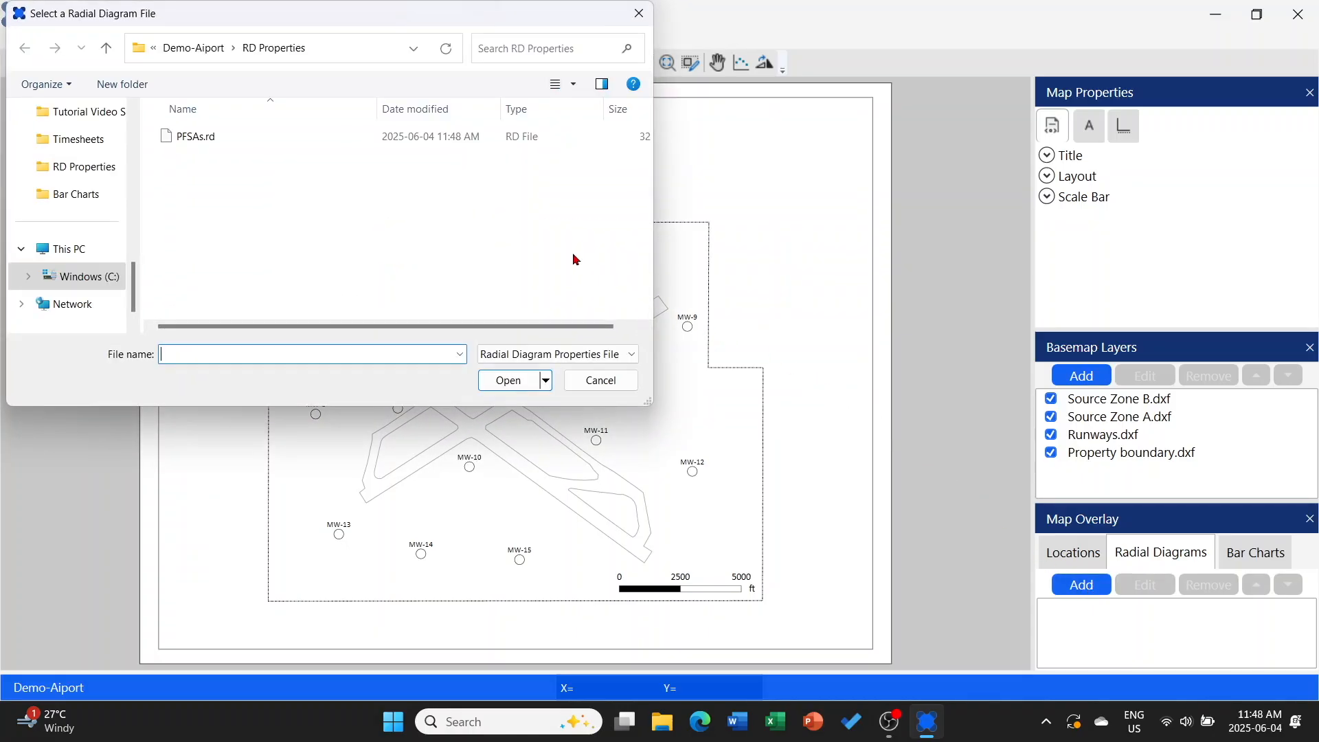
pyautogui.click(360, 136)
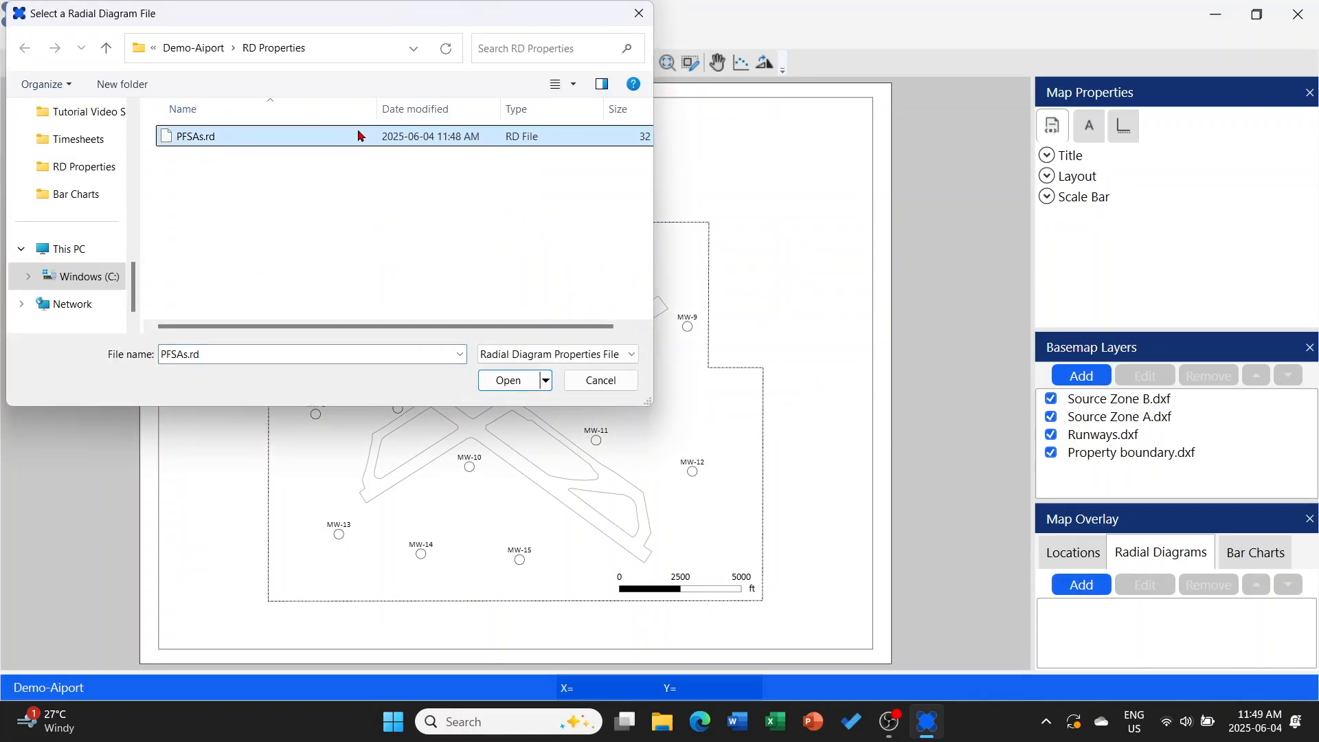
pyautogui.click(509, 380)
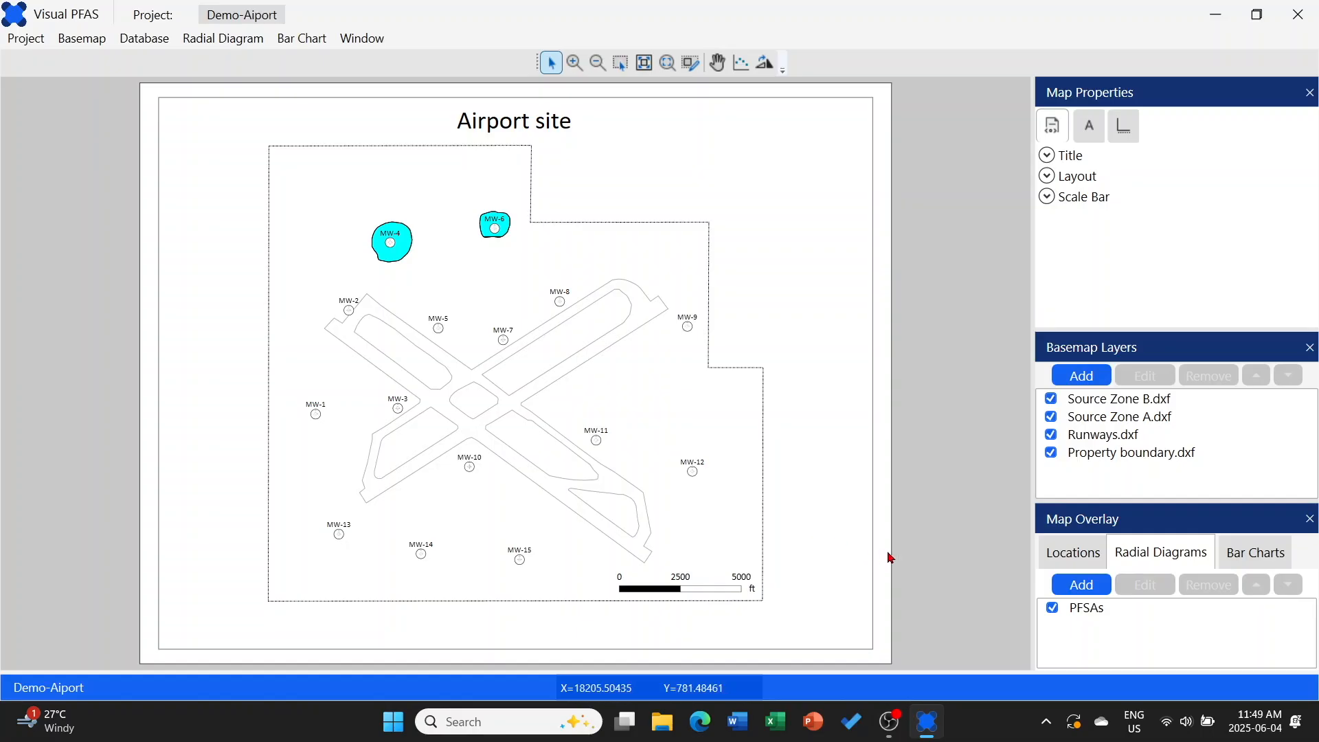
# Set the axis length of the PFSAs radial diagram overlay to 2000
pyautogui.click(1114, 610)
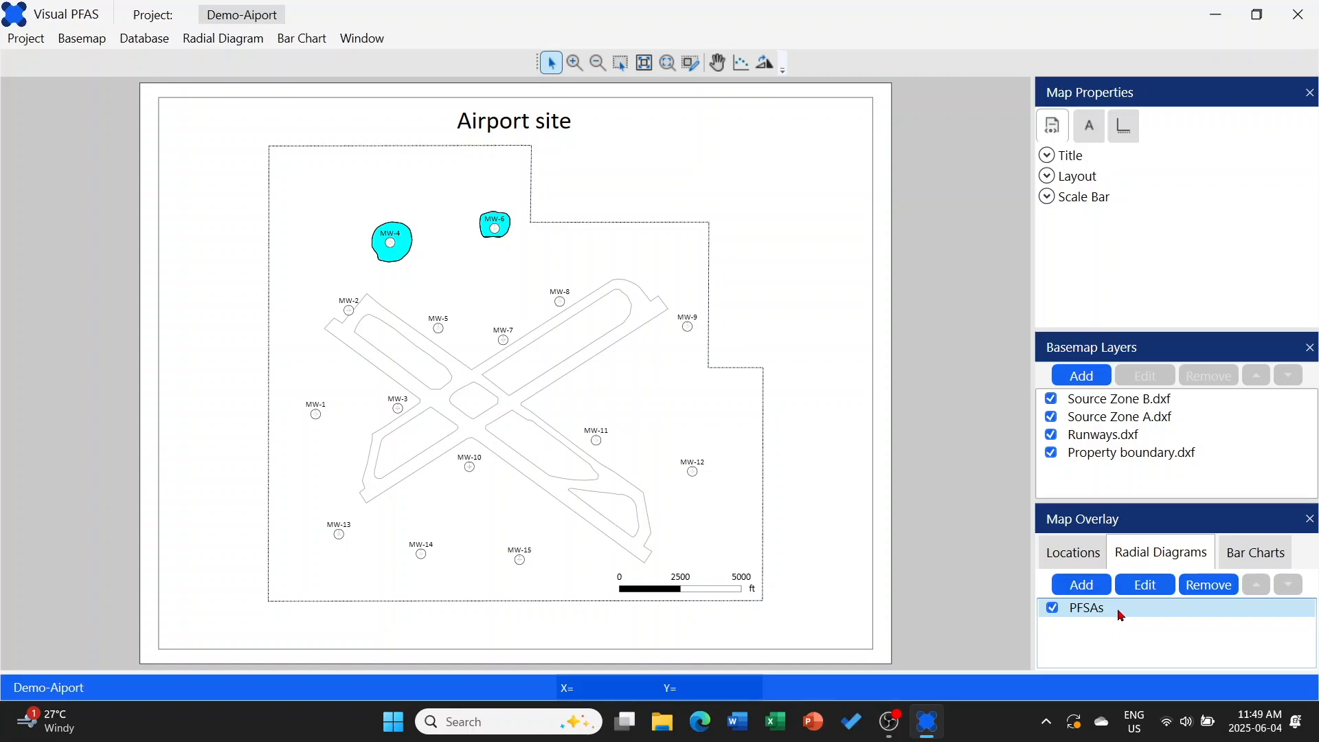
pyautogui.click(1161, 589)
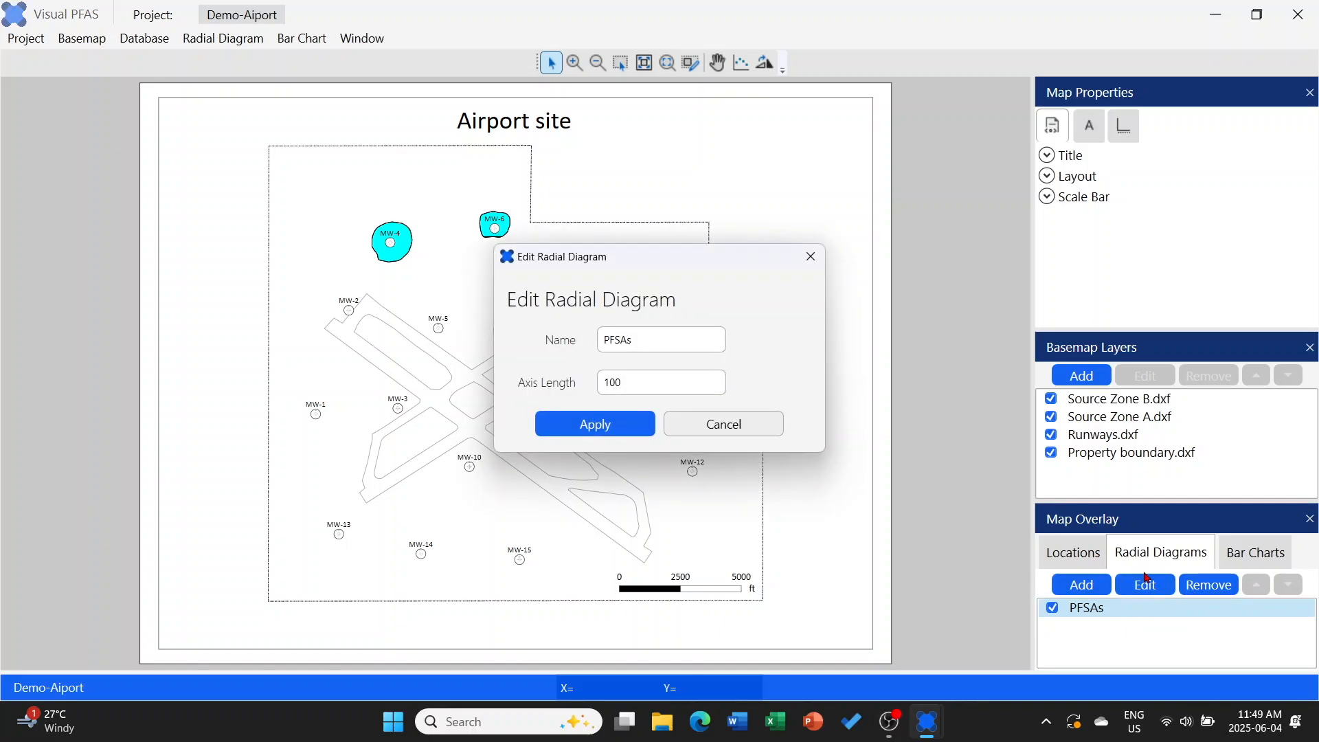
pyautogui.click(657, 385)
pyautogui.moveTo(657, 385); pyautogui.dragTo(605, 383)
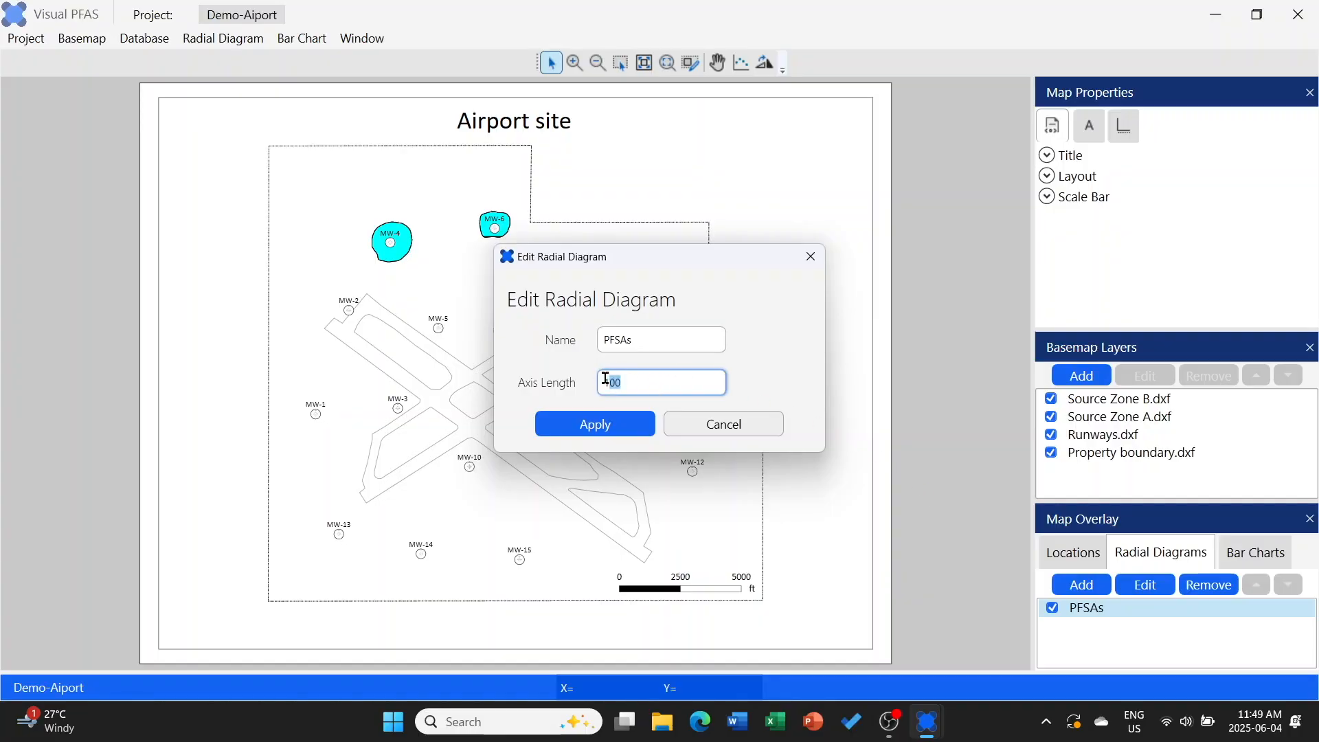
pyautogui.write('2000')
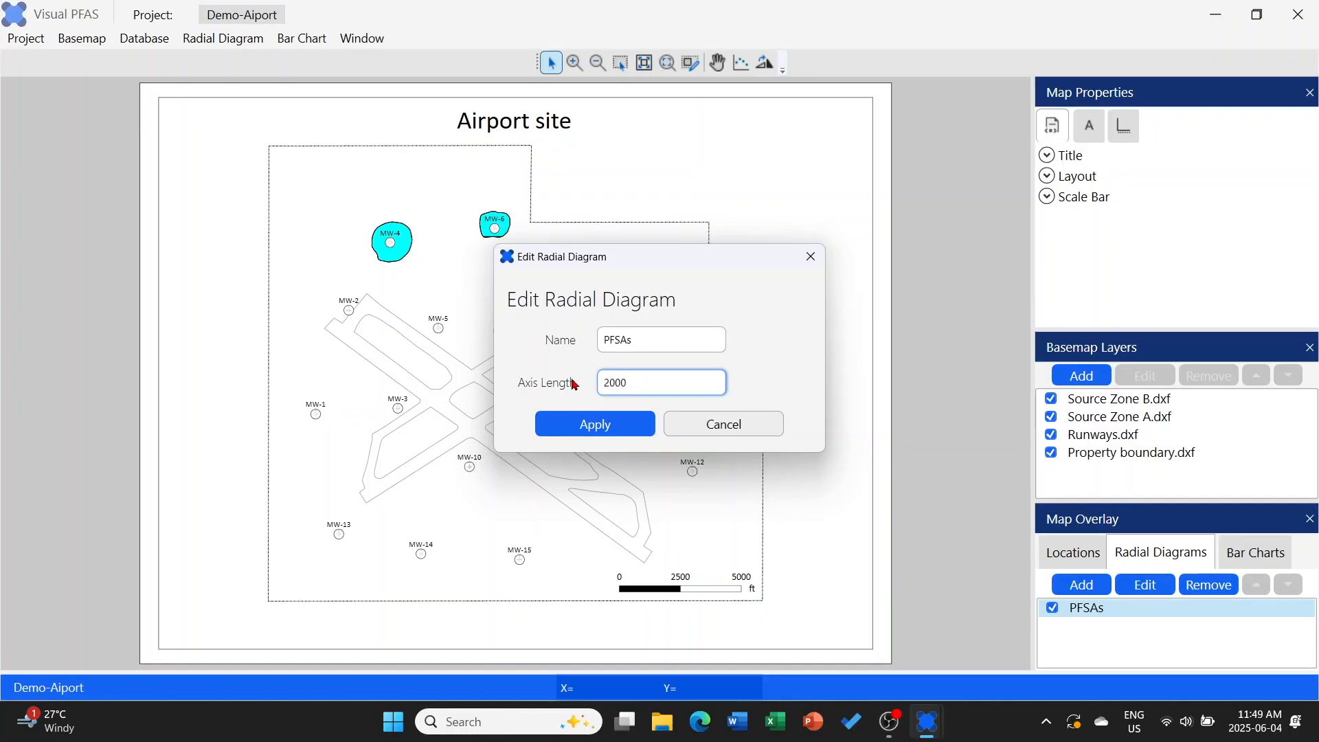
pyautogui.click(627, 424)
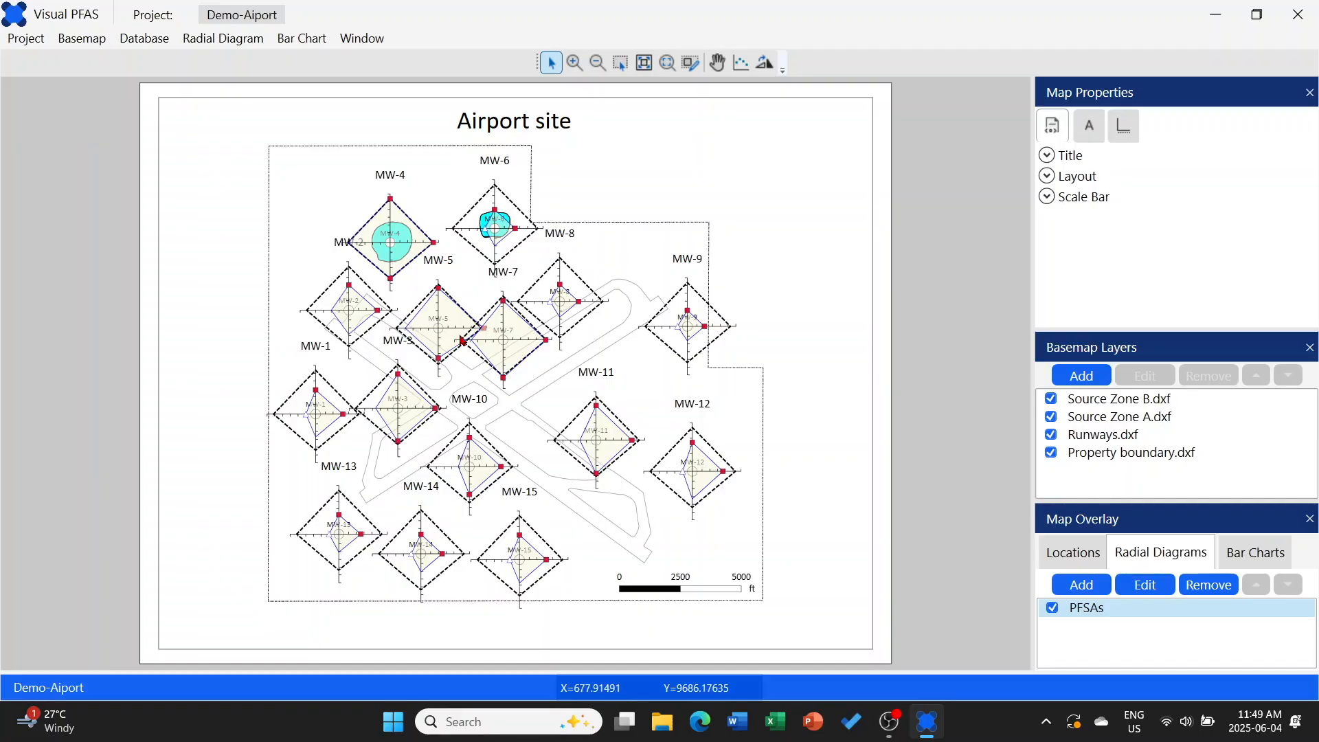
# Hide the location symbols on the basemap
pyautogui.click(1102, 130)
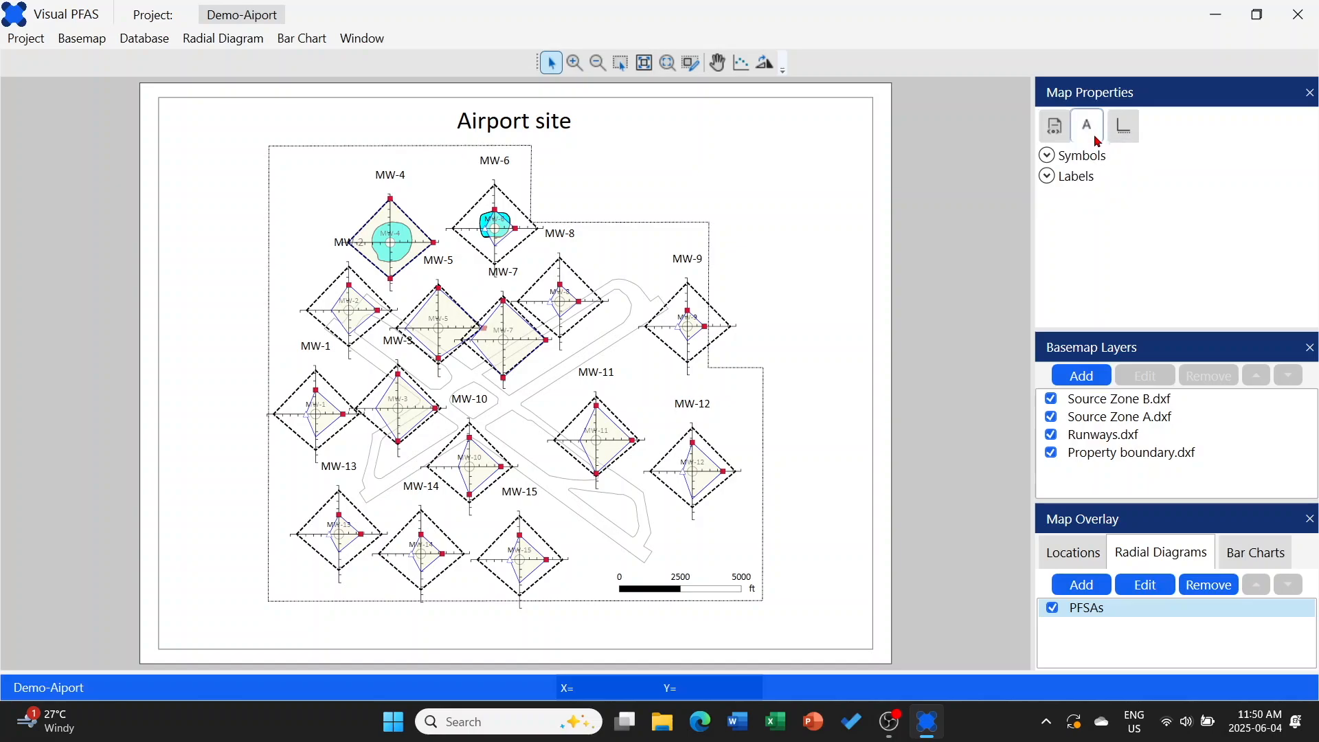
pyautogui.click(1101, 158)
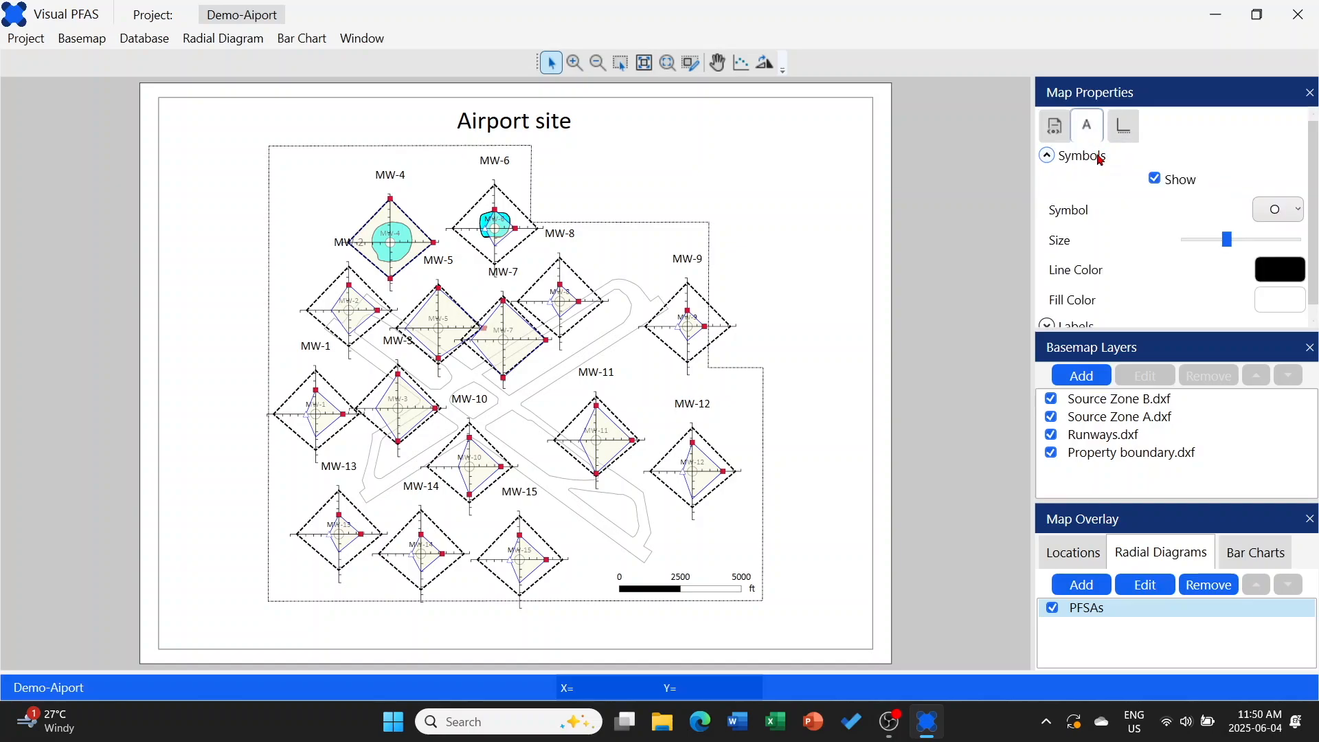
pyautogui.click(1157, 182)
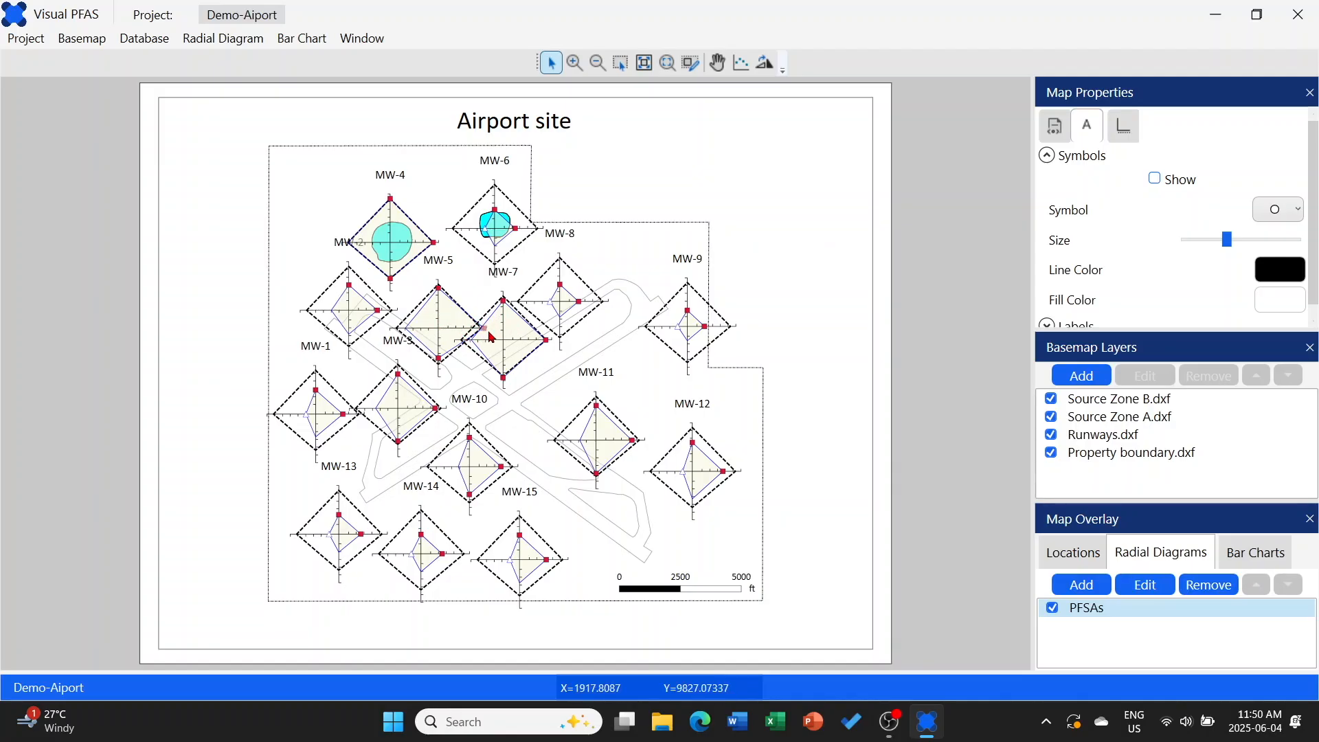
# Digitize a point in the empty area outside the property boundary, west of MW-4, and return to the selection tool
pyautogui.click(749, 73)
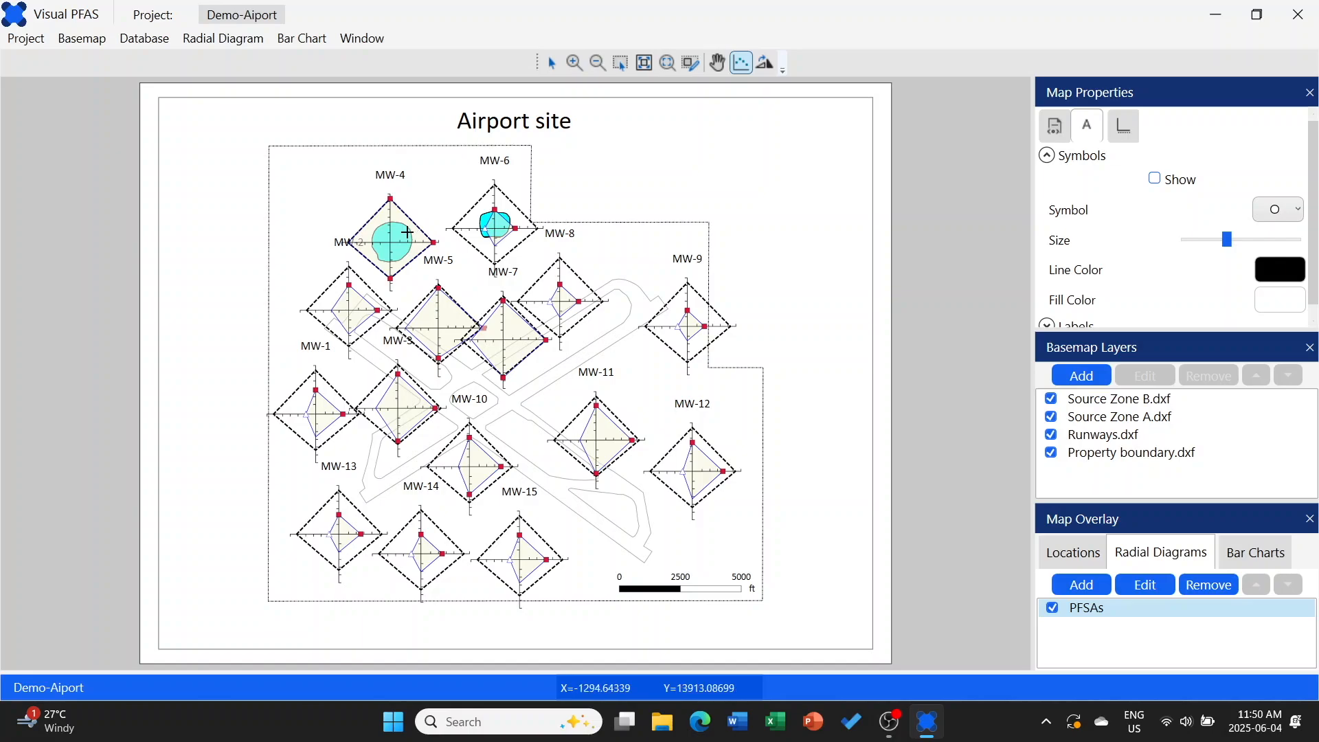
pyautogui.click(218, 227)
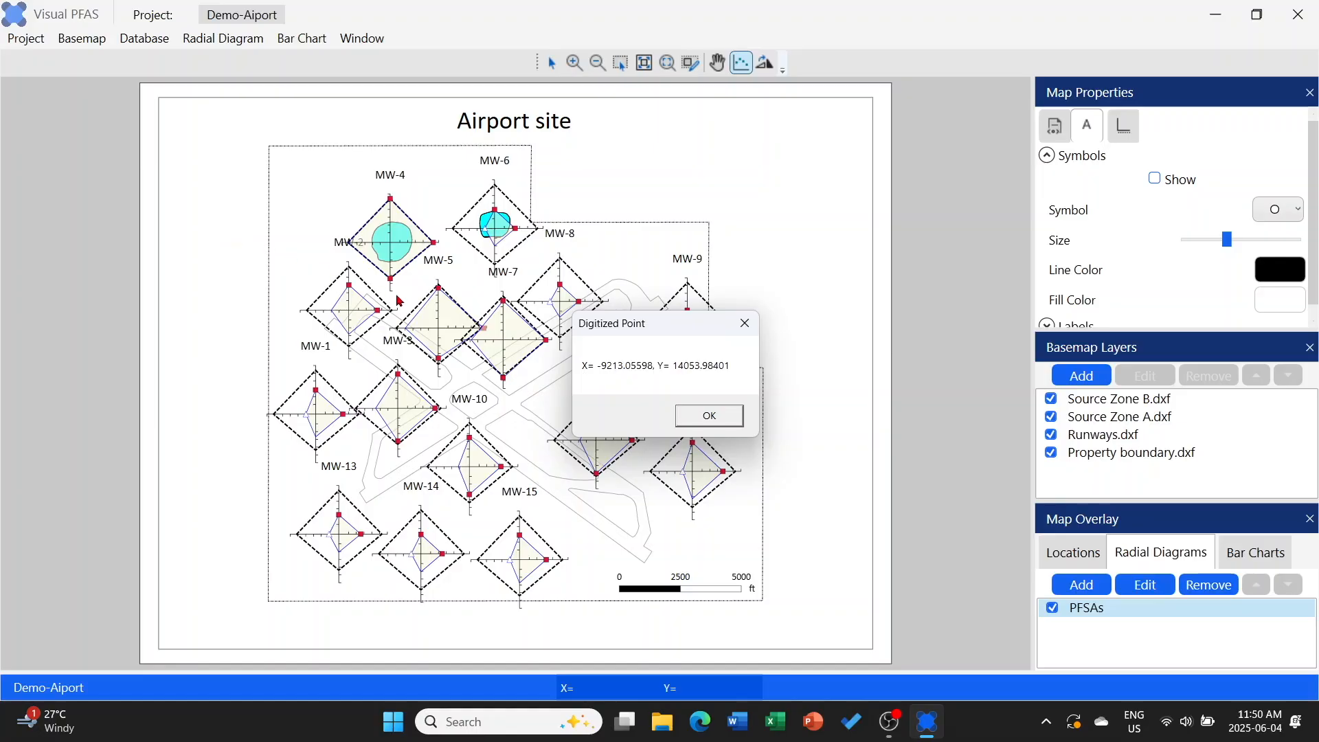
pyautogui.click(730, 418)
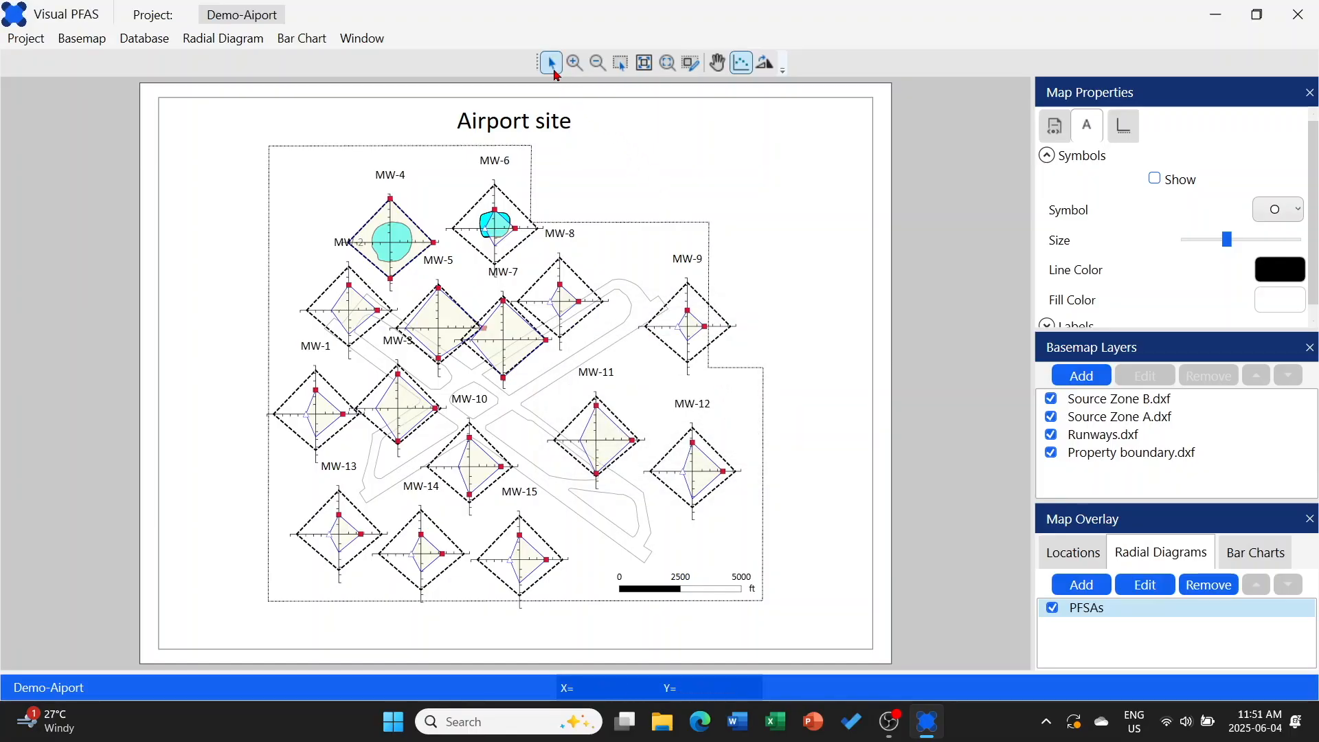
pyautogui.click(556, 73)
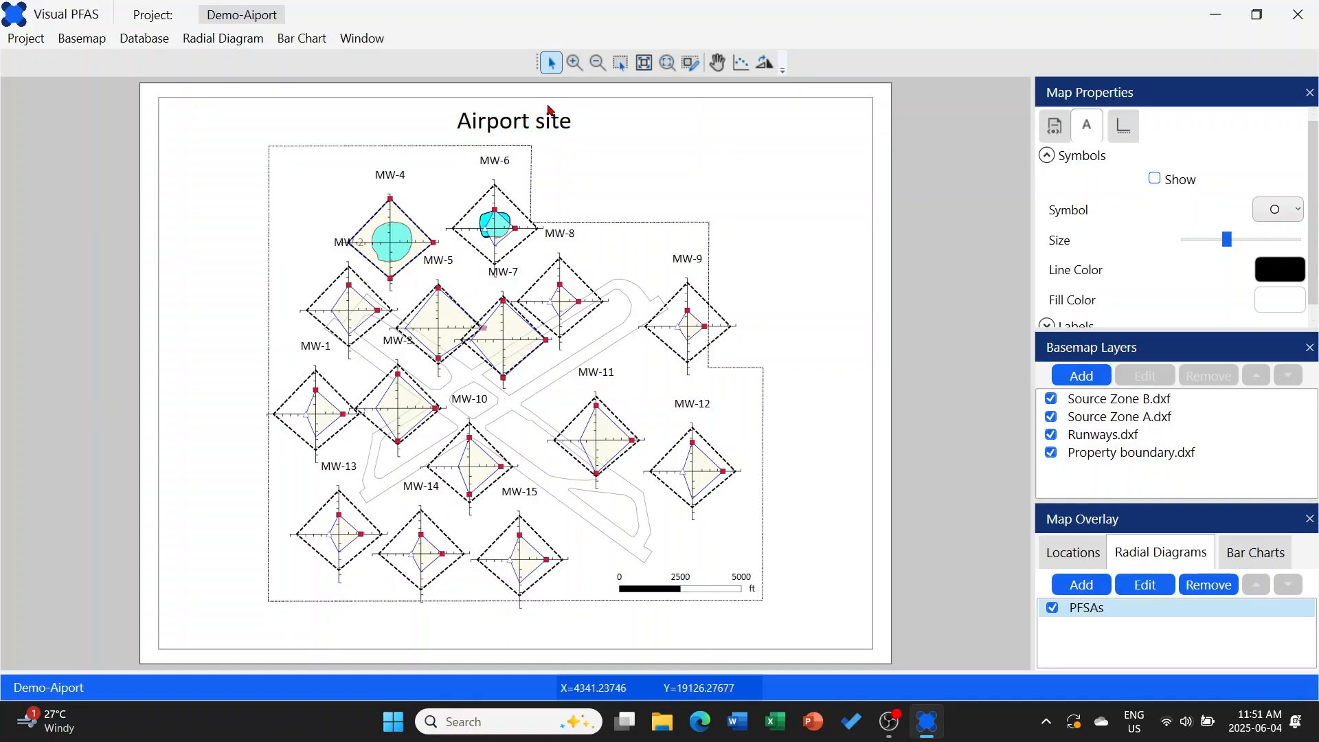
# In the radial diagram's map properties, add MW-5 to the locations to offset
pyautogui.click(366, 43)
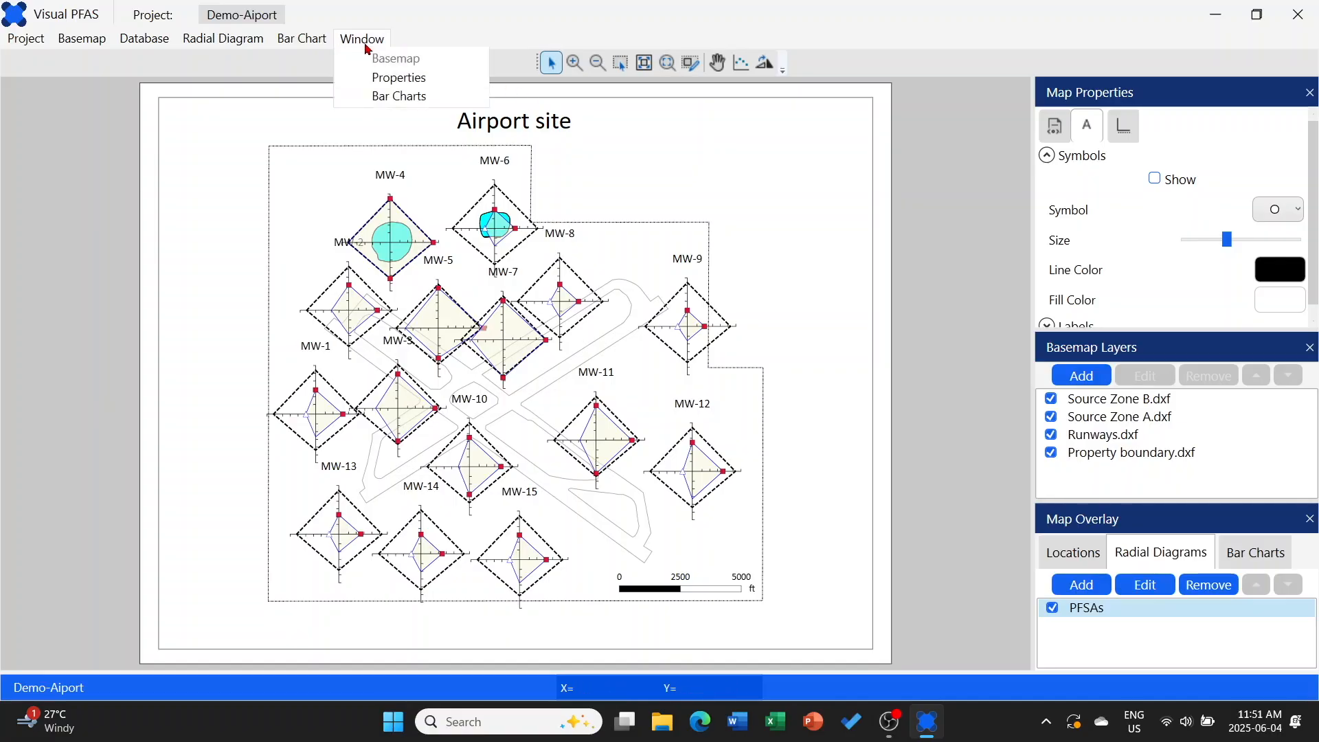
pyautogui.click(411, 78)
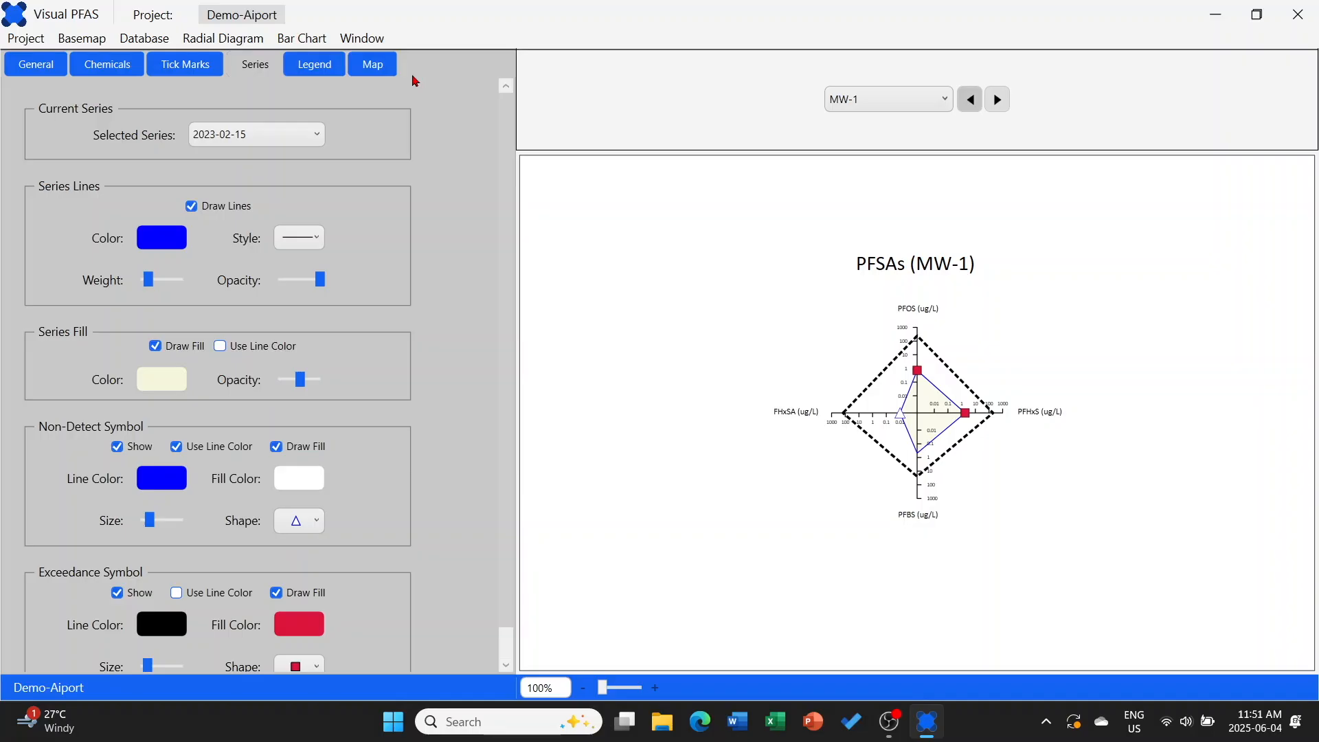
pyautogui.click(376, 69)
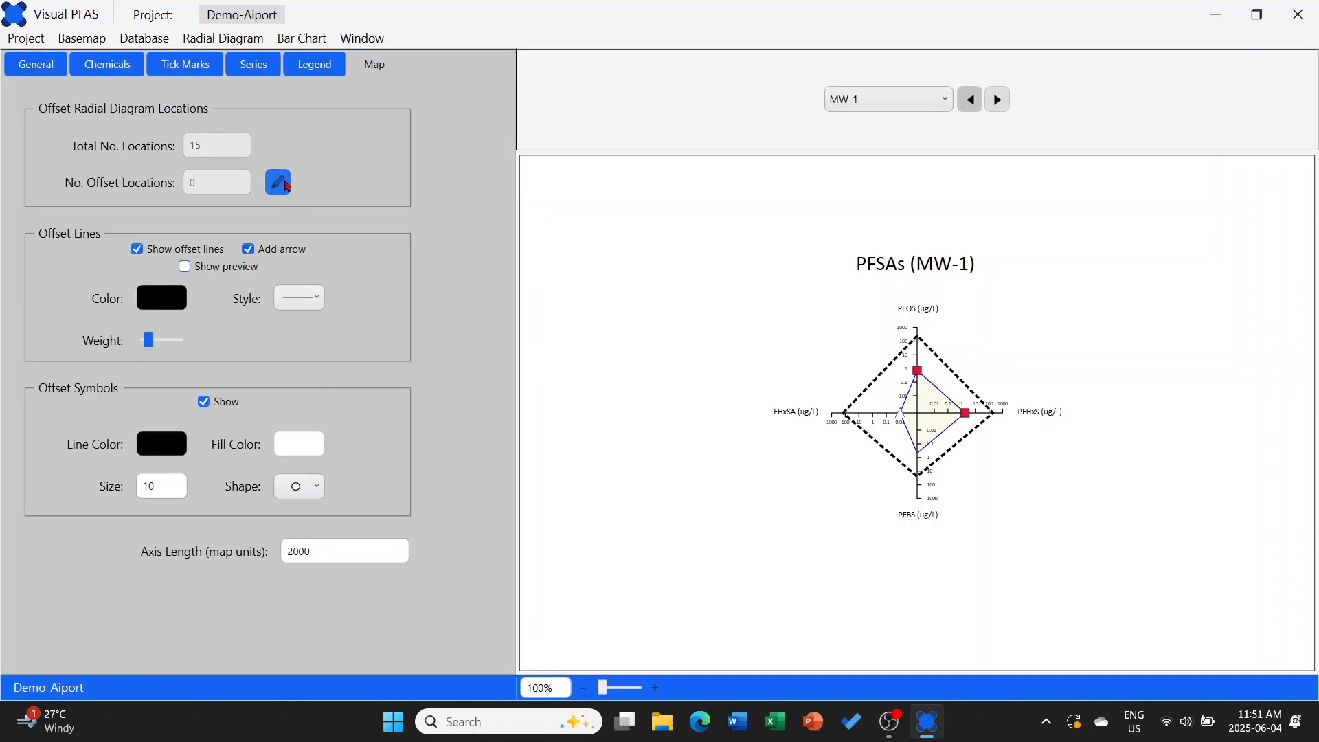
pyautogui.click(280, 184)
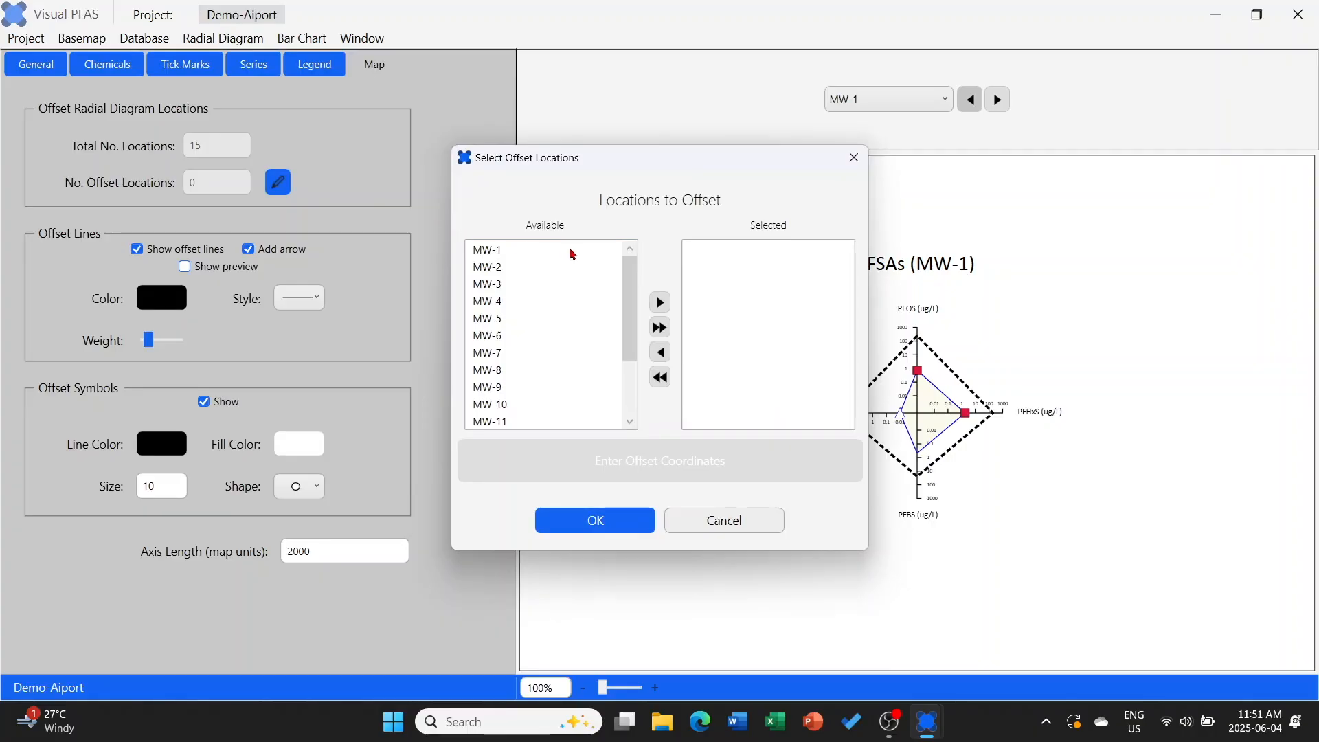
pyautogui.click(526, 318)
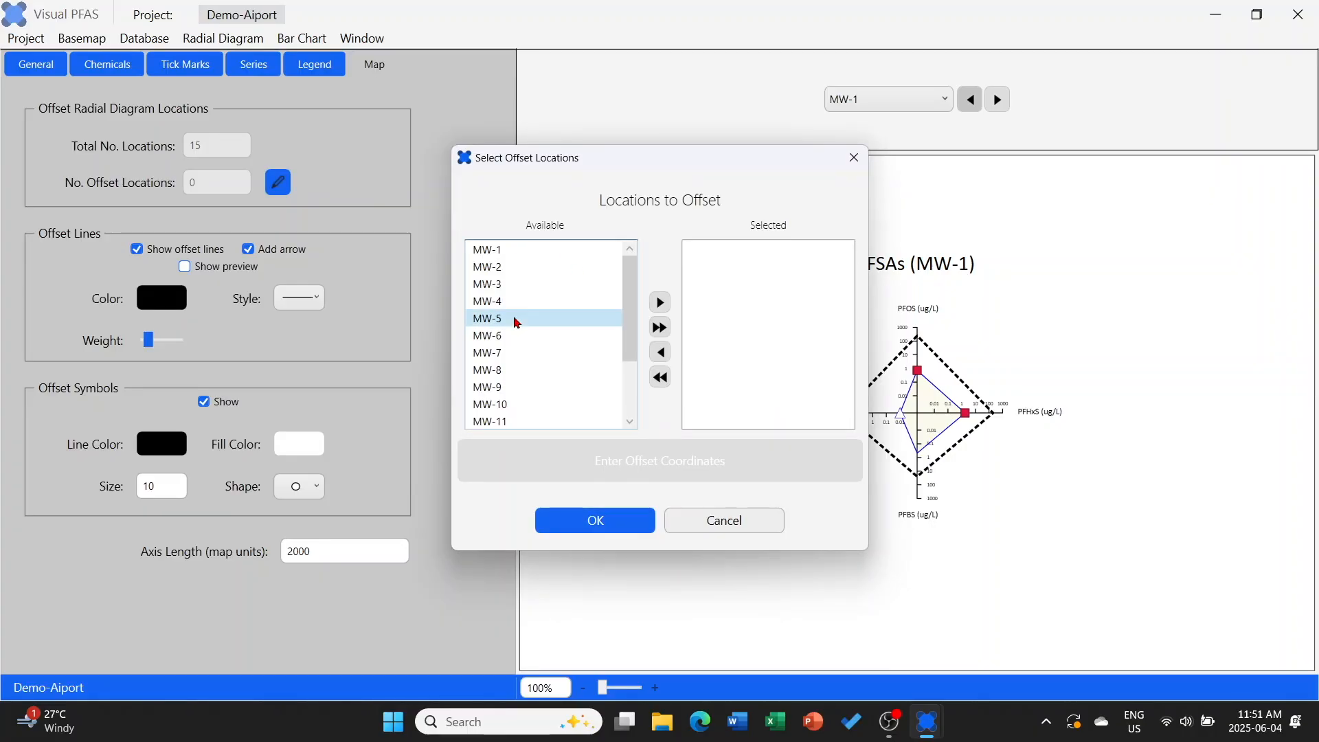
pyautogui.click(660, 304)
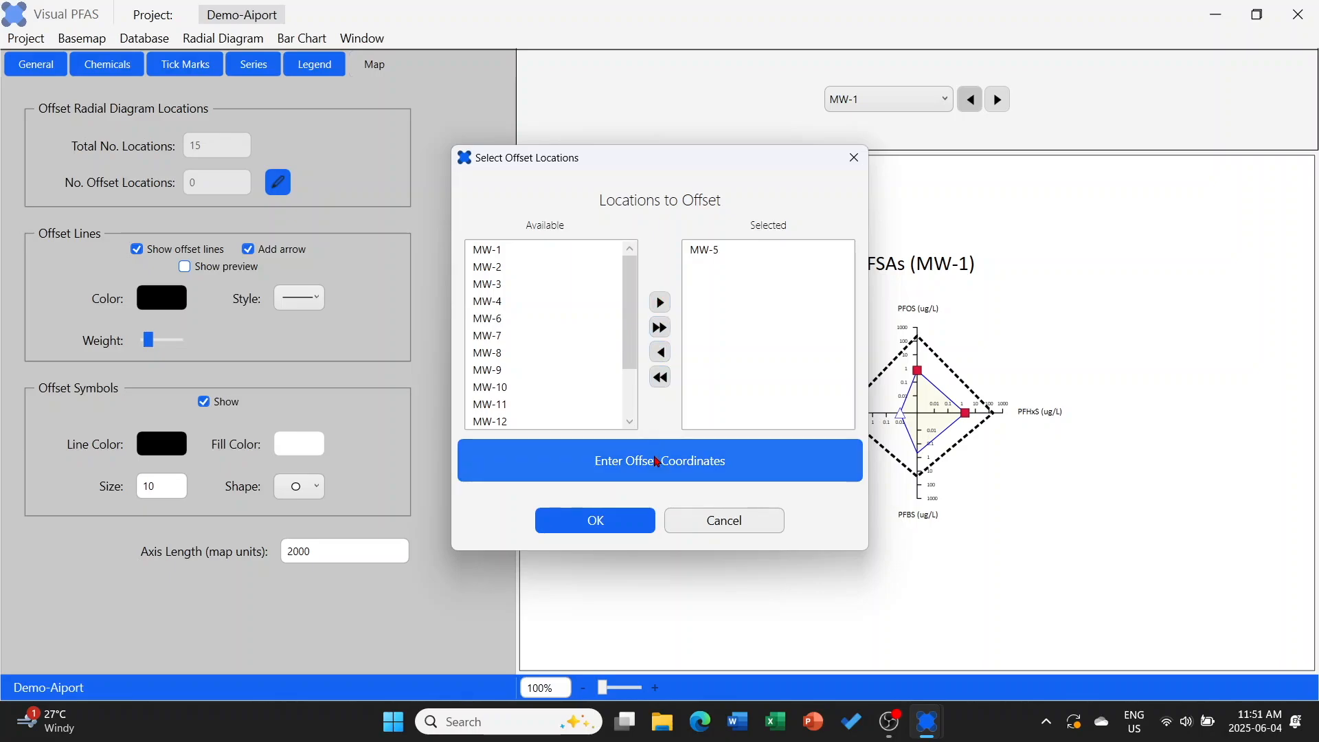
# Paste the digitized coordinates X -9213.1, Y 14054 as MW-5's offset coordinates and accept the offset locations
pyautogui.click(658, 462)
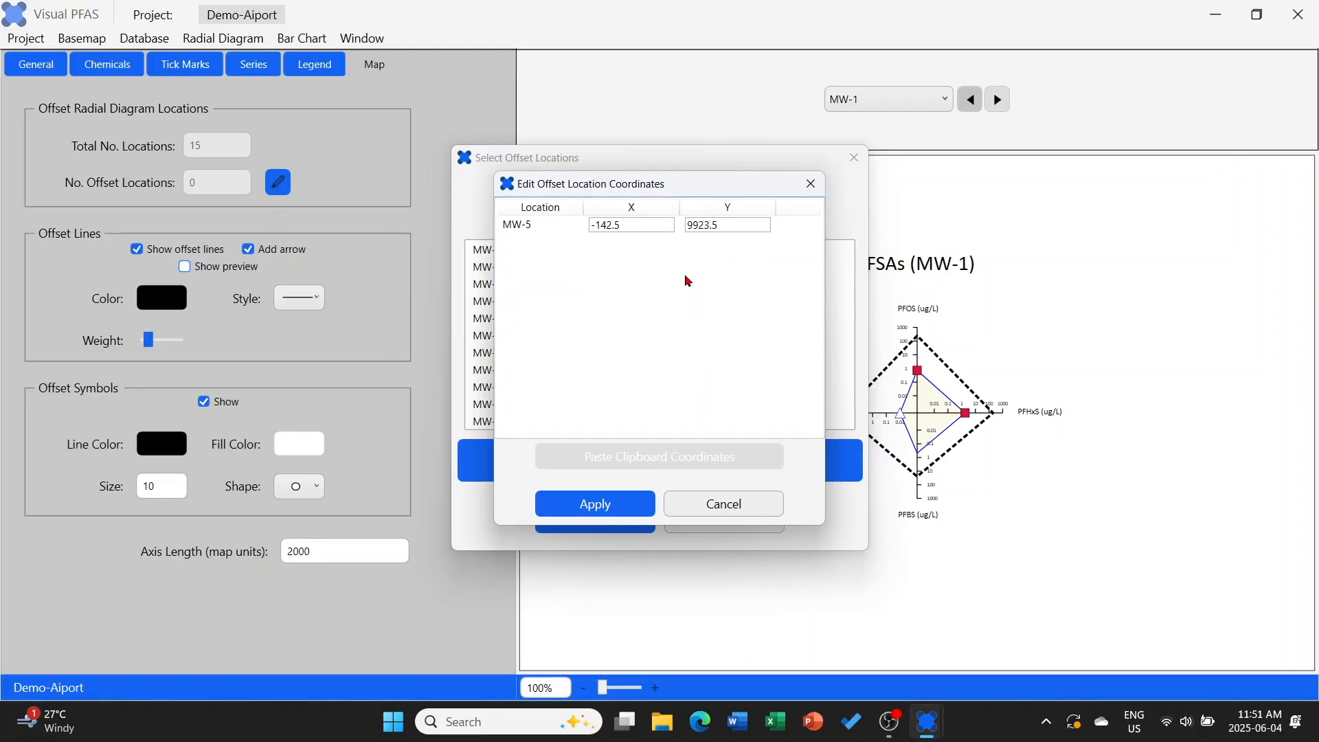
pyautogui.click(557, 232)
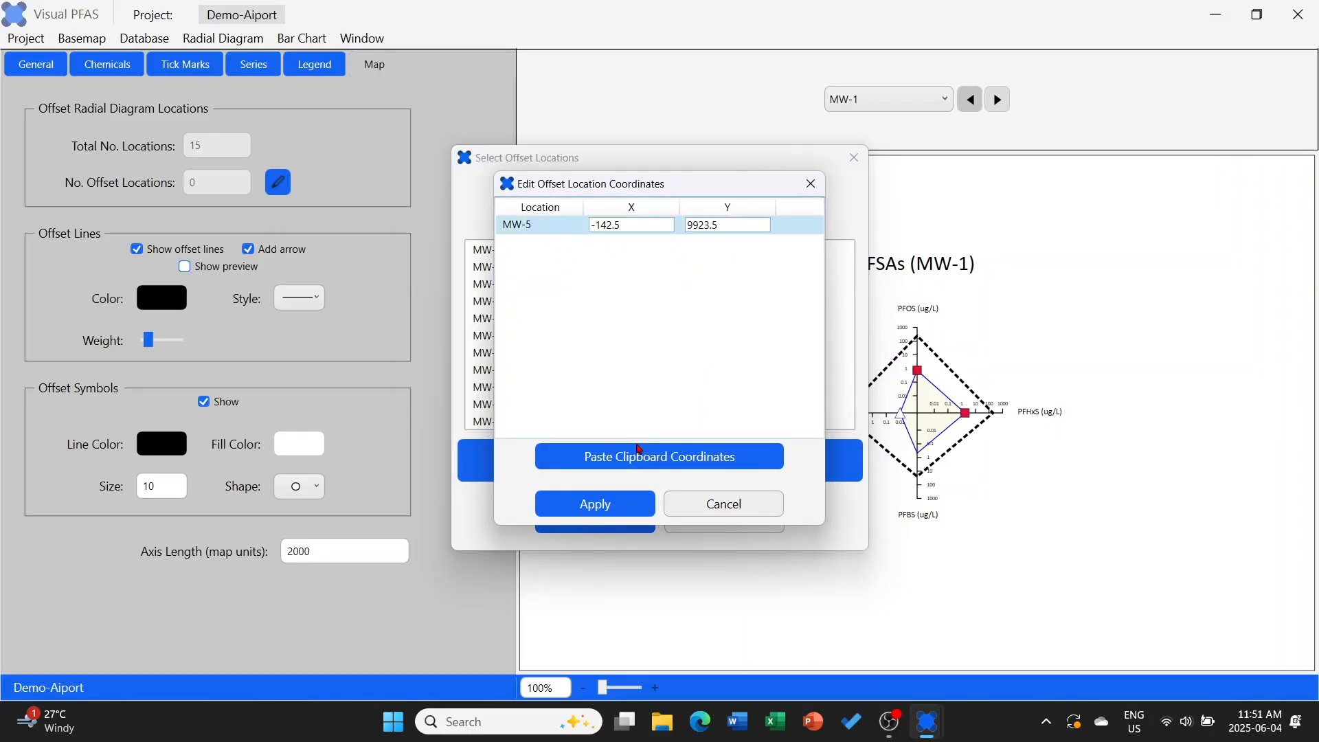
pyautogui.click(643, 463)
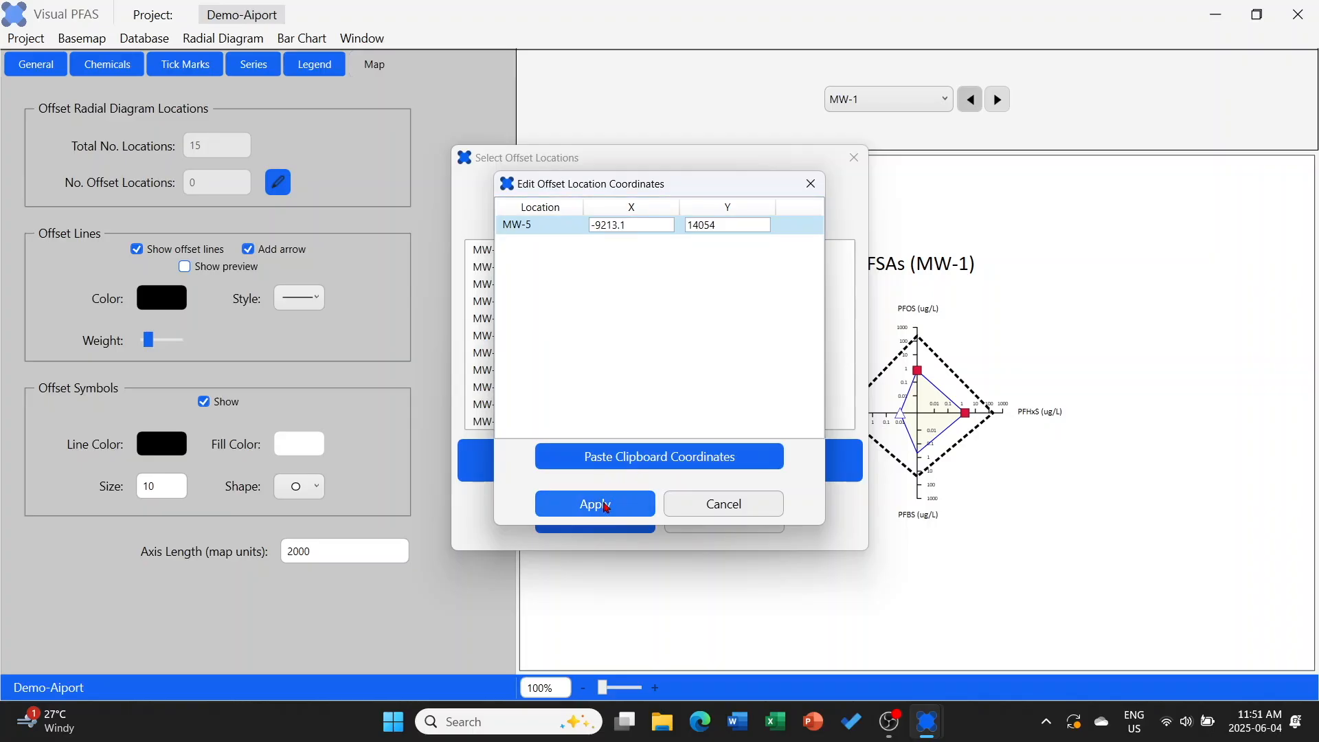
pyautogui.click(607, 506)
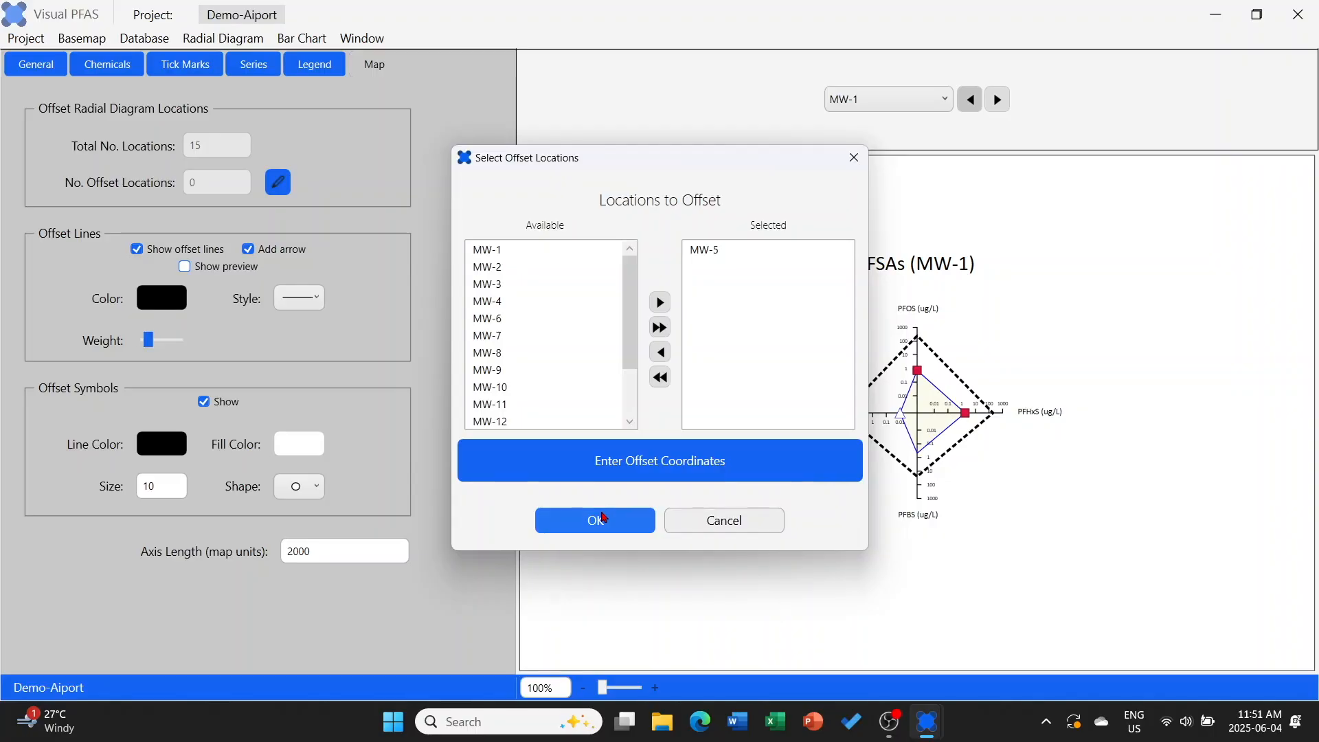
pyautogui.click(604, 515)
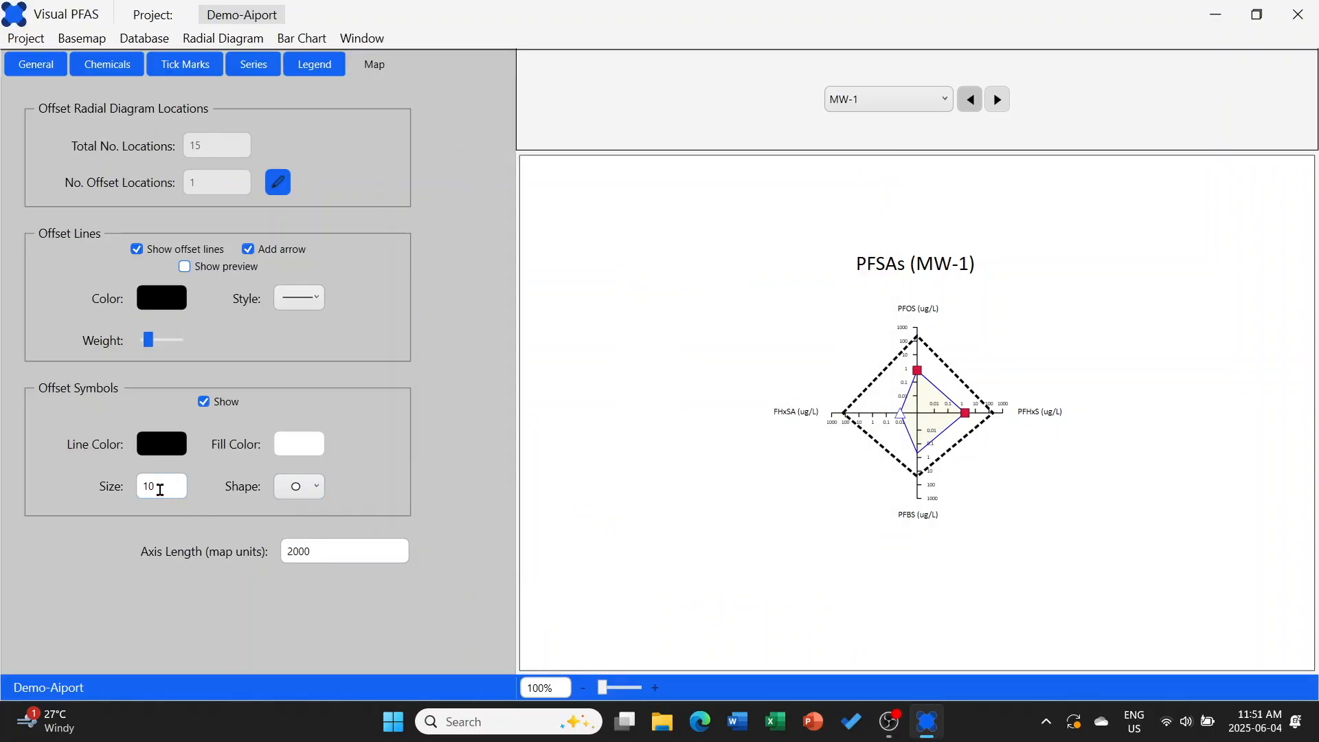
# Set the offset symbol size to 150 and save the PFSAs radial diagram
pyautogui.moveTo(161, 488); pyautogui.dragTo(145, 489)
pyautogui.write('150')
pyautogui.click(159, 548)
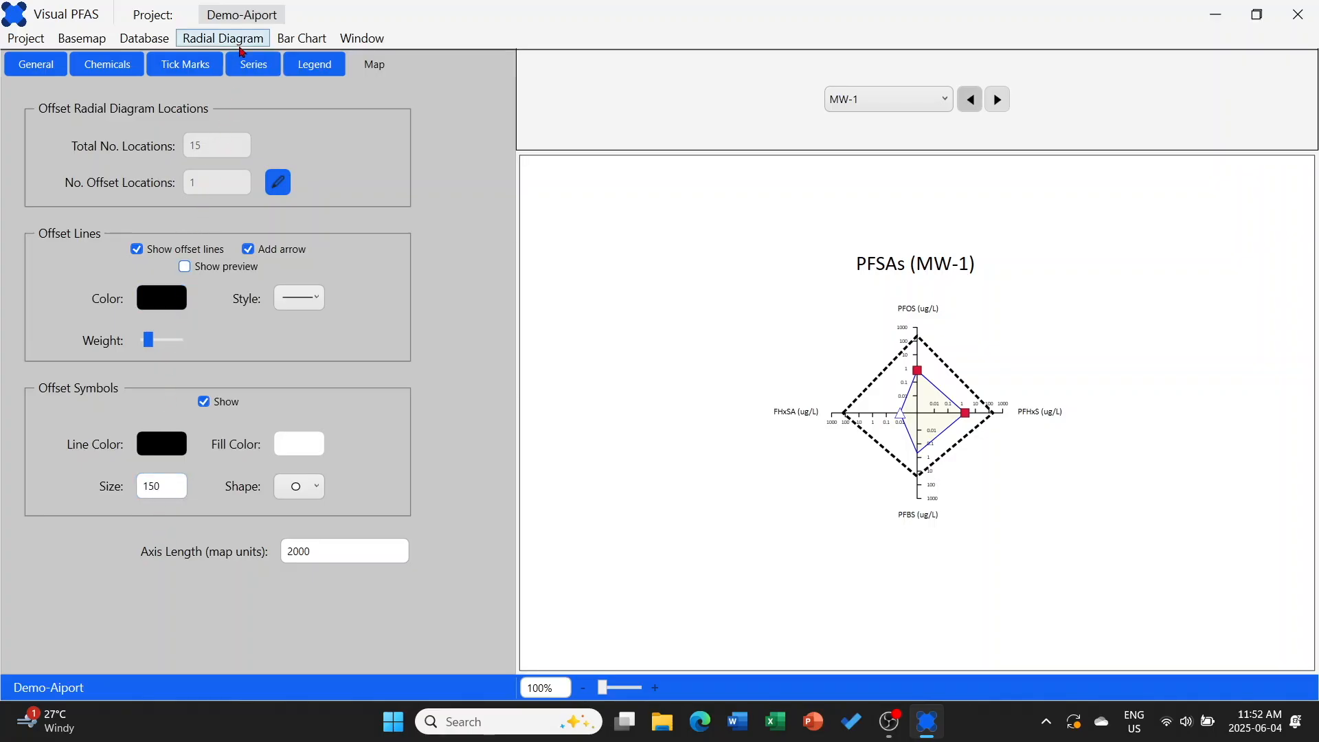
pyautogui.click(244, 44)
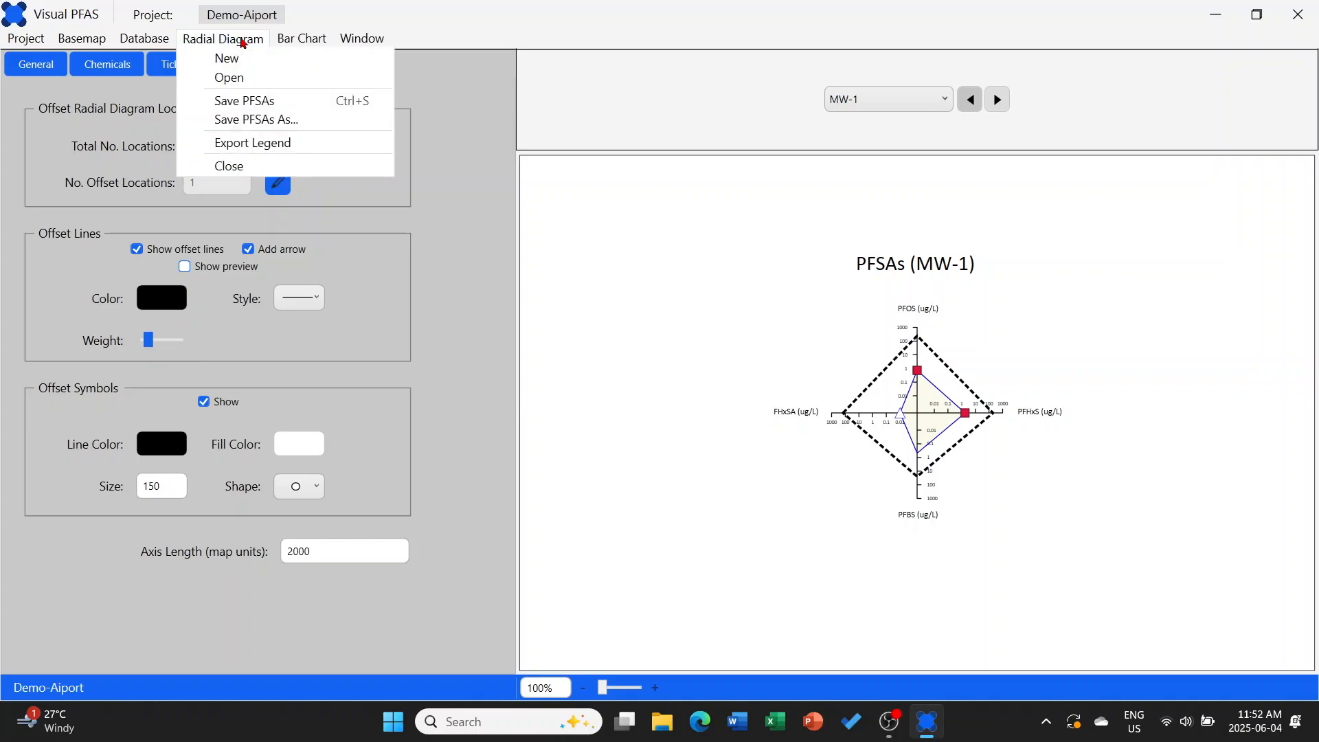
pyautogui.click(246, 104)
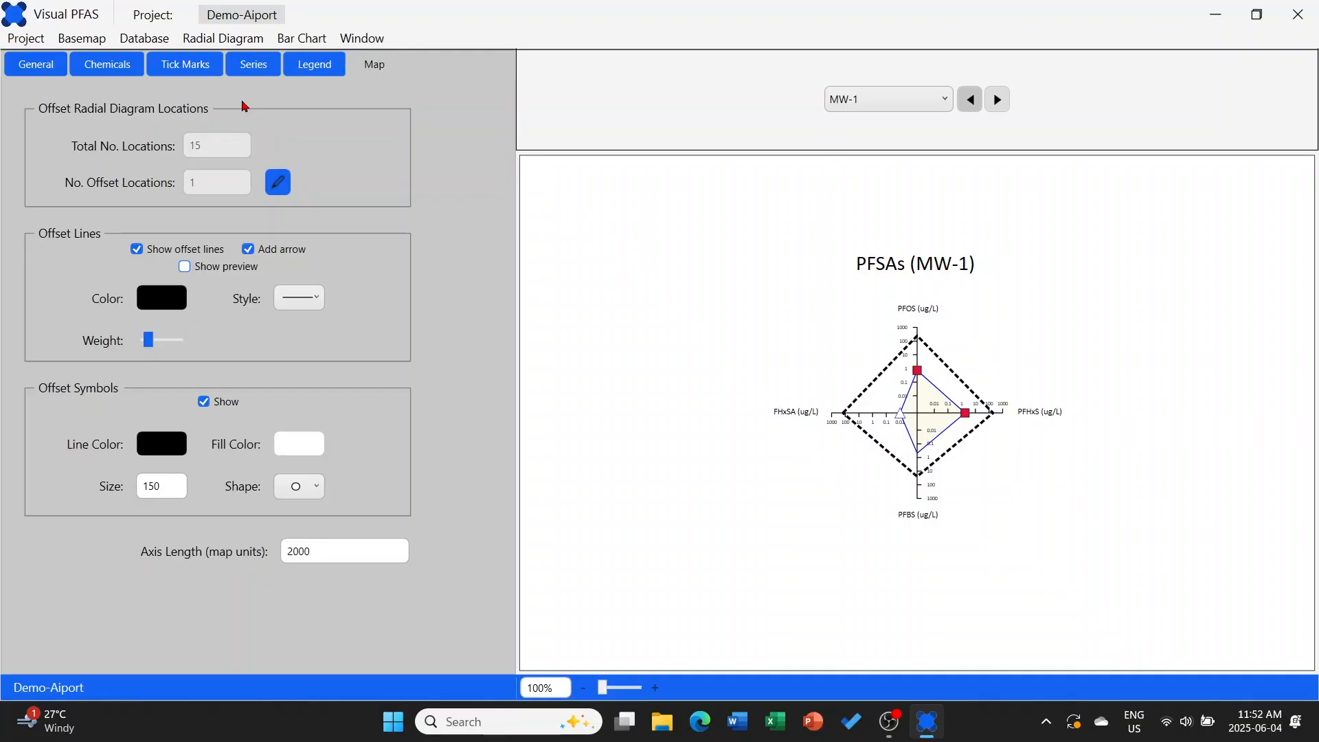
# Export the Airport site basemap with its radial diagrams to the Desktop as a JPEG image named Demo-Airport-RD
pyautogui.click(363, 42)
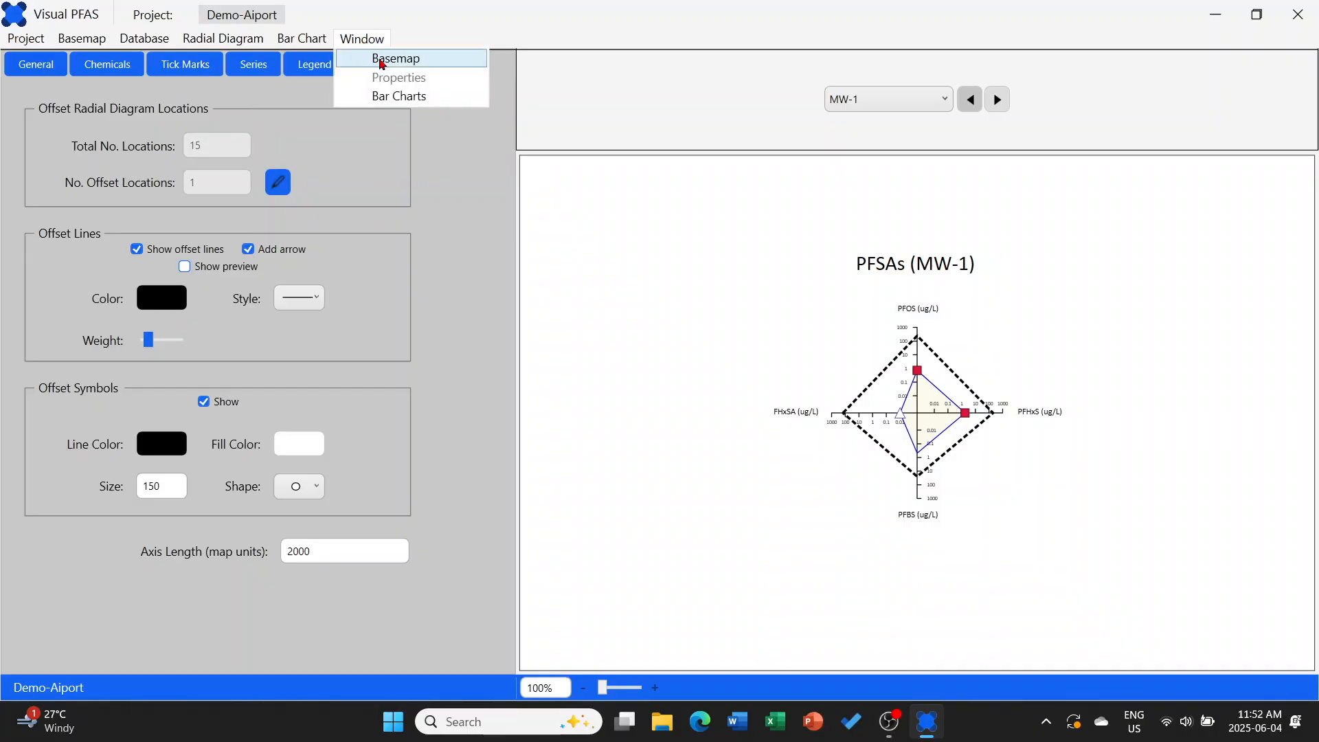
pyautogui.click(382, 61)
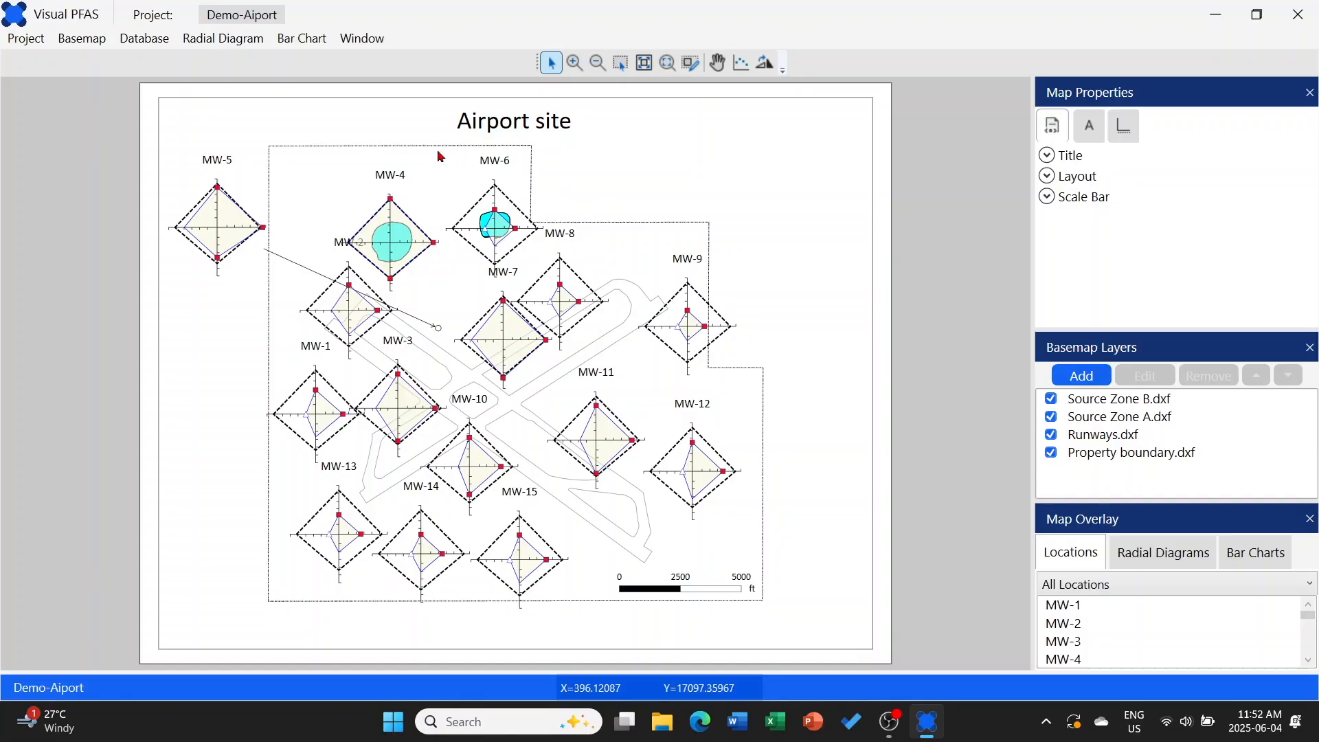
pyautogui.click(96, 45)
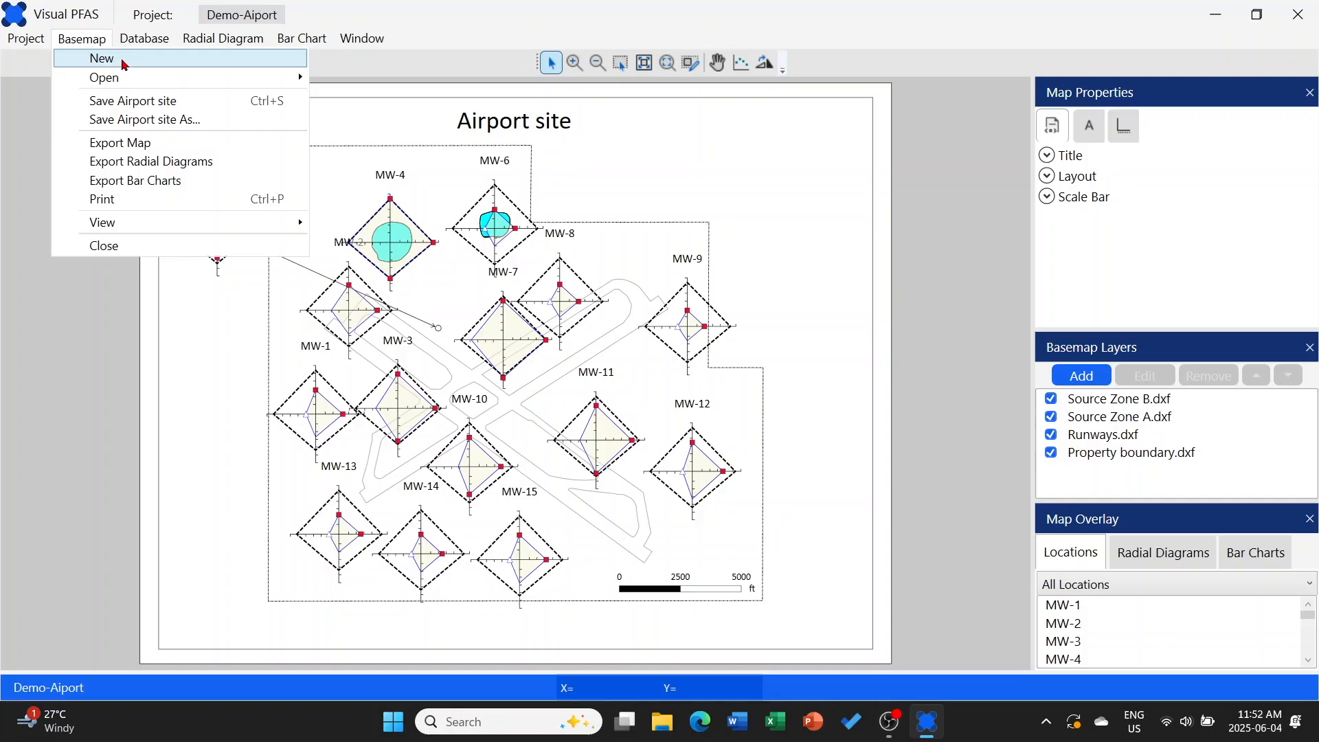
pyautogui.click(165, 147)
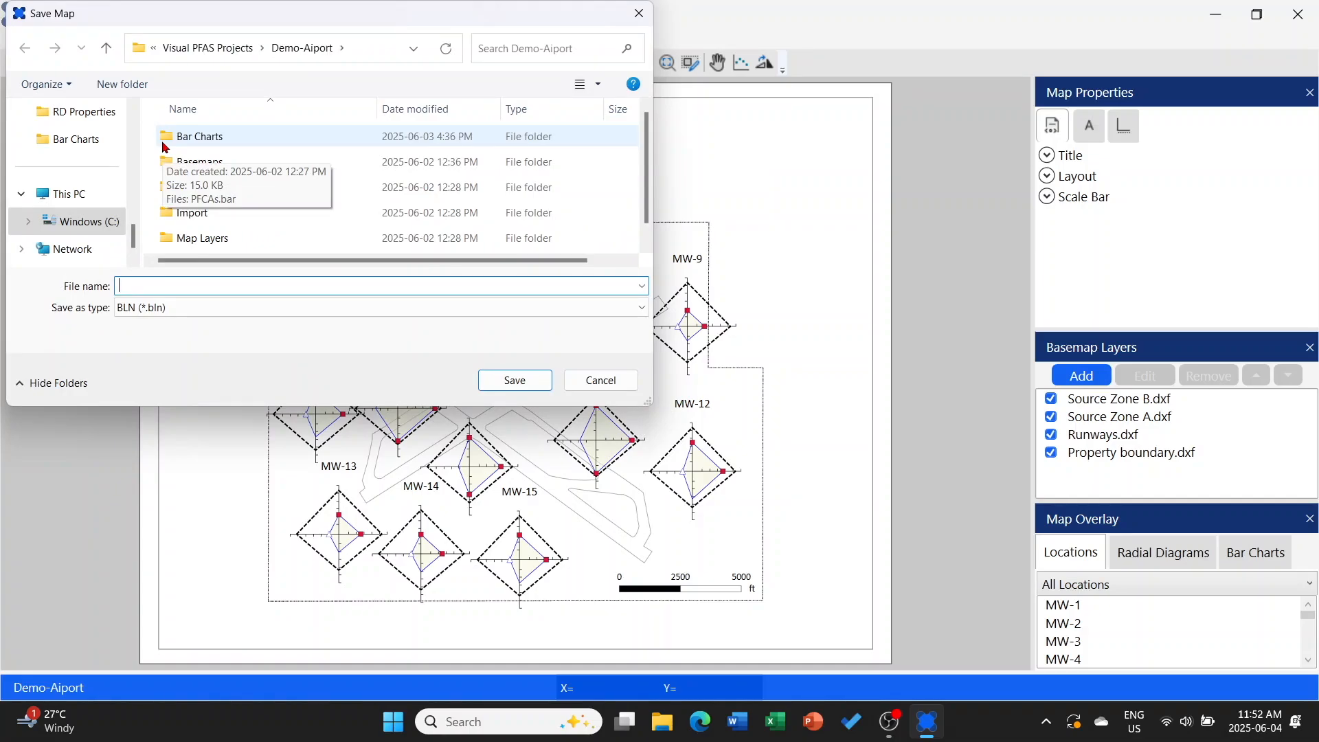
pyautogui.click(195, 308)
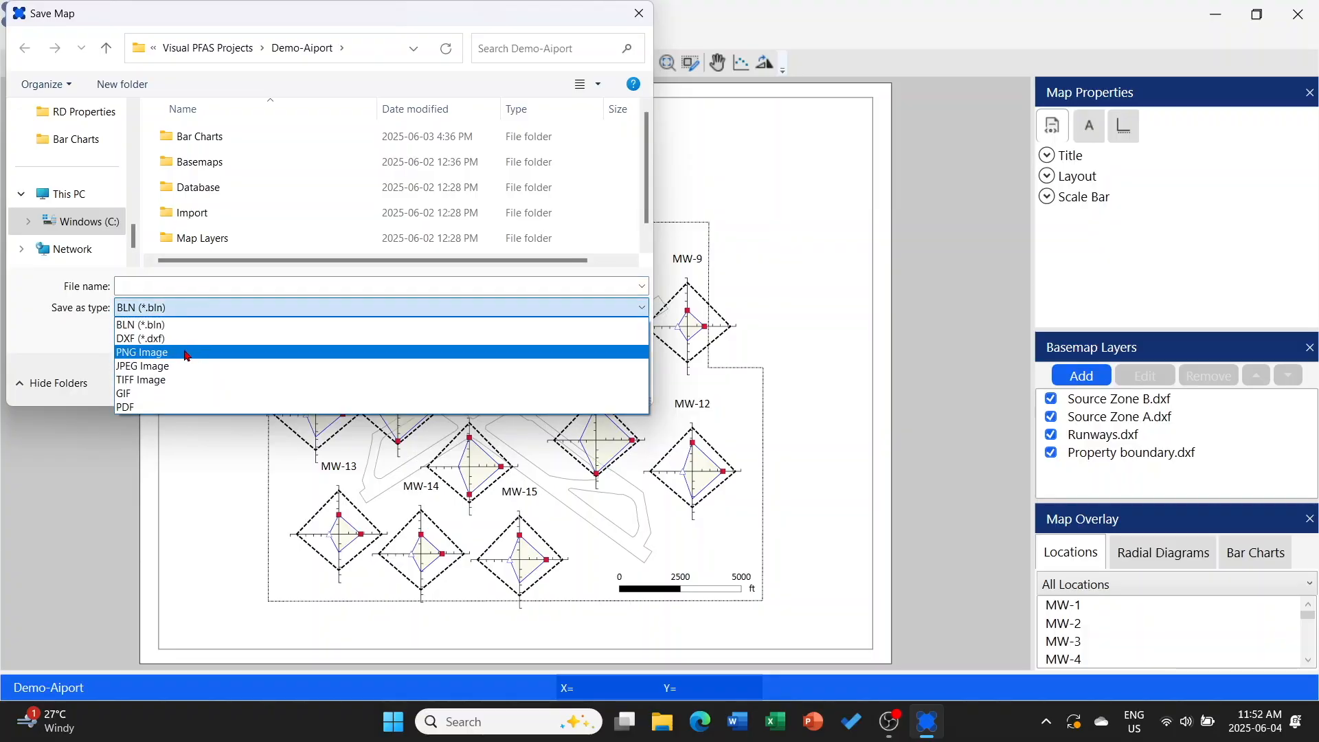
pyautogui.click(182, 366)
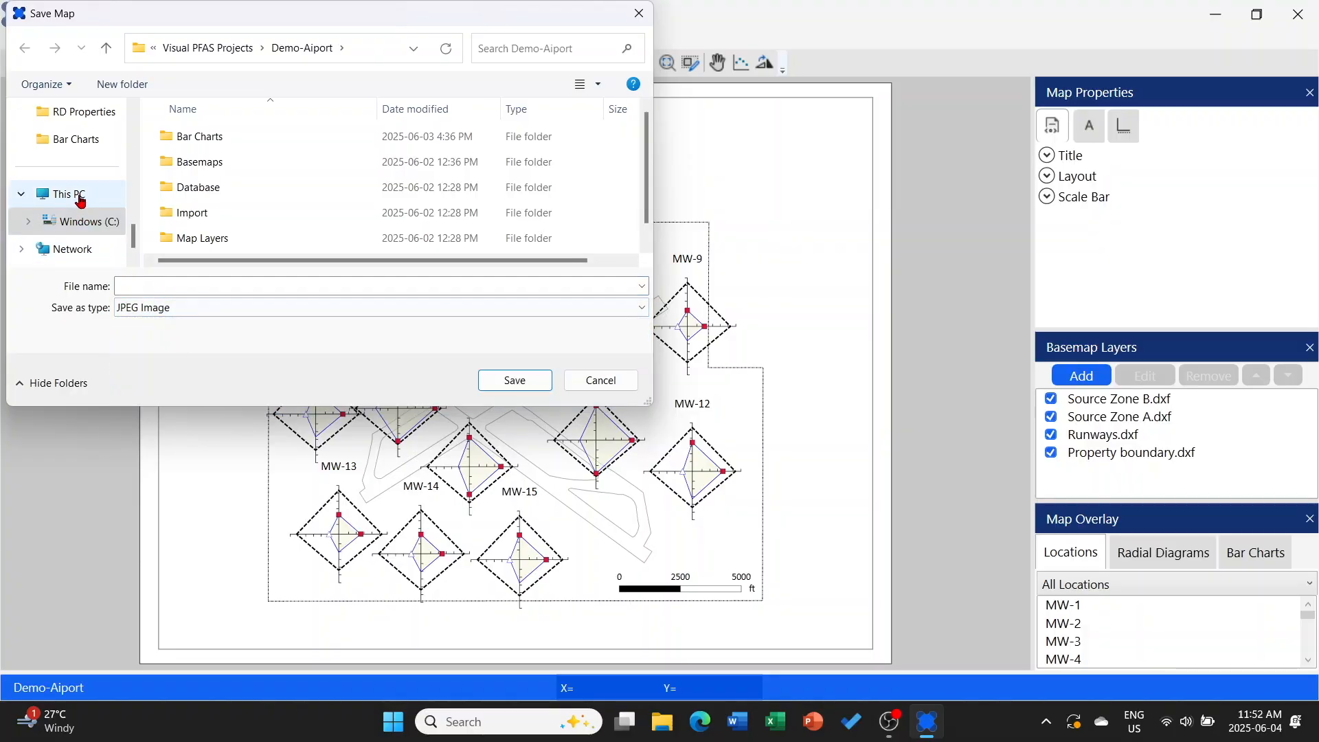
pyautogui.scroll(8, 81, 199)
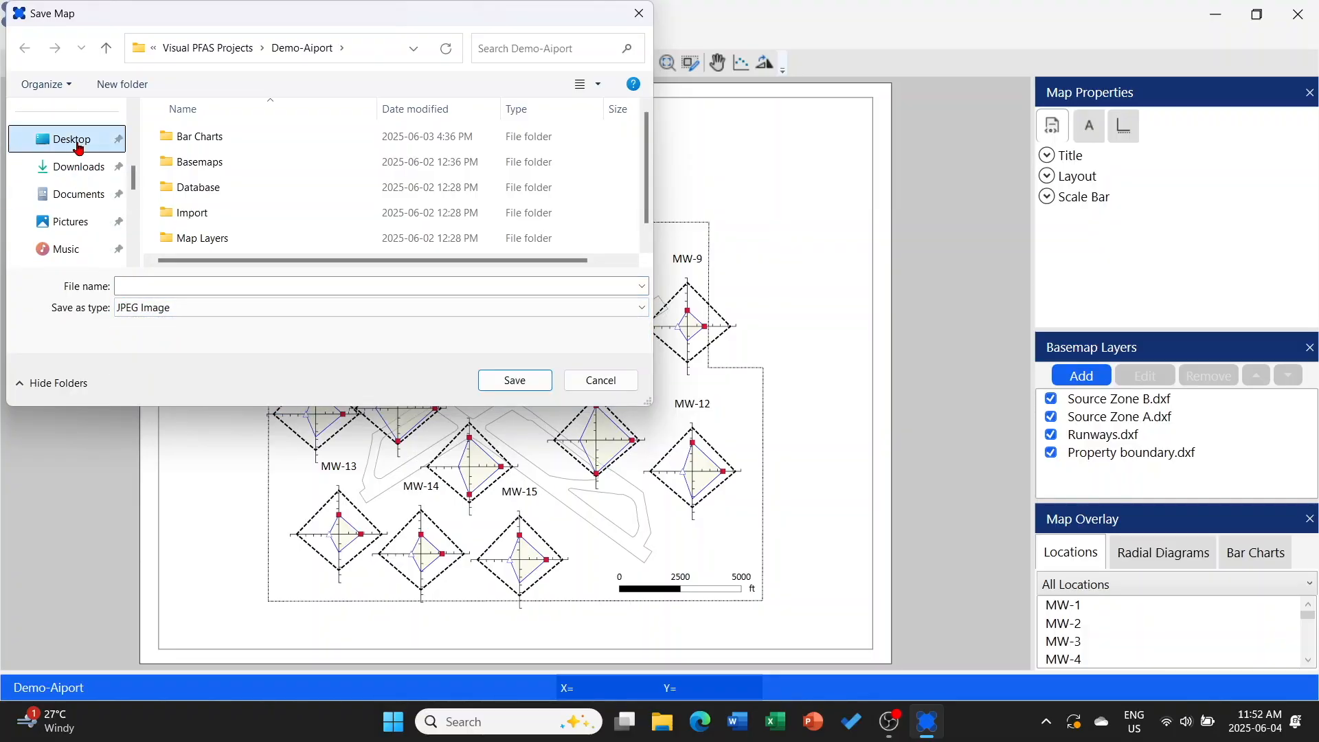
pyautogui.click(77, 147)
pyautogui.click(162, 315)
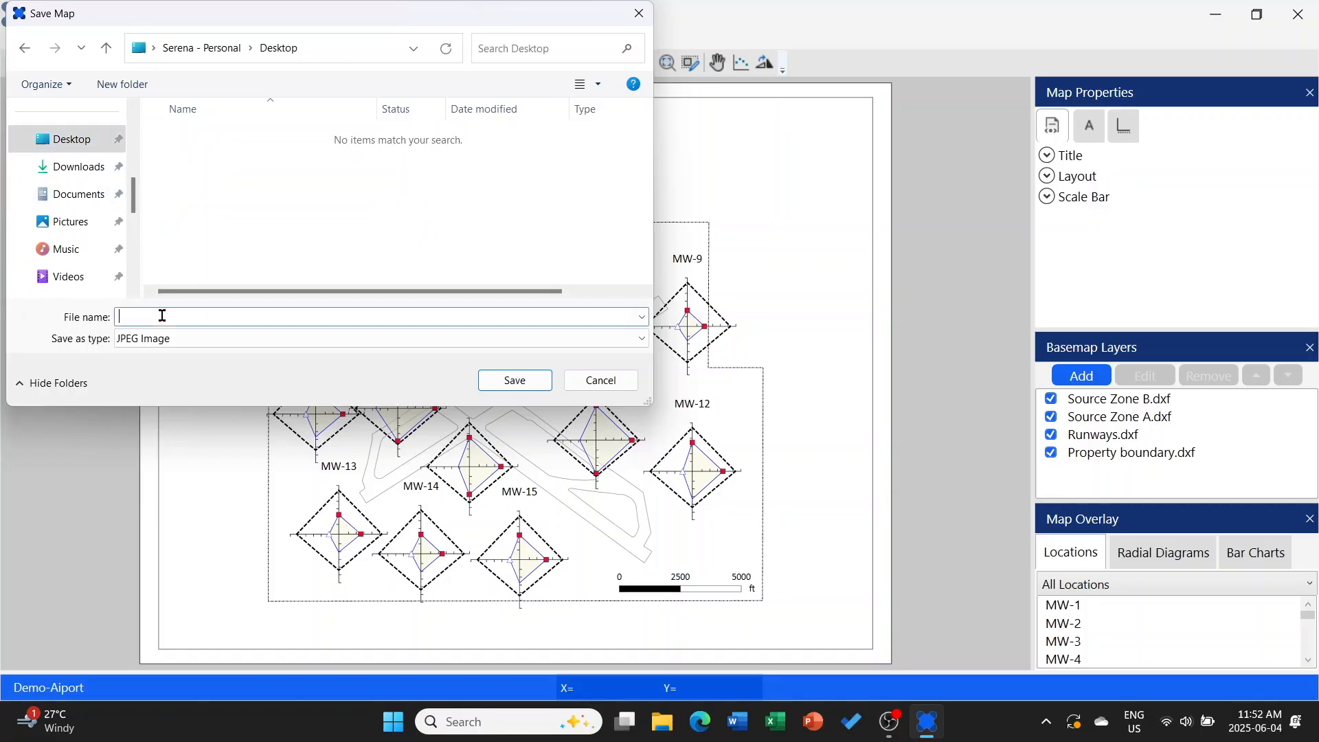
pyautogui.write('D')
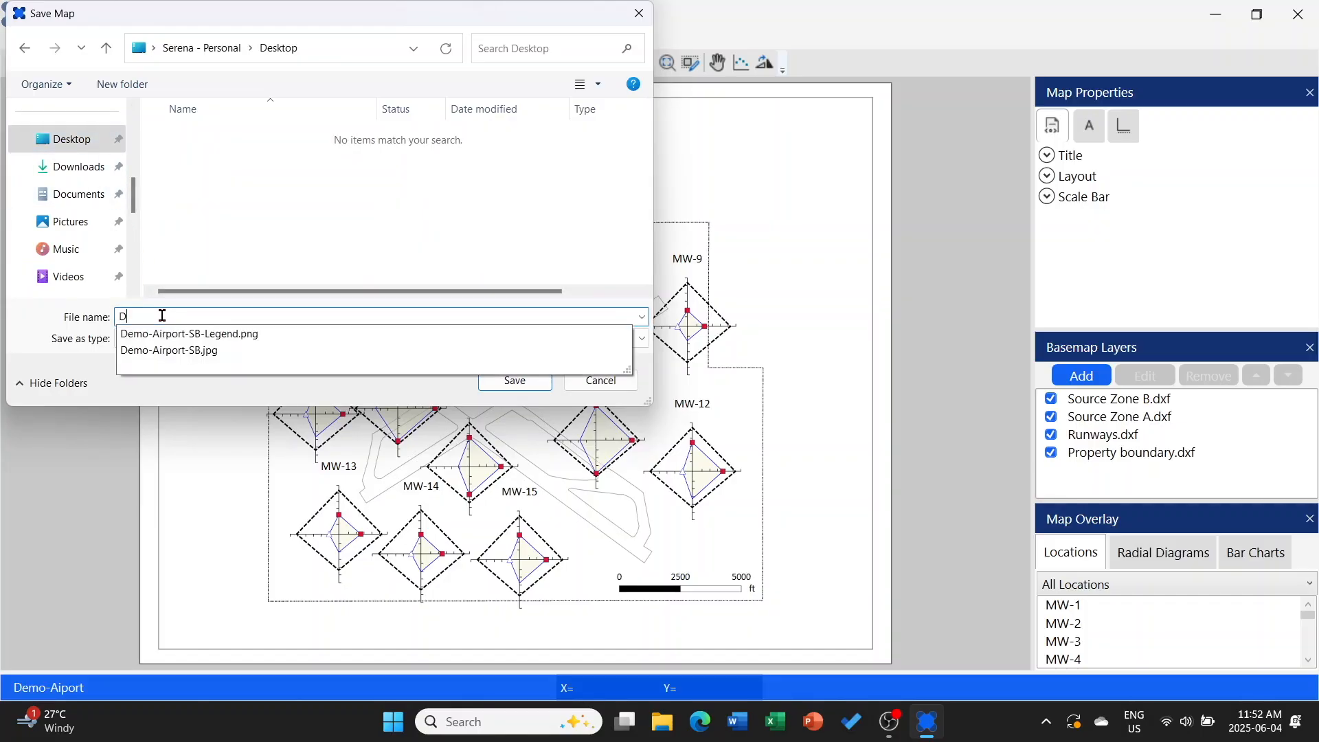
pyautogui.write('emo-Airport-RD')
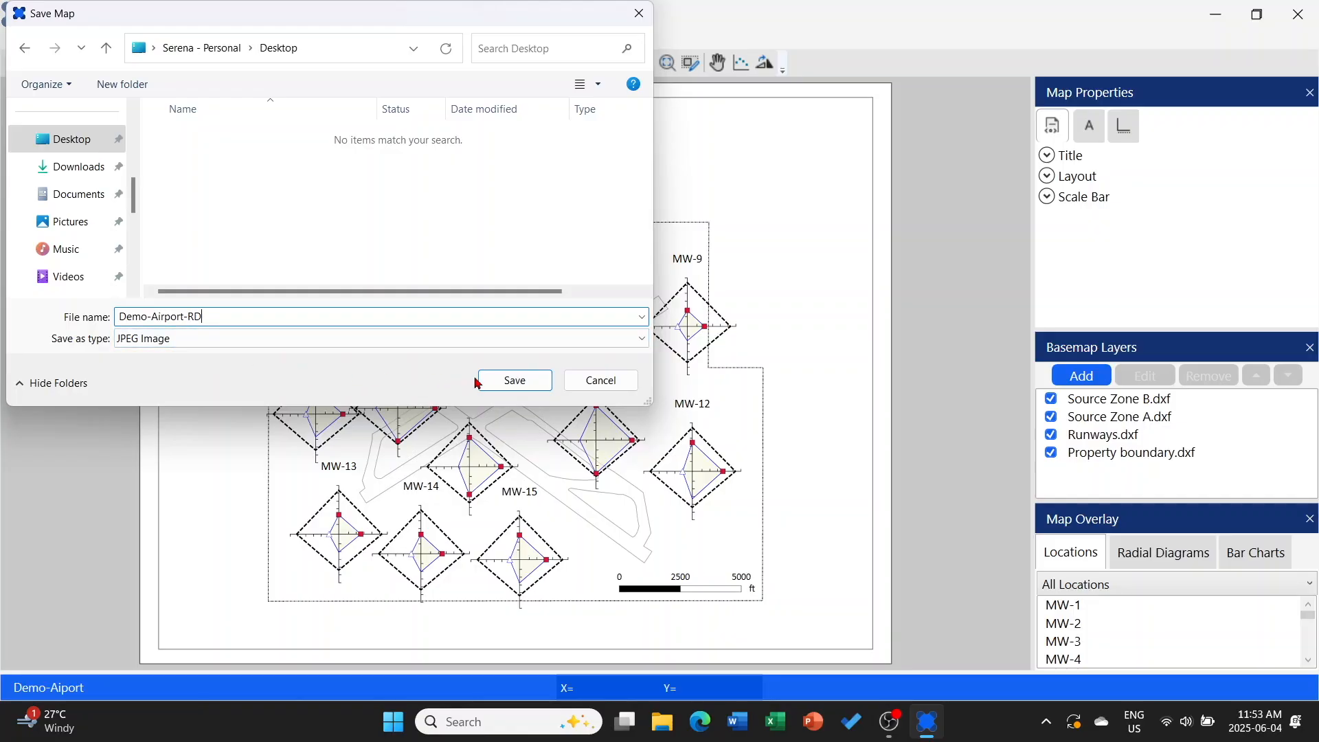
pyautogui.click(514, 381)
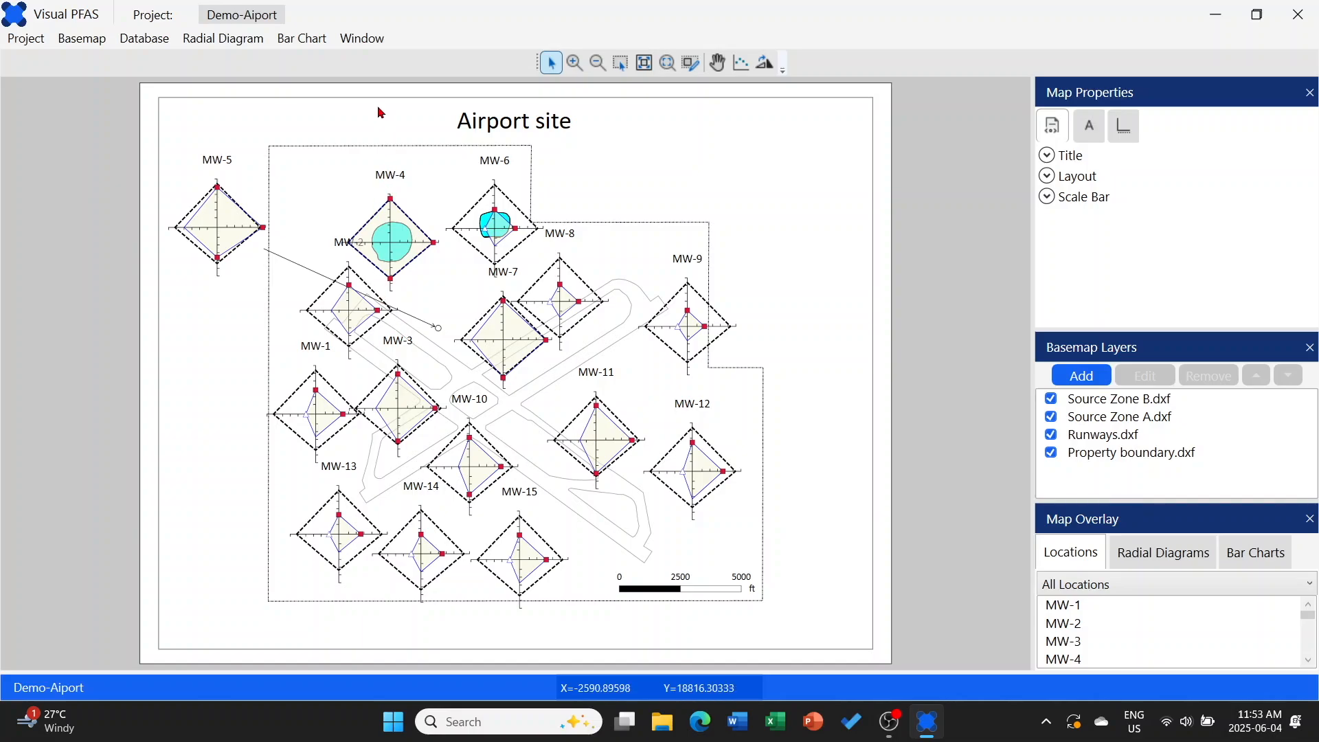
# Export the PFSAs radial diagram's legend to the Desktop as a PNG image named Demo-Airport-RD-Legend
pyautogui.click(364, 43)
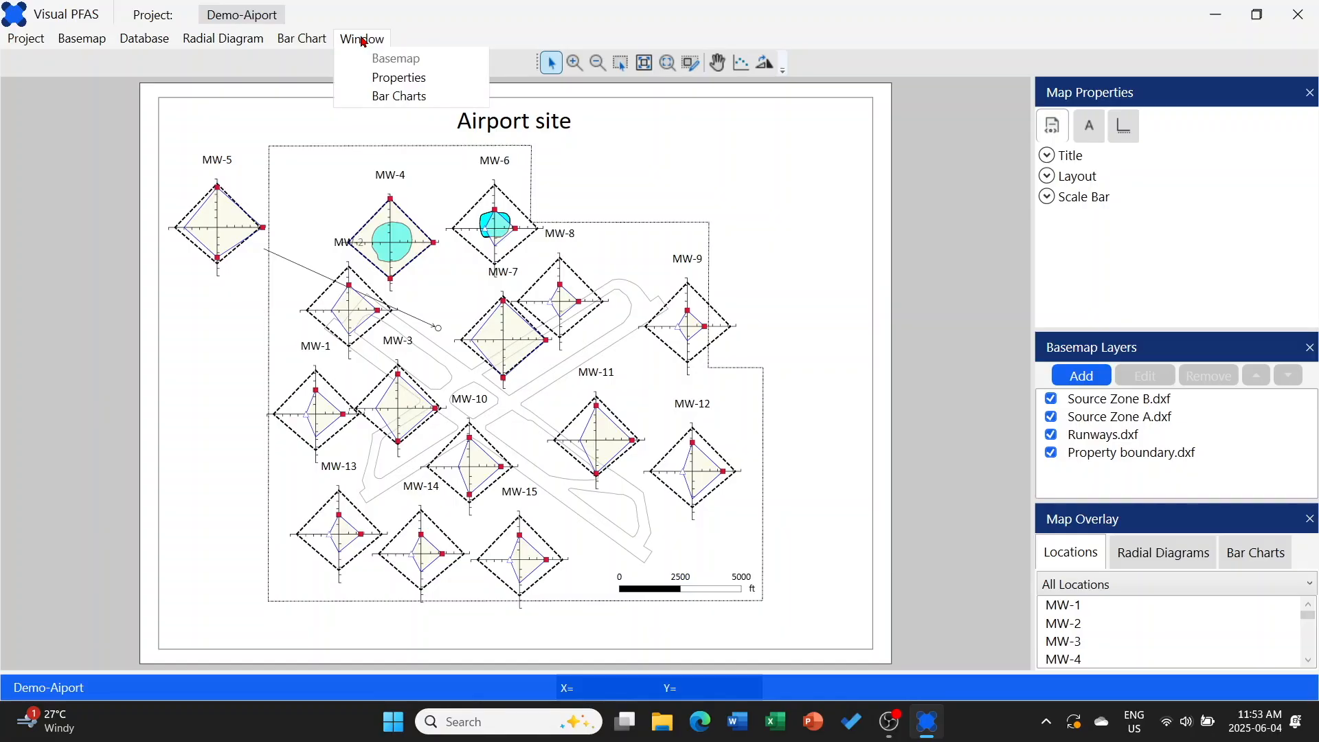
pyautogui.click(391, 79)
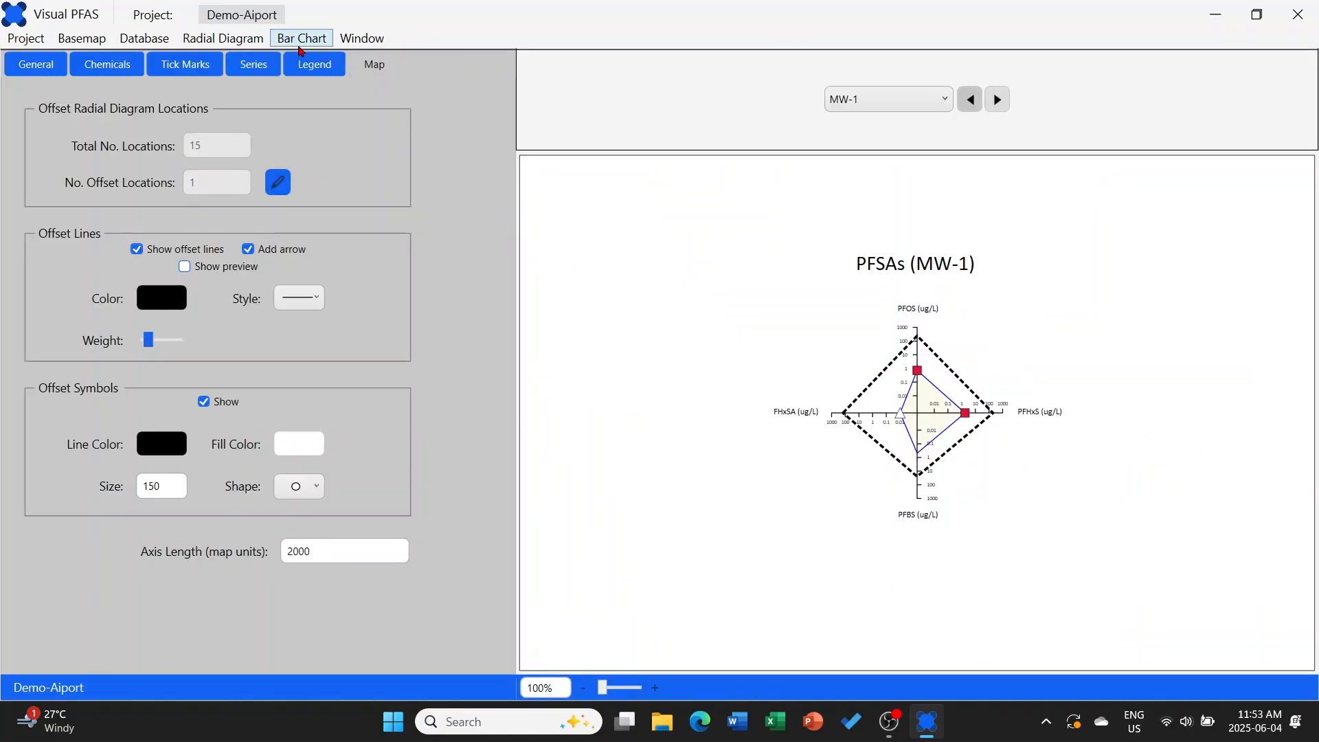
pyautogui.click(249, 46)
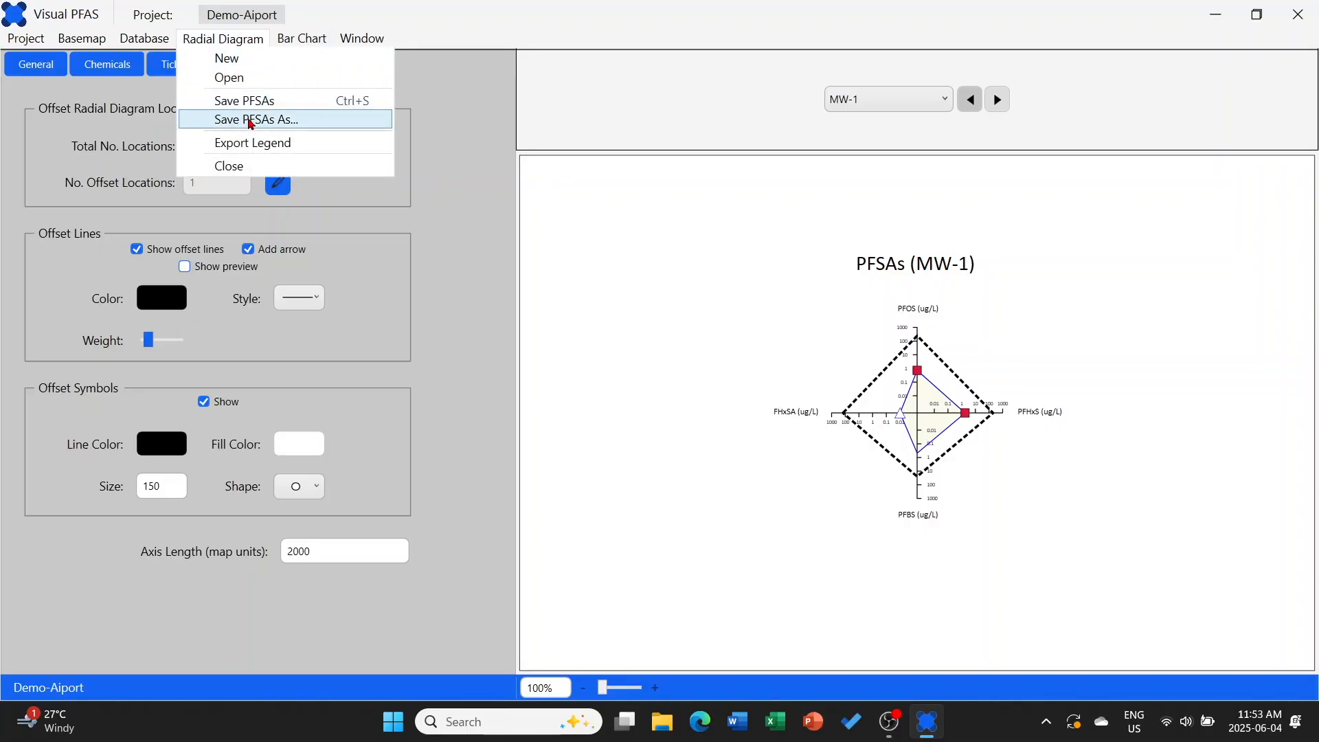
pyautogui.click(250, 142)
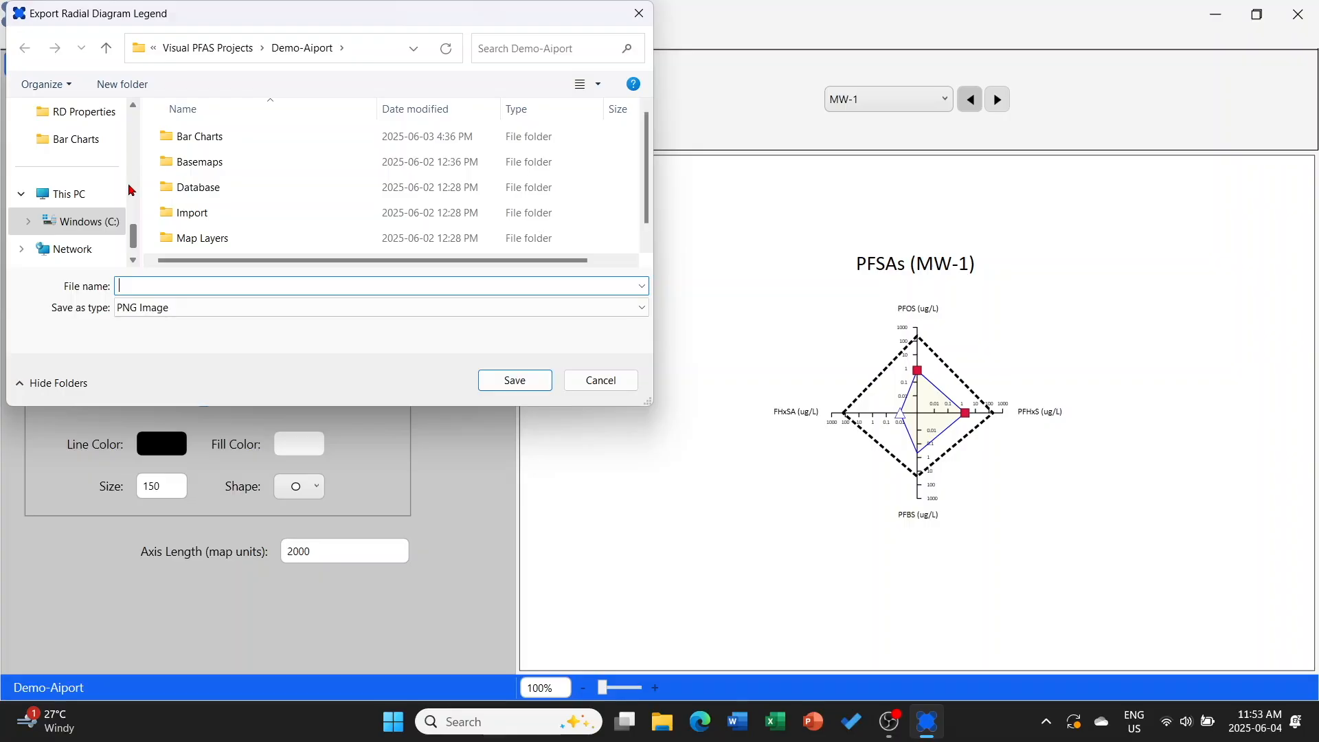
pyautogui.scroll(5, 100, 184)
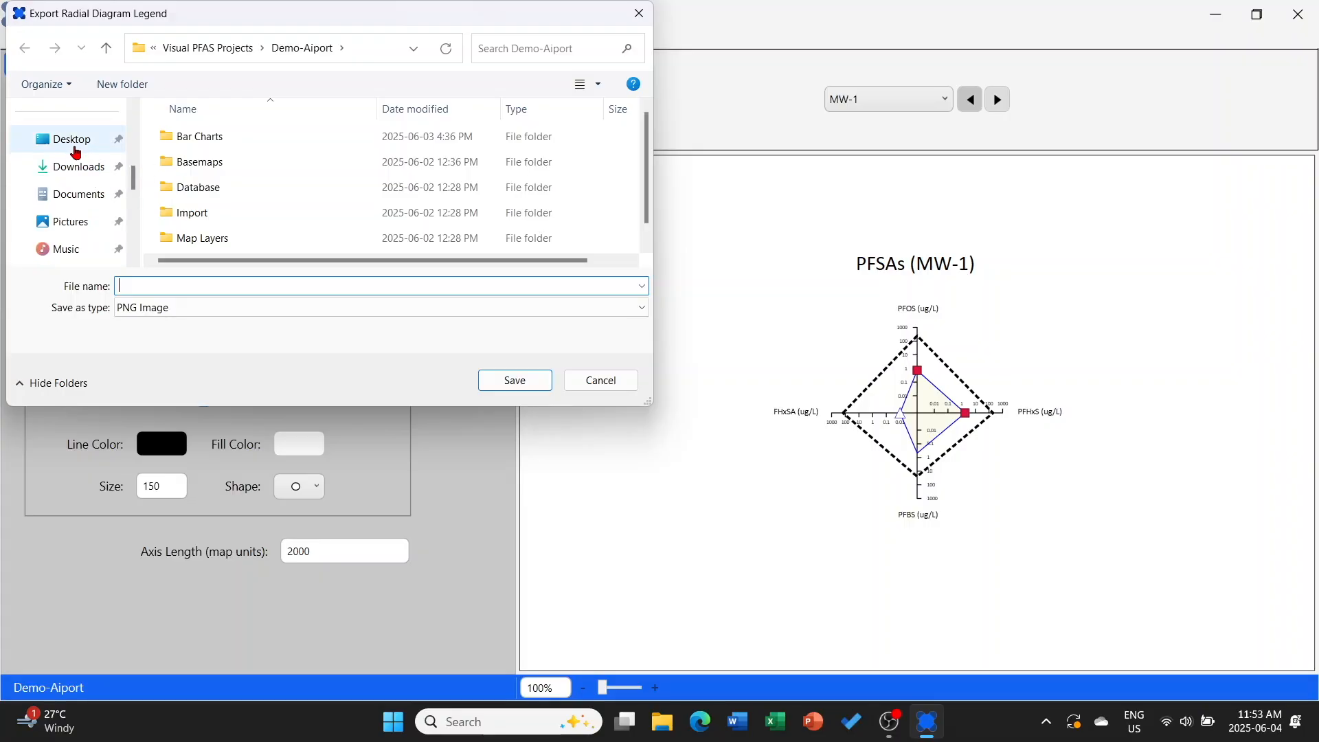
pyautogui.click(69, 139)
pyautogui.click(200, 316)
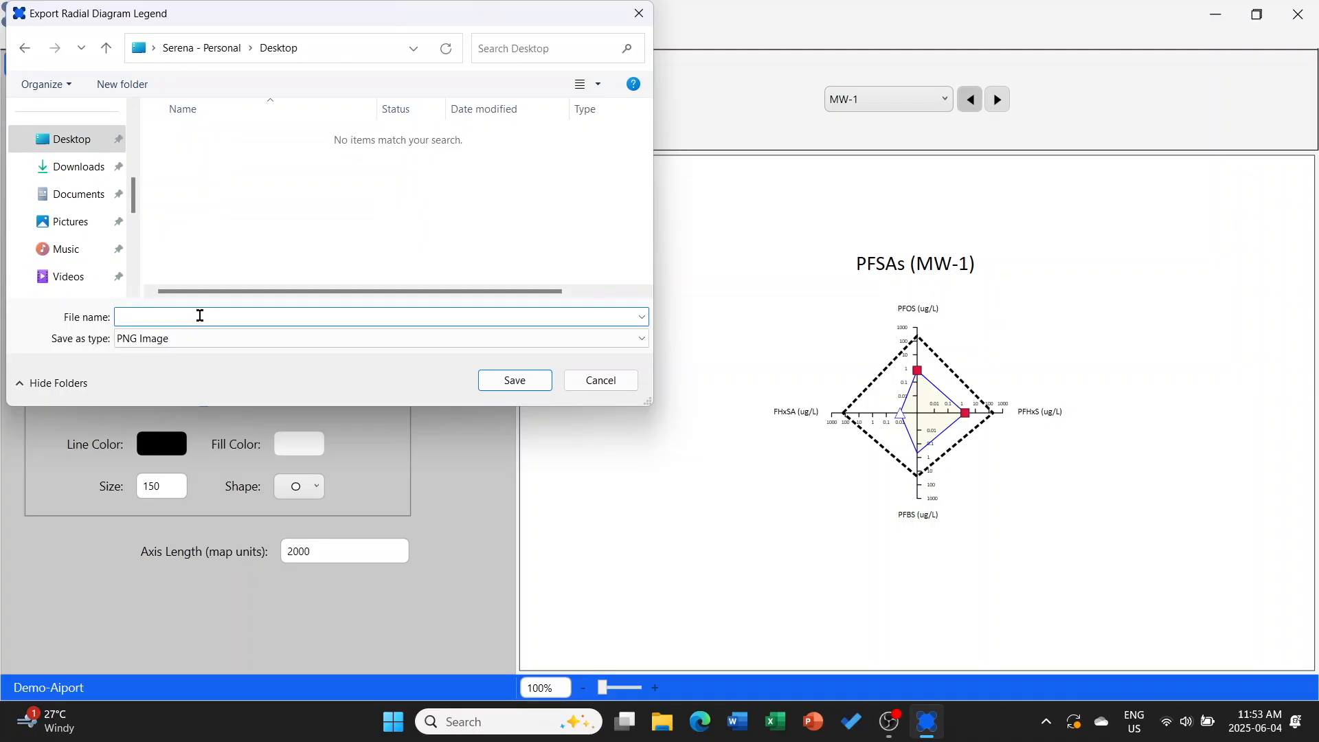
pyautogui.write('Demo')
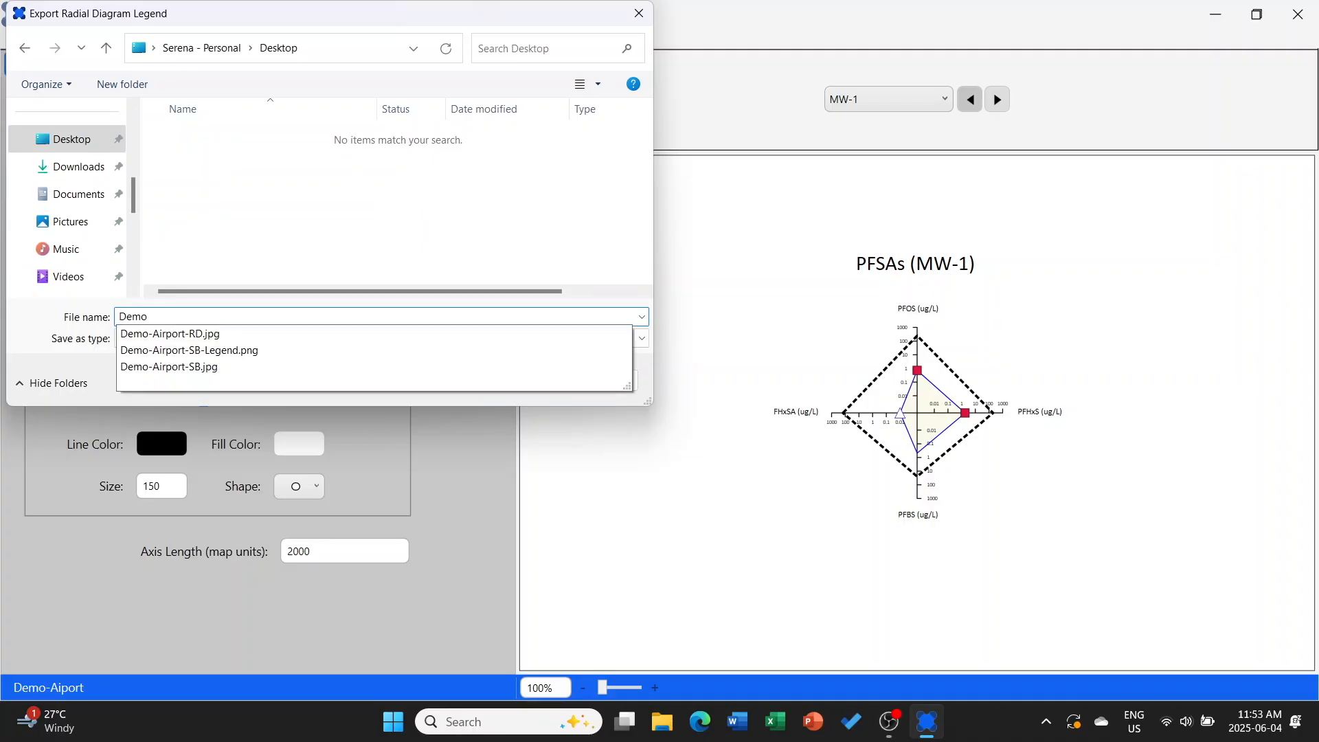
pyautogui.write('-Airport-RD-Legend')
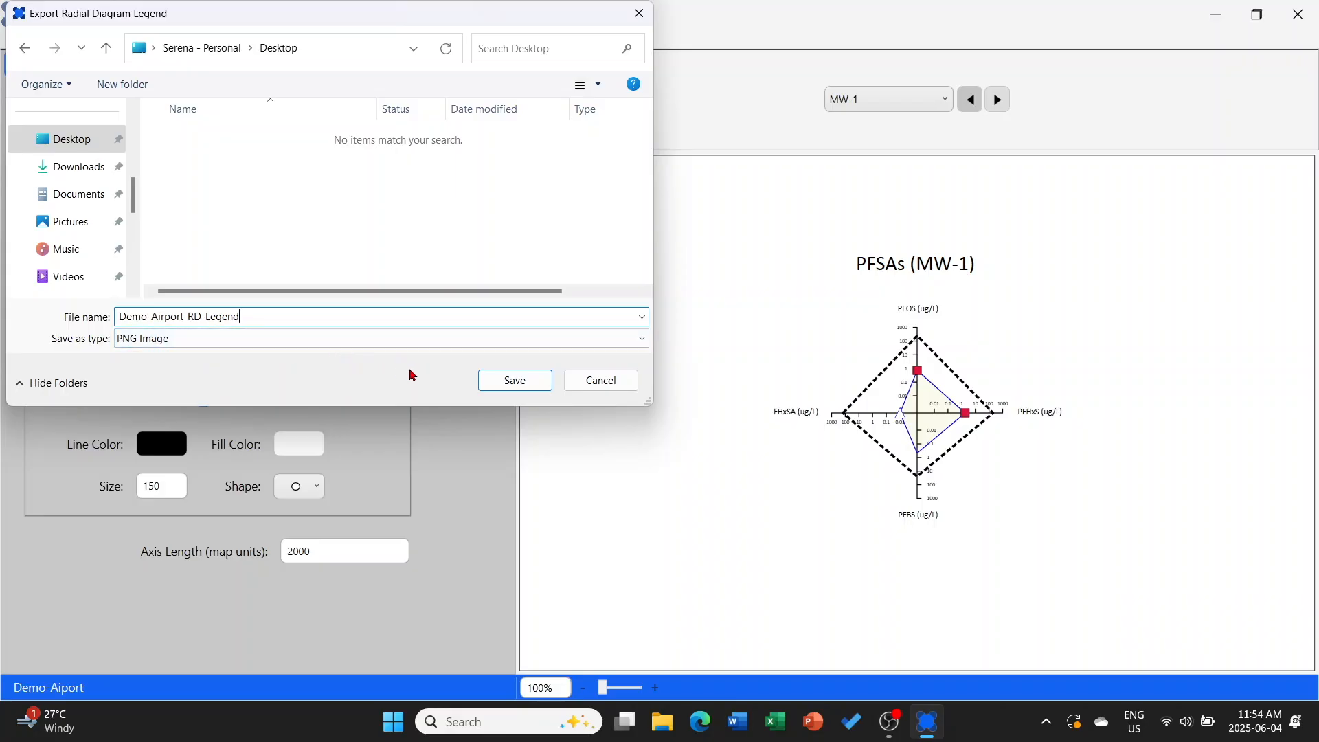
pyautogui.click(498, 387)
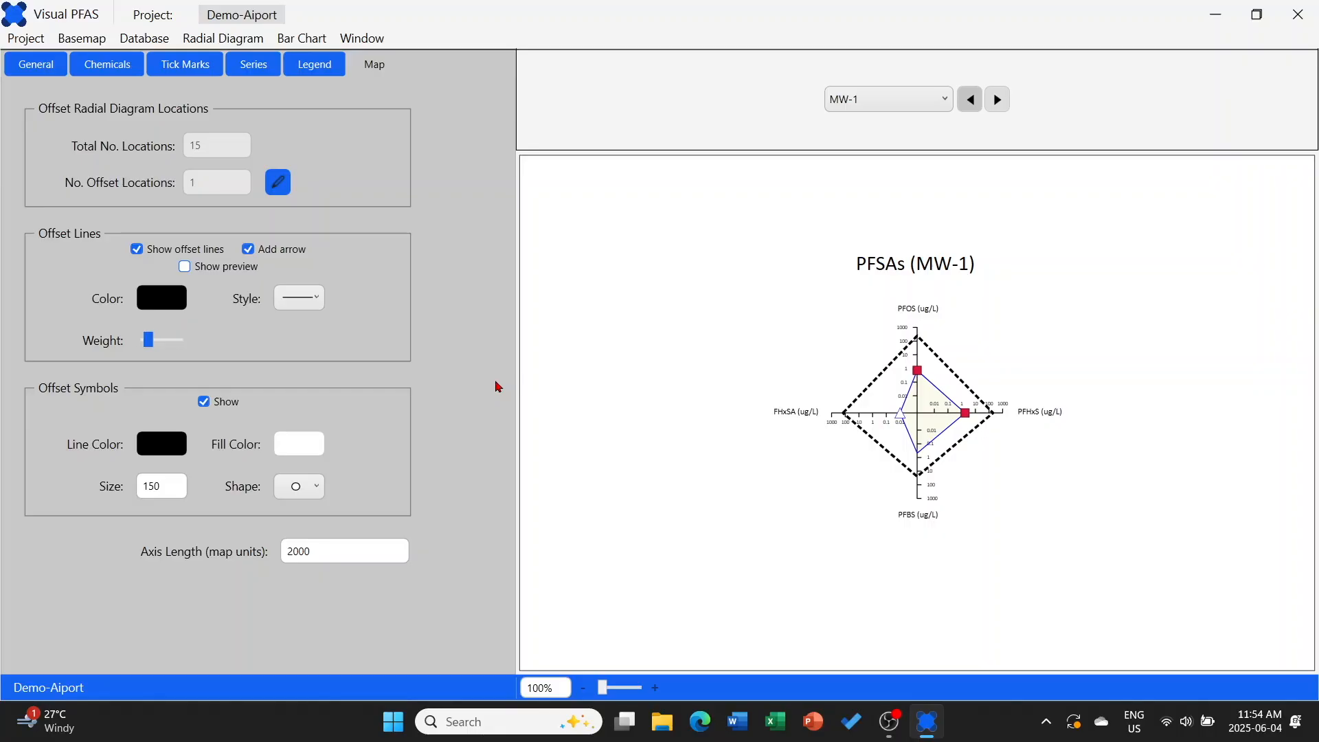
# Return to the Airport site basemap and review its available export options without exporting anything
pyautogui.click(358, 52)
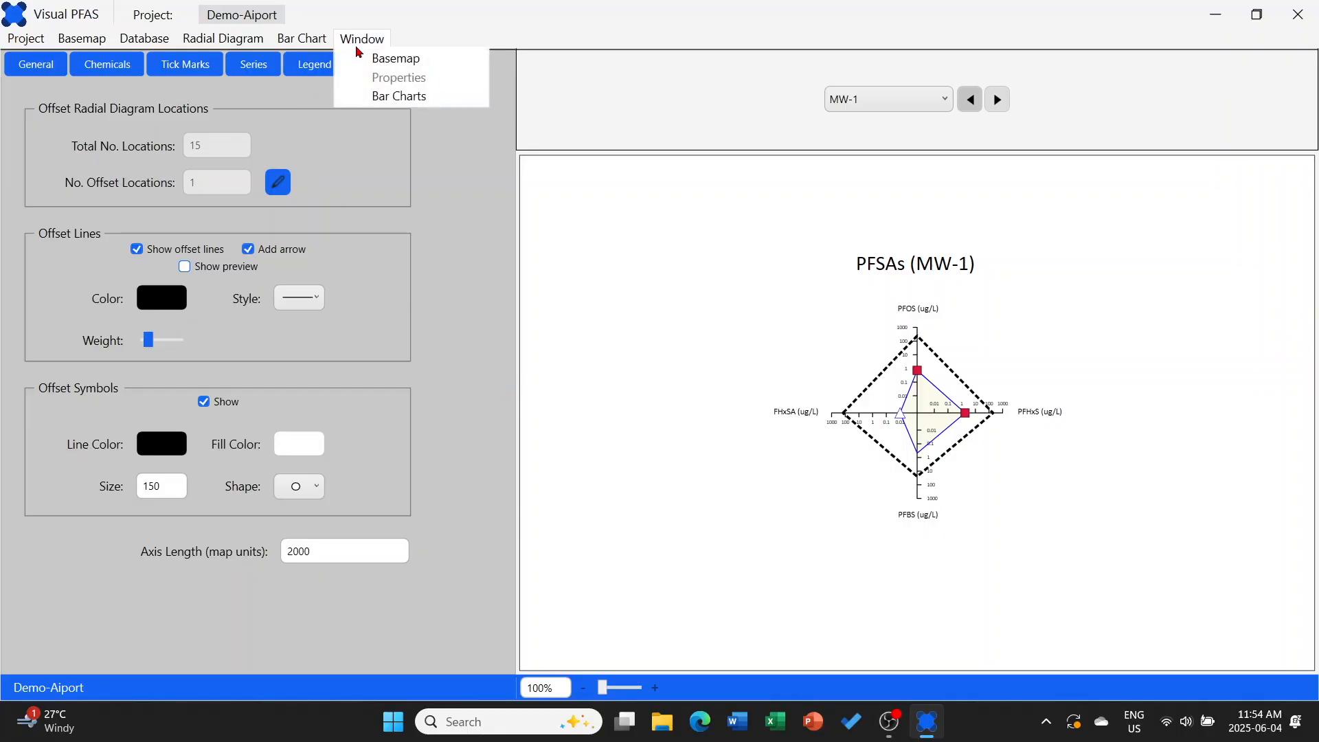
pyautogui.click(365, 58)
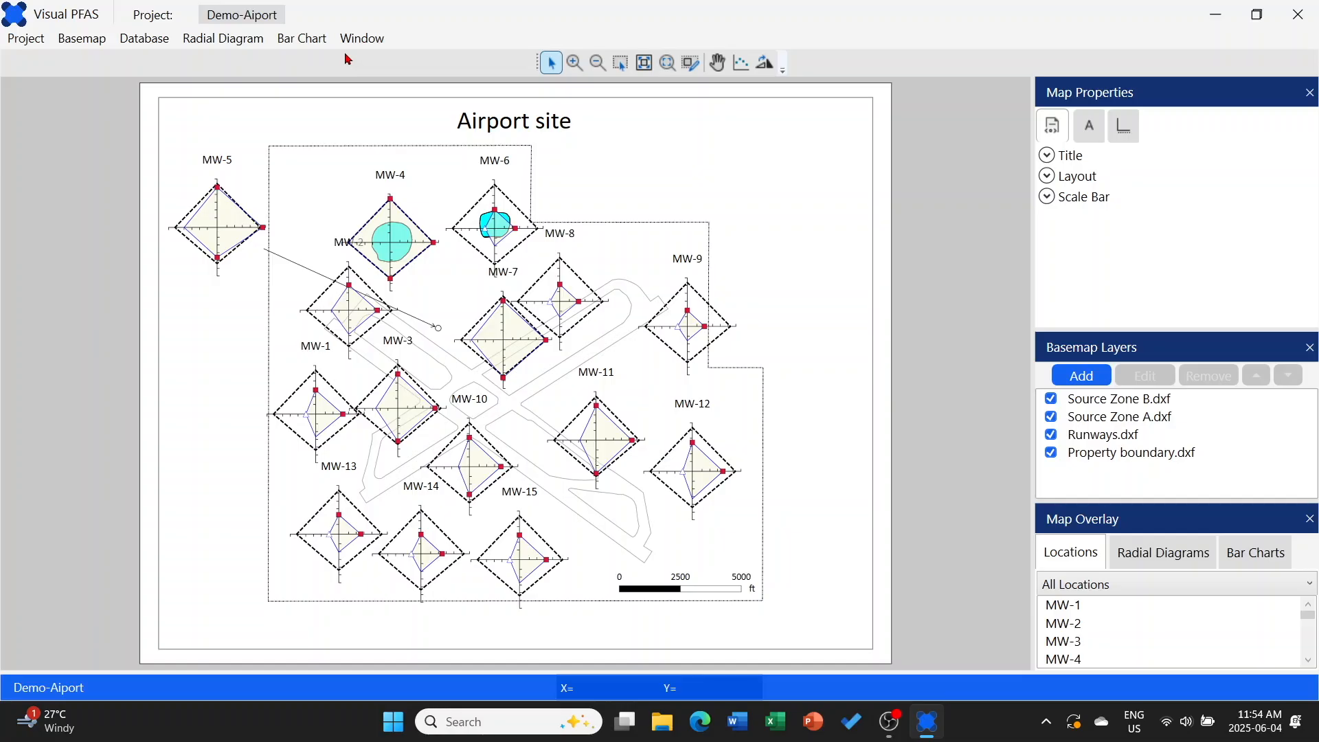
pyautogui.click(96, 41)
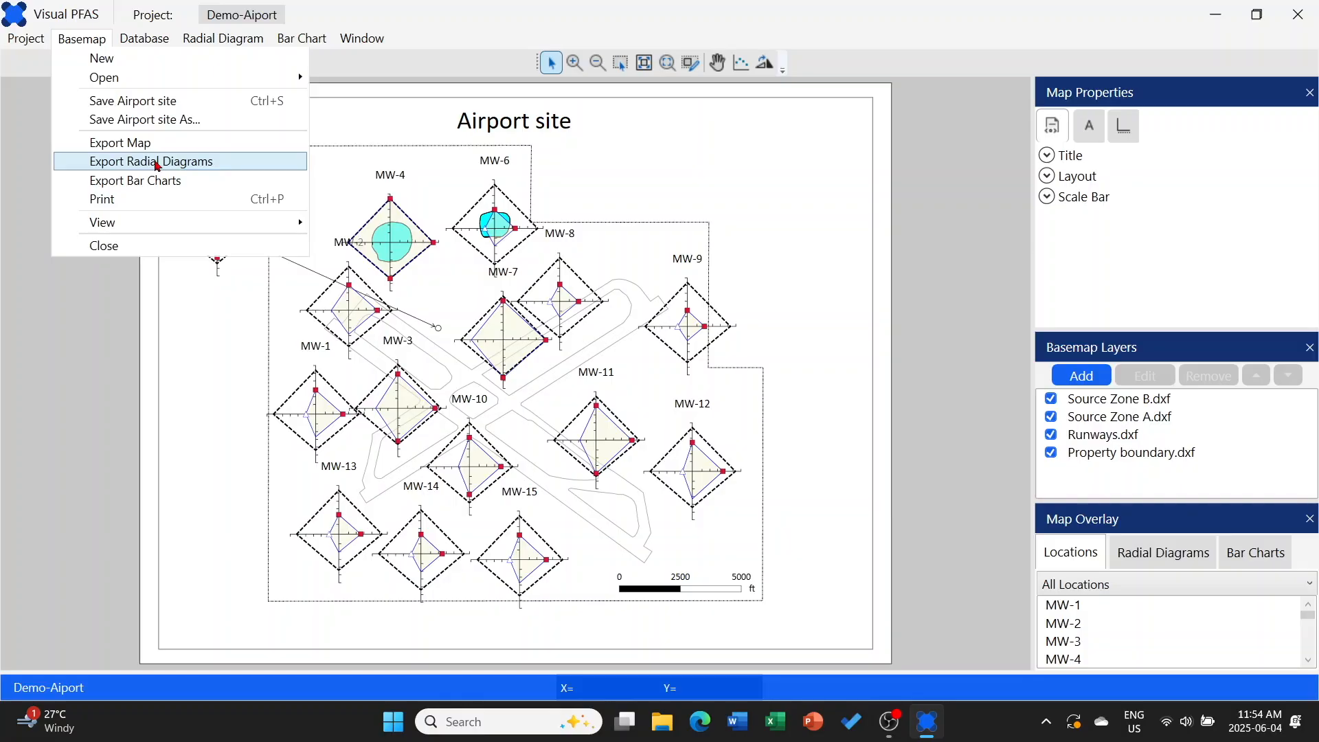
pyautogui.click(216, 340)
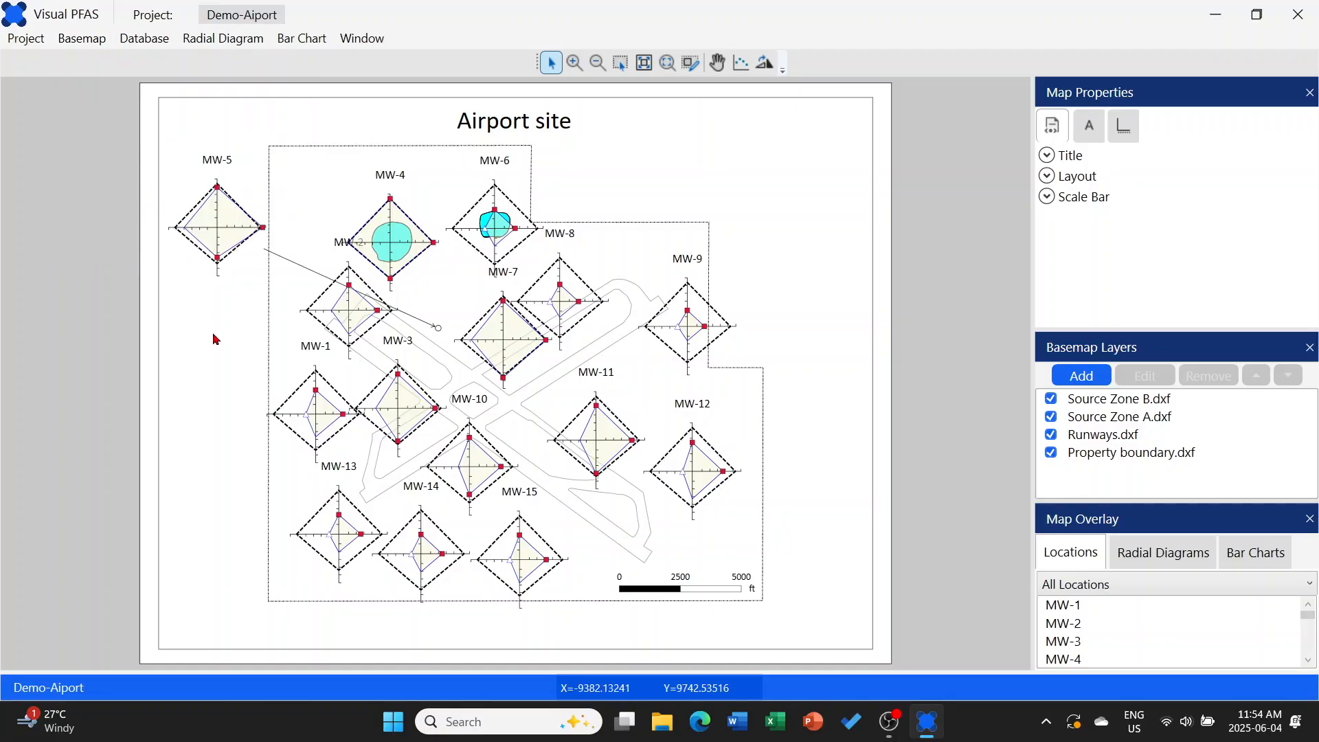